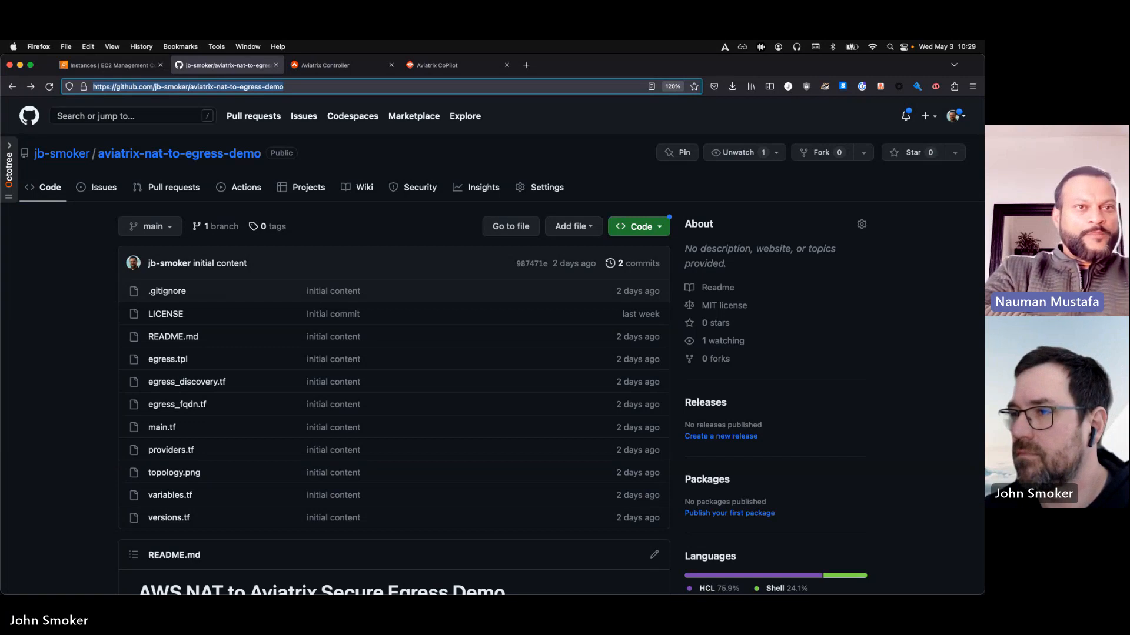
Review the repository README from the description through the architecture diagram to the listed Terraform migration steps
{"action": "key", "text": "super+Tab"}
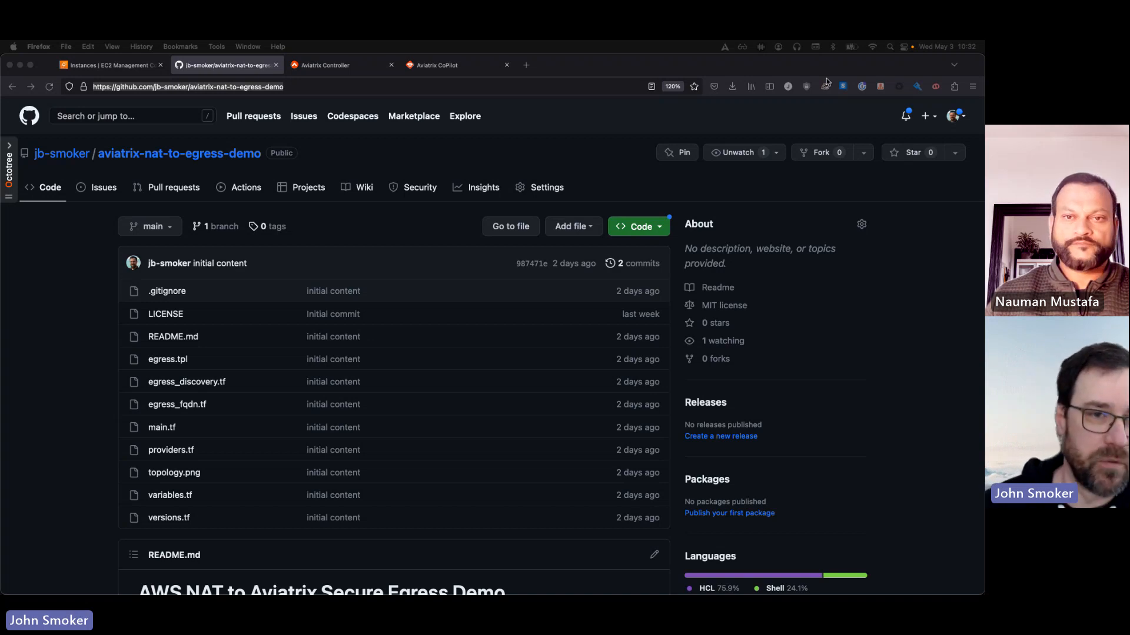
{"action": "scroll", "coordinate": [320, 295], "scroll_direction": "down", "scroll_amount": 10}
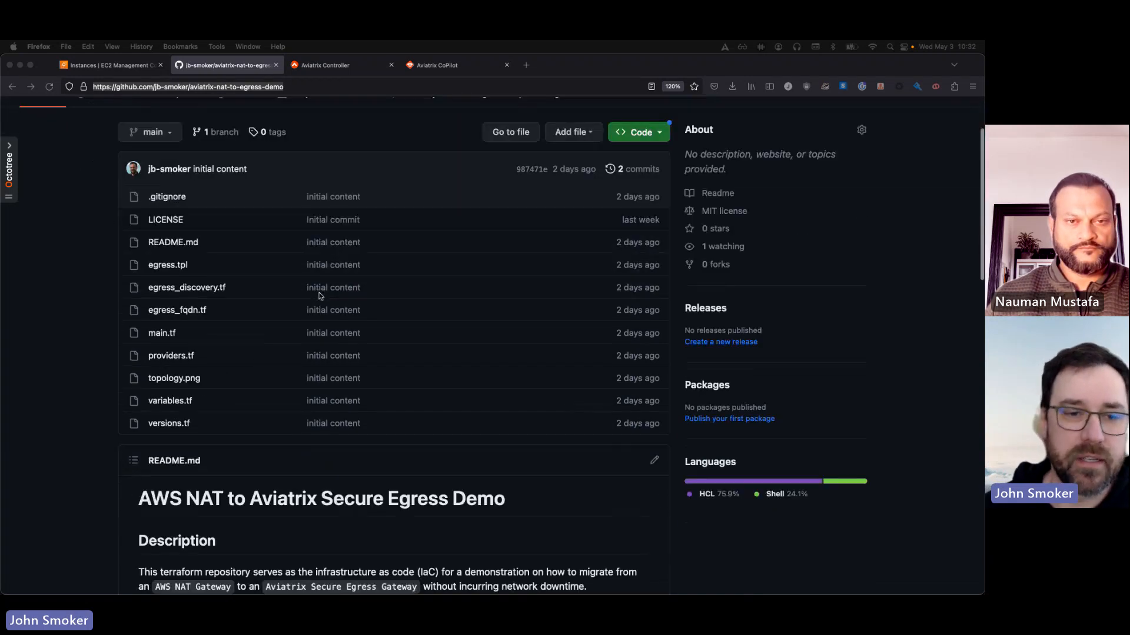
{"action": "scroll", "coordinate": [320, 295], "scroll_direction": "down", "scroll_amount": 3}
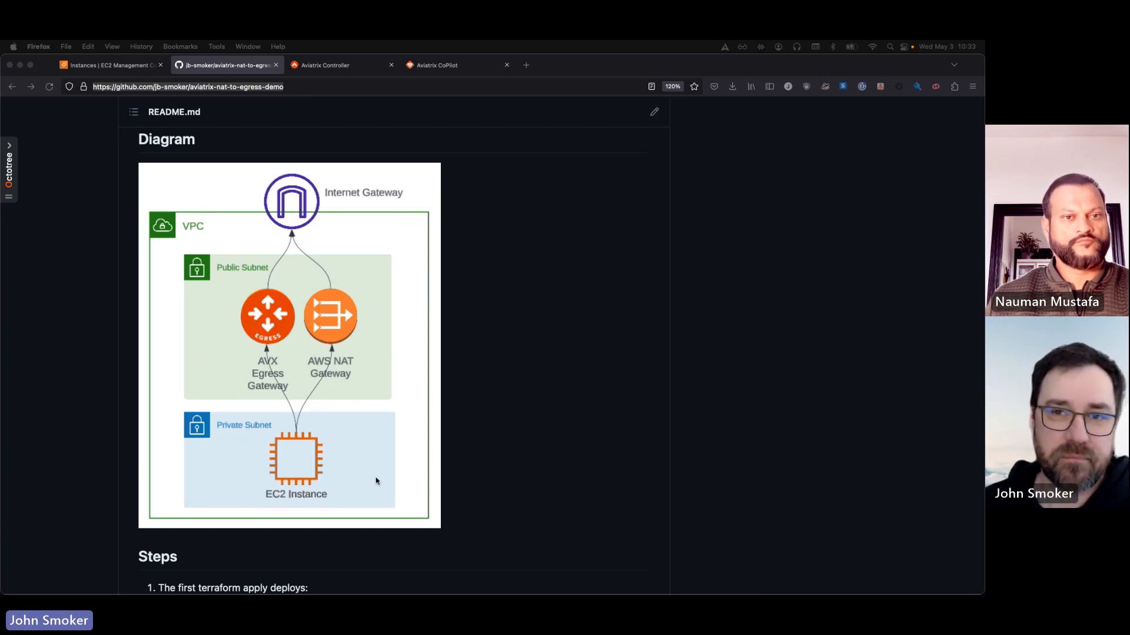
{"action": "scroll", "coordinate": [304, 351], "scroll_direction": "down", "scroll_amount": 10}
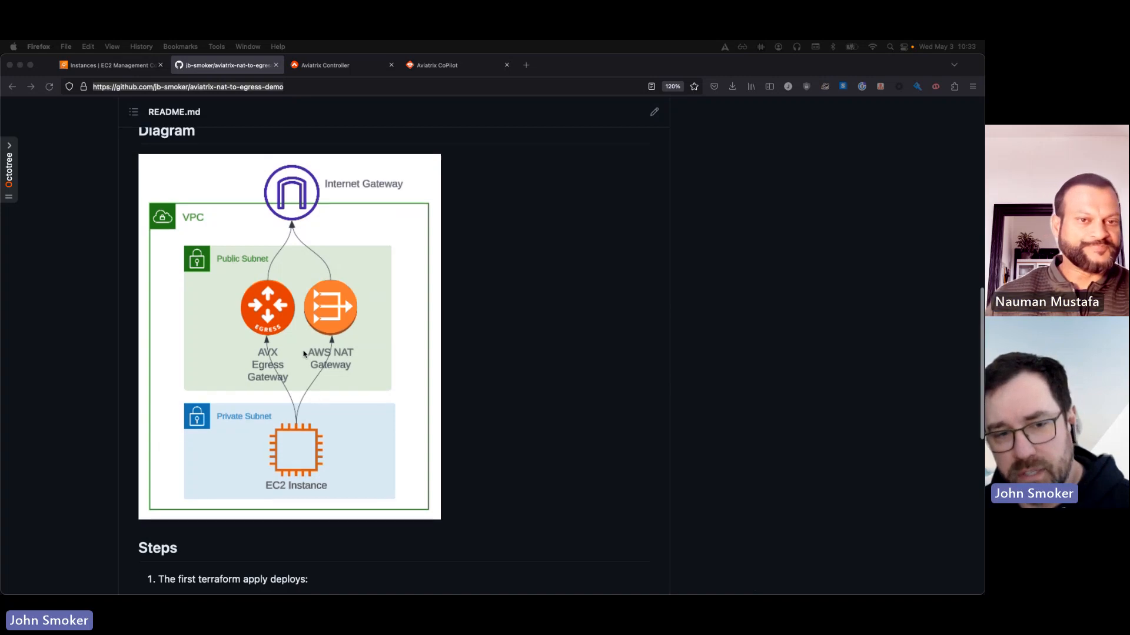
{"action": "scroll", "coordinate": [305, 353], "scroll_direction": "down", "scroll_amount": 2}
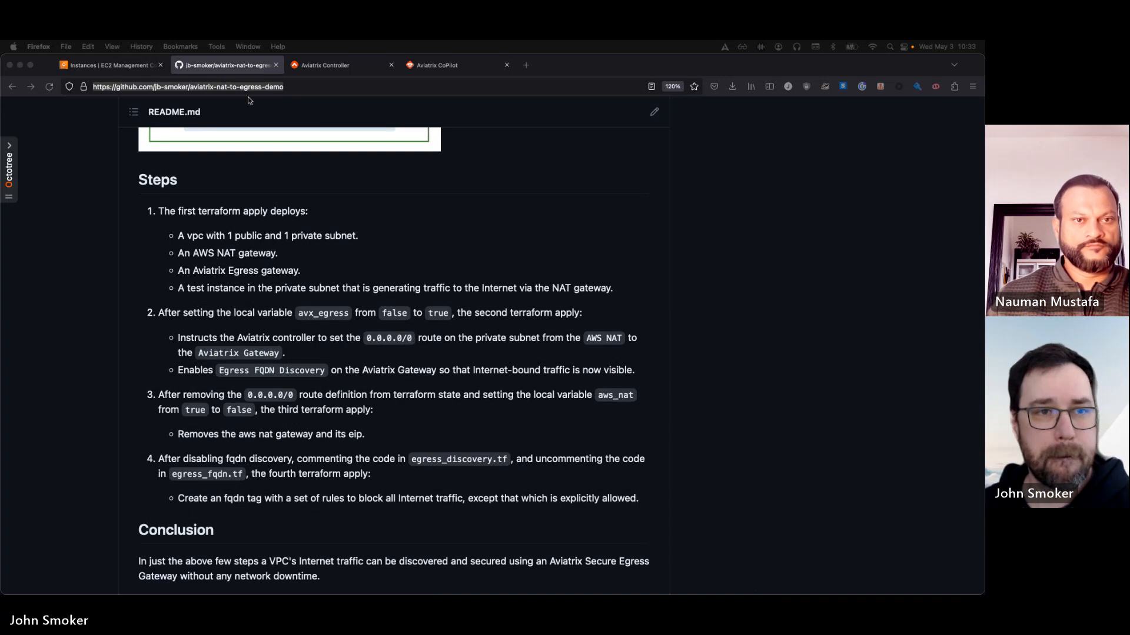
In the AWS EC2 console, open the private subnet of aws-egress-instance and examine the 0.0.0.0/0 route in its route table
{"action": "left_click", "coordinate": [115, 62]}
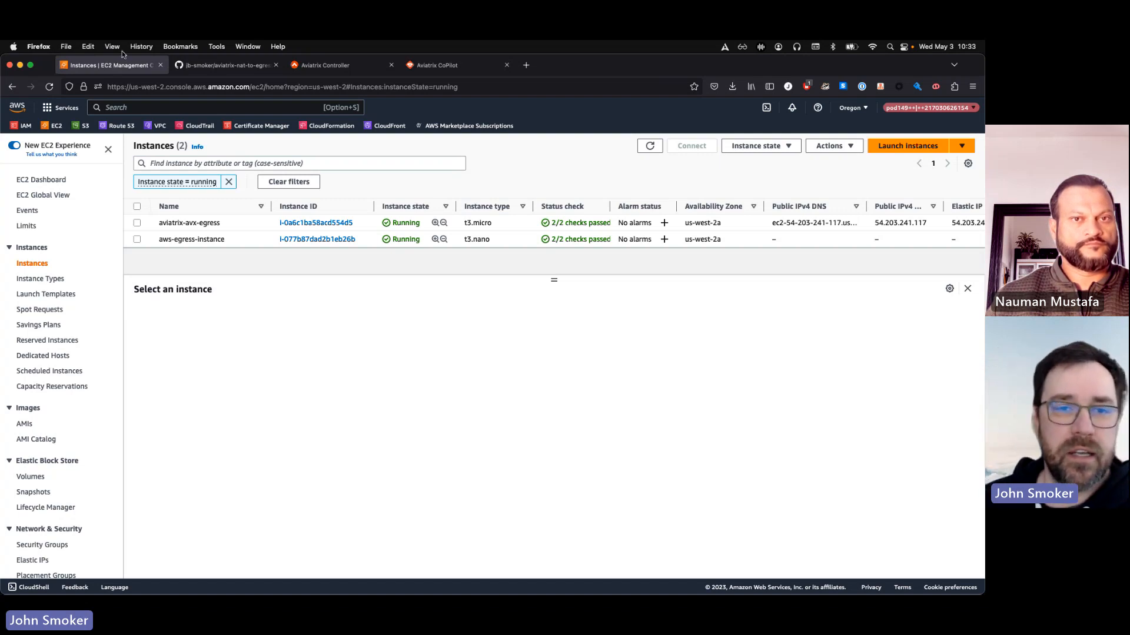
{"action": "left_click", "coordinate": [200, 240]}
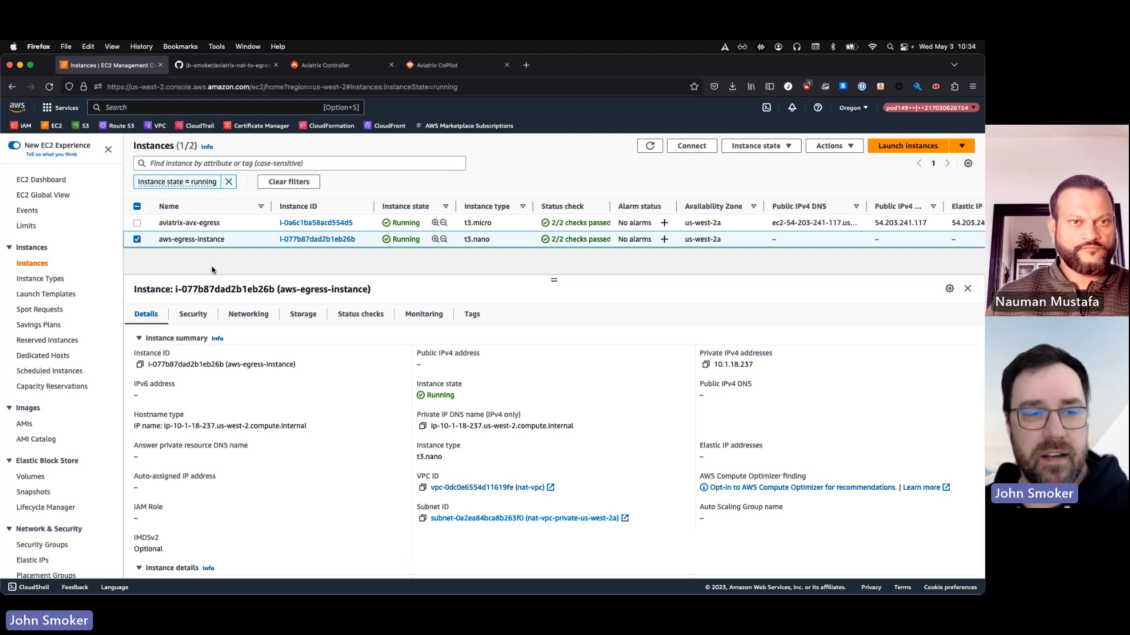
{"action": "left_click", "coordinate": [468, 518]}
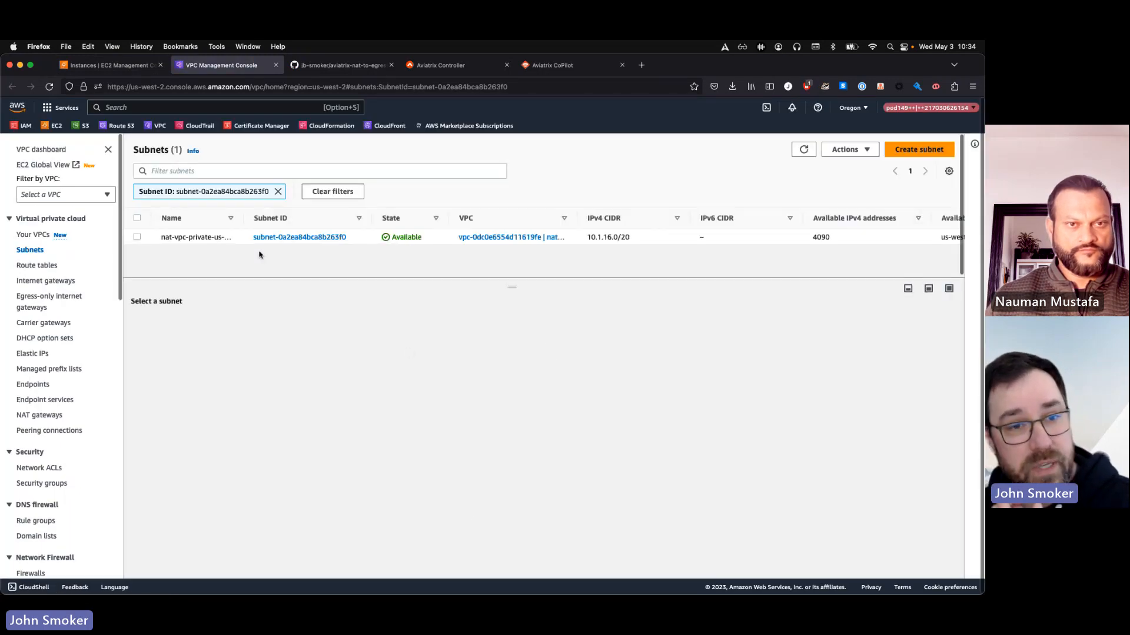
{"action": "left_click", "coordinate": [197, 238]}
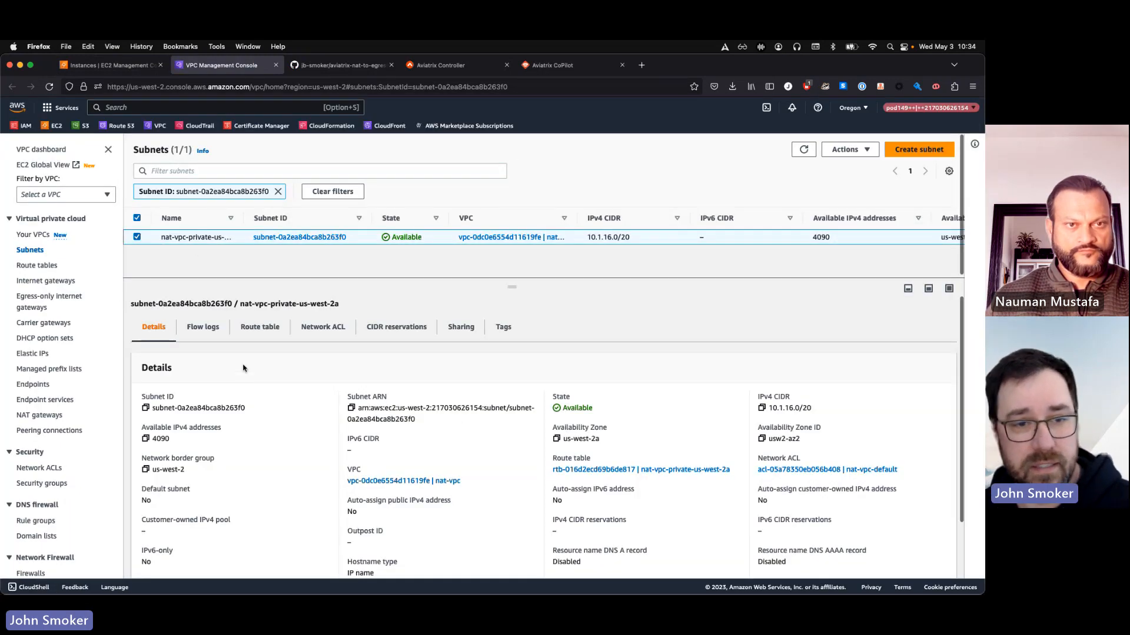
{"action": "left_click", "coordinate": [259, 327]}
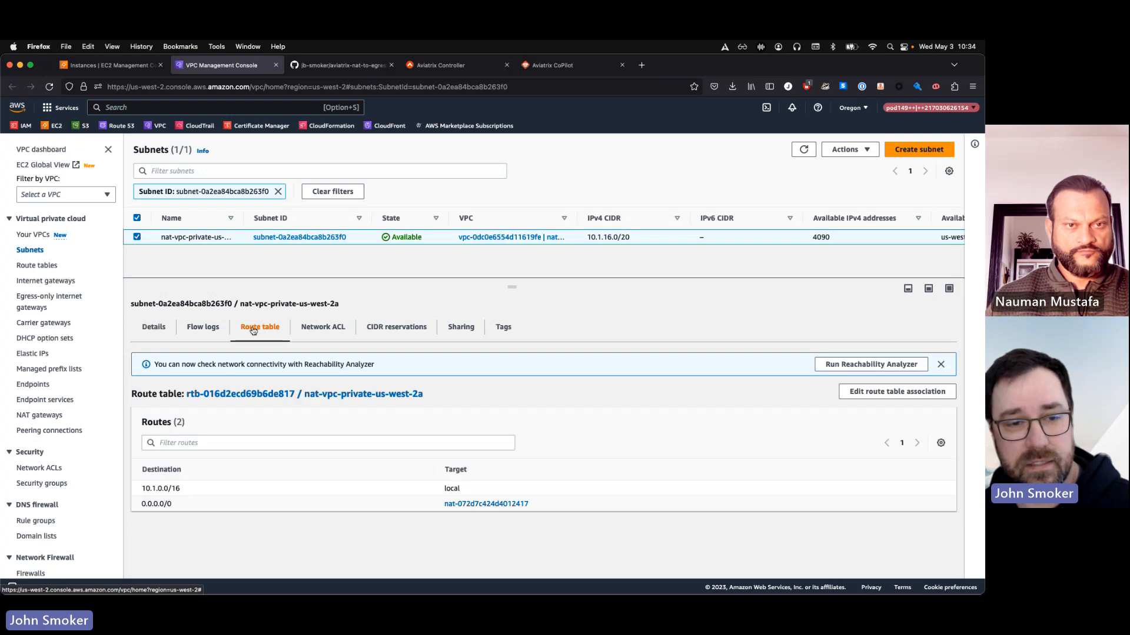
{"action": "triple_click", "coordinate": [165, 504]}
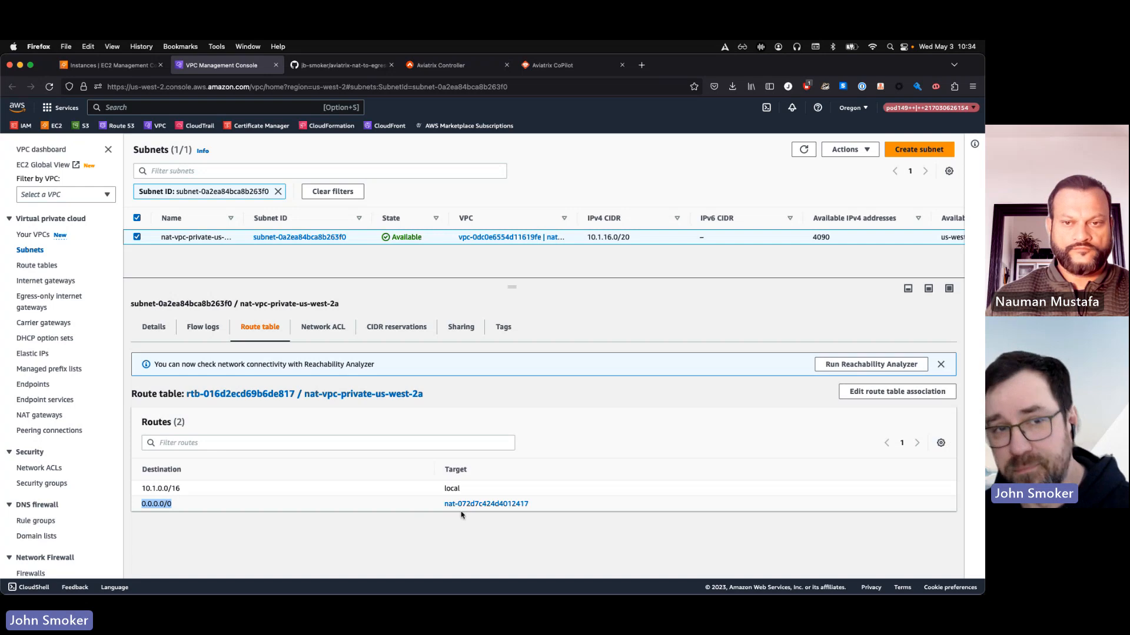
Connect to aws-egress-instance through the EC2 serial console and bring up its shell prompt
{"action": "left_click", "coordinate": [94, 67]}
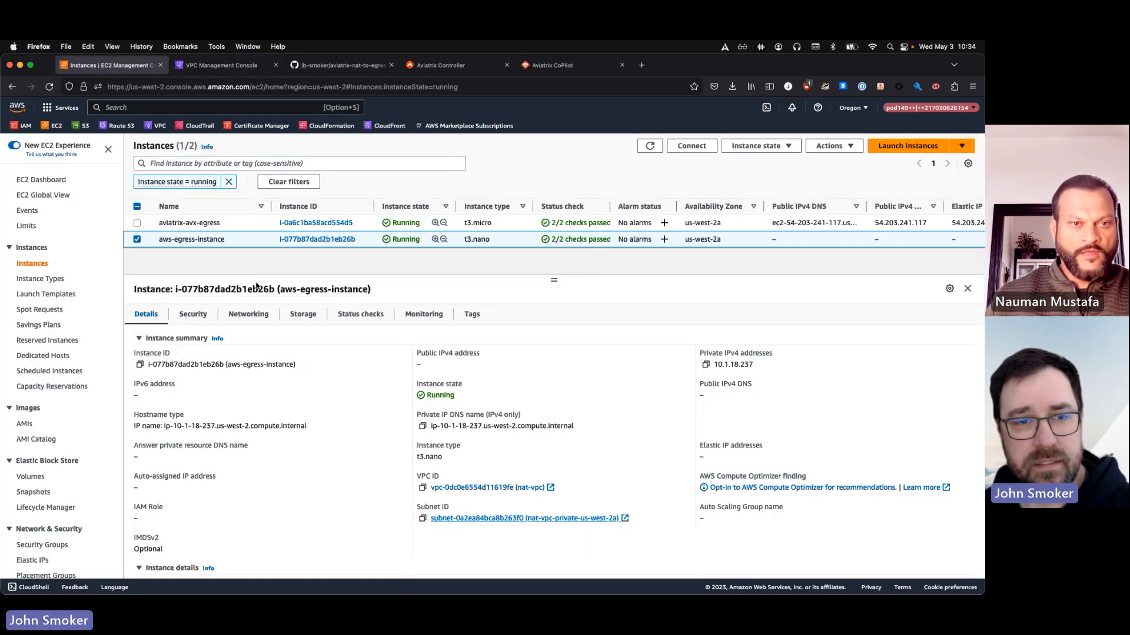
{"action": "left_click", "coordinate": [697, 150]}
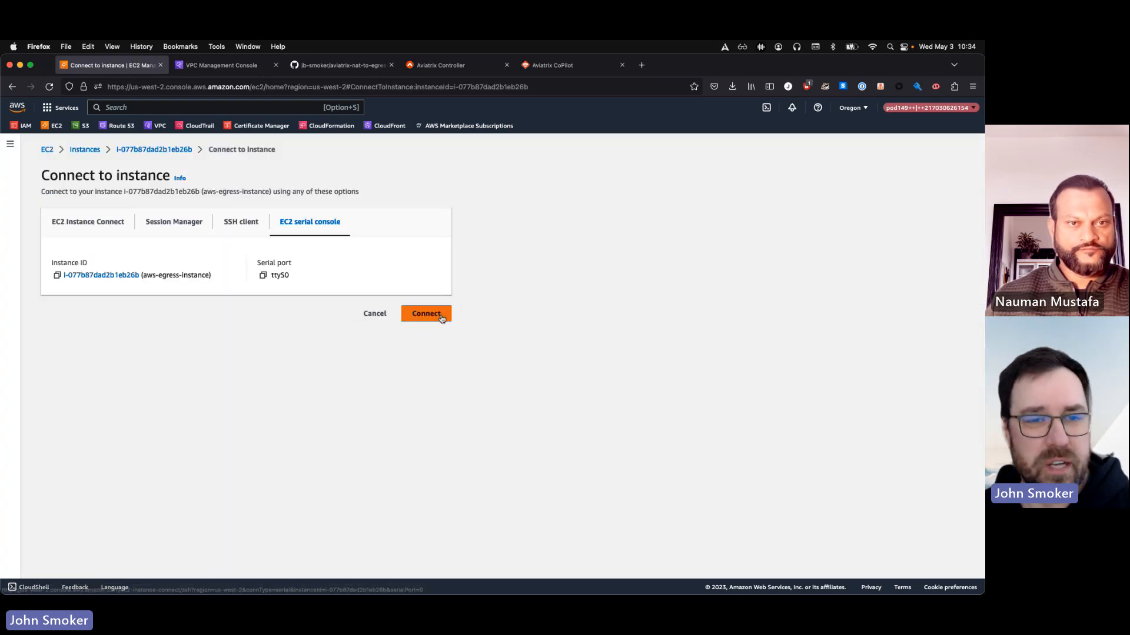
{"action": "left_click", "coordinate": [426, 313]}
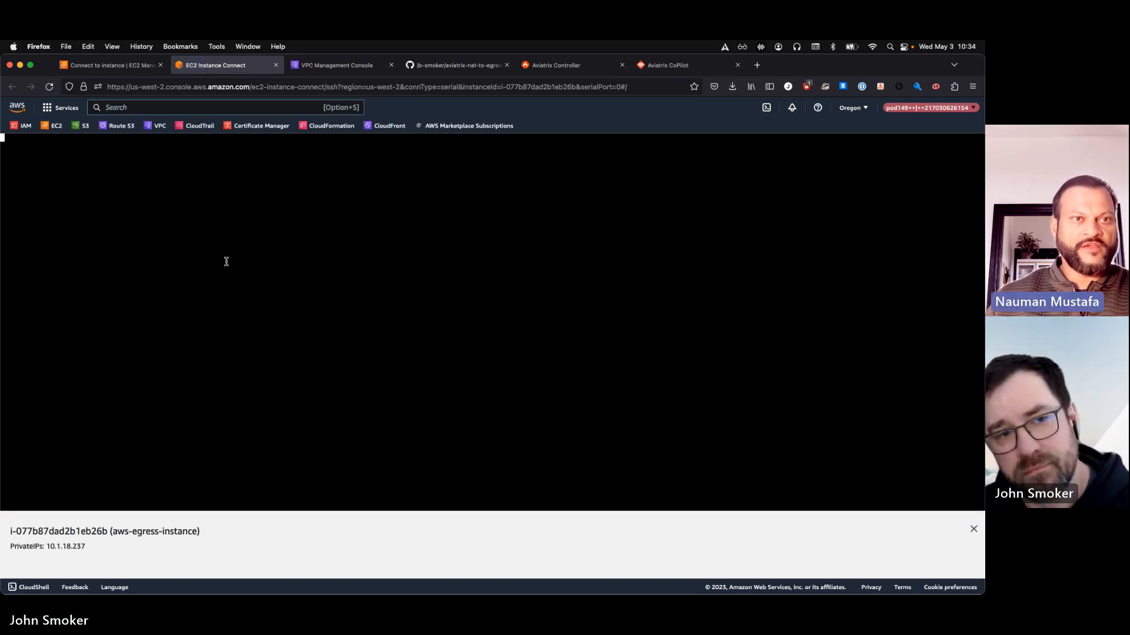
{"action": "key", "text": "Return"}
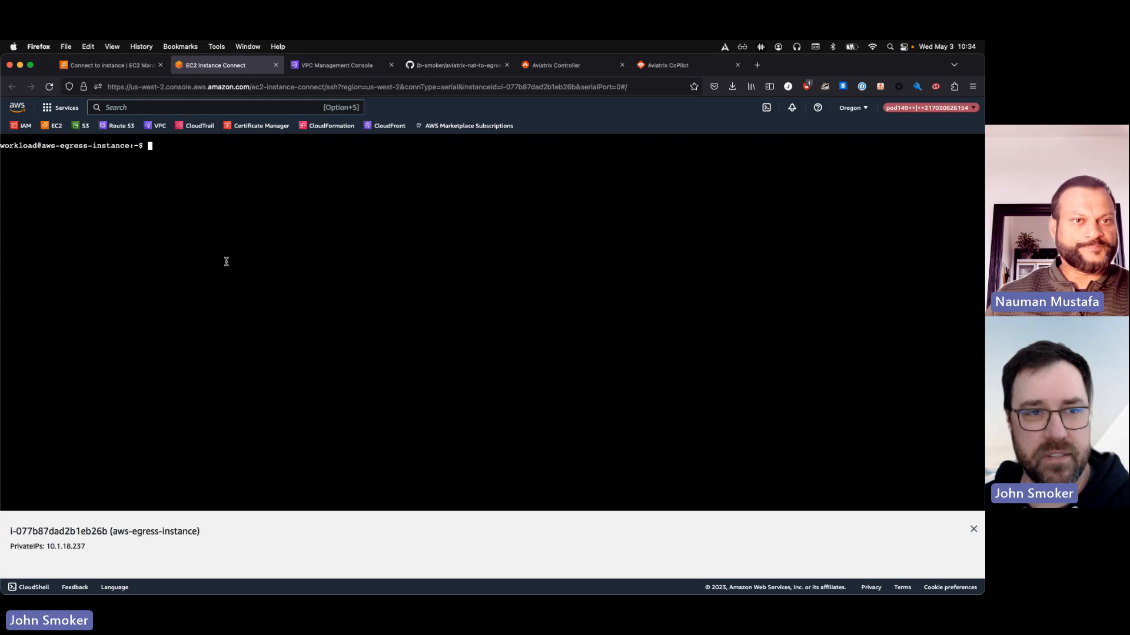
{"action": "type", "text": "curl https:"}
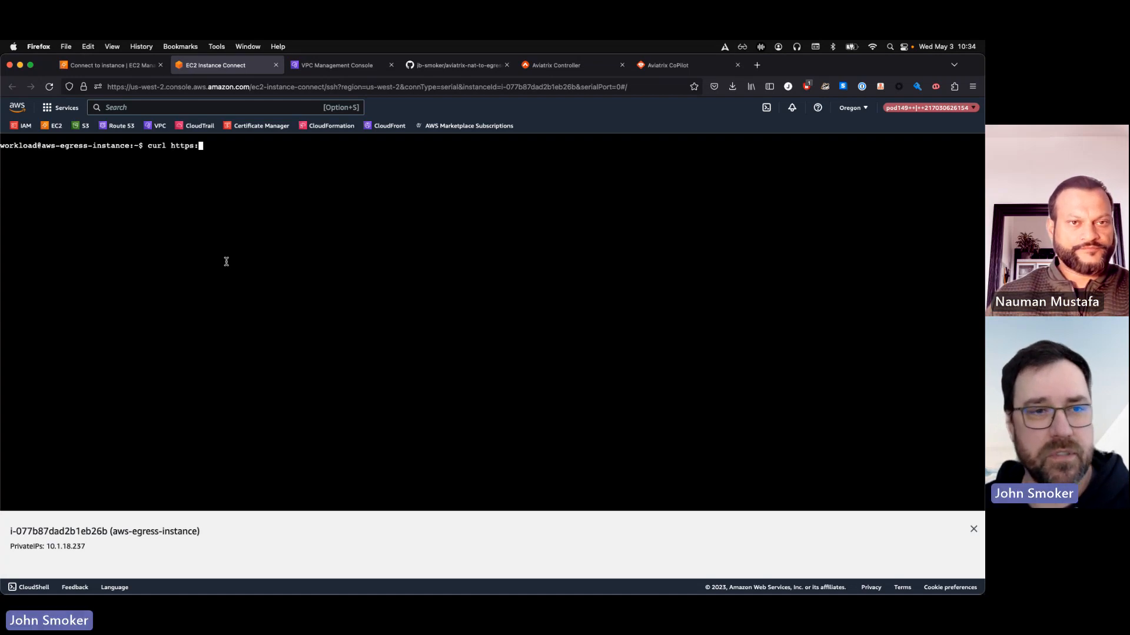
{"action": "type", "text": "//d"}
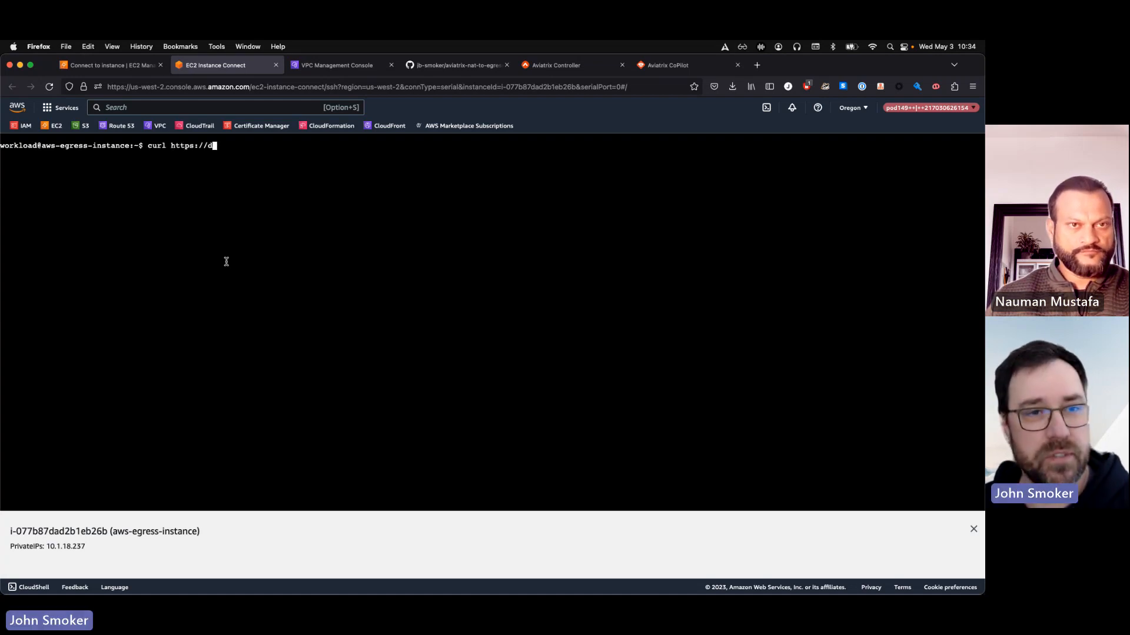
{"action": "key", "text": "BackSpace"}
{"action": "type", "text": "go.dev"}
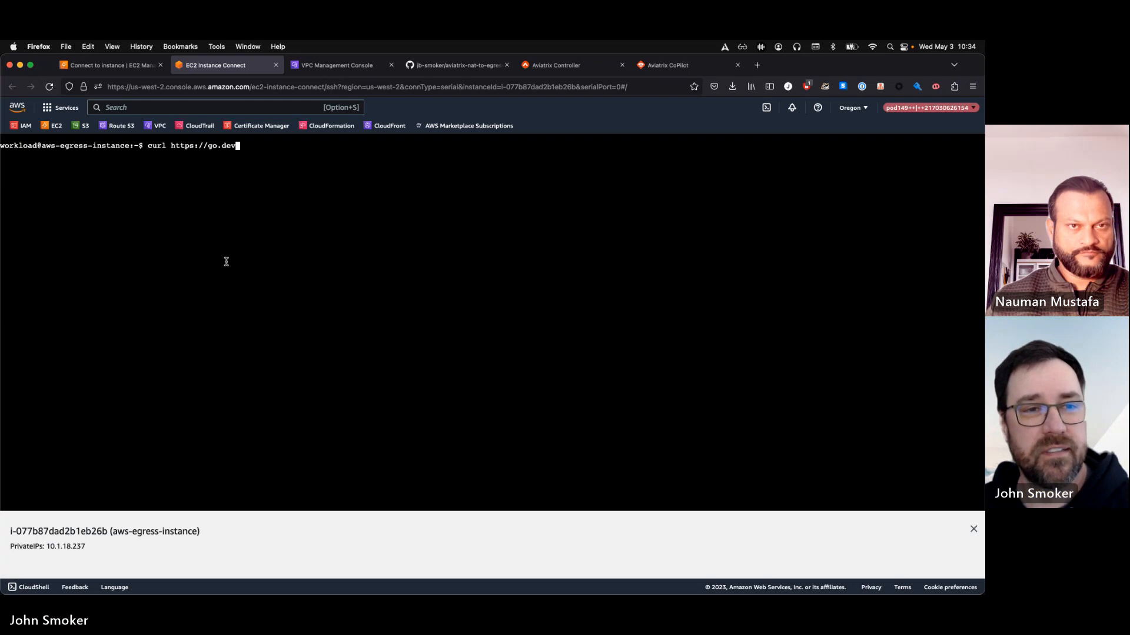
{"action": "key", "text": "Return"}
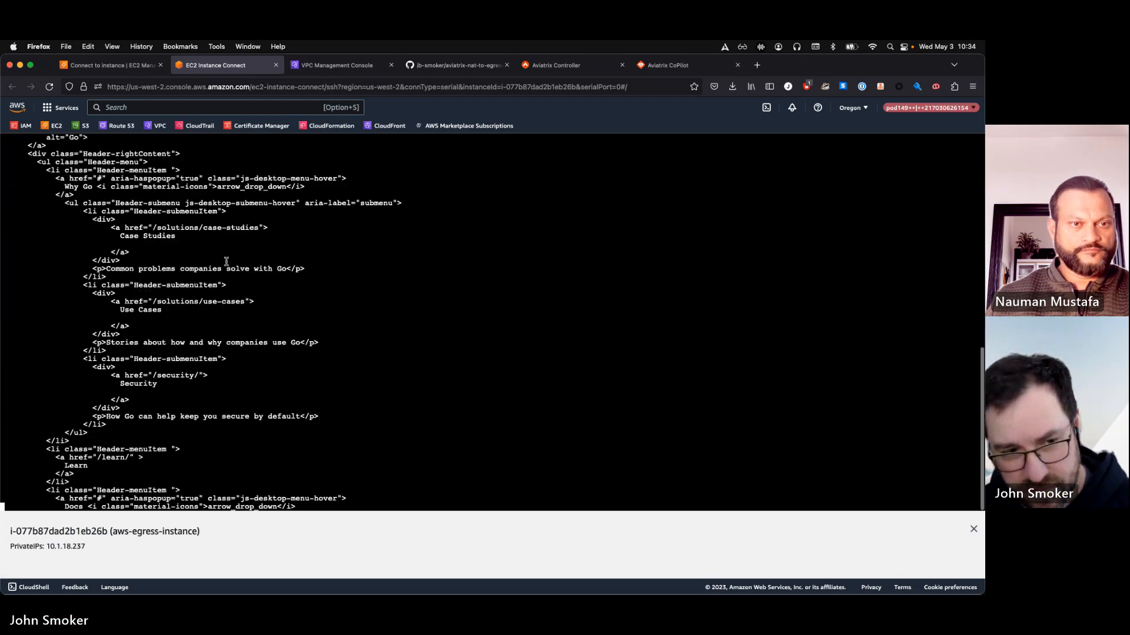
{"action": "key", "text": "ctrl+c"}
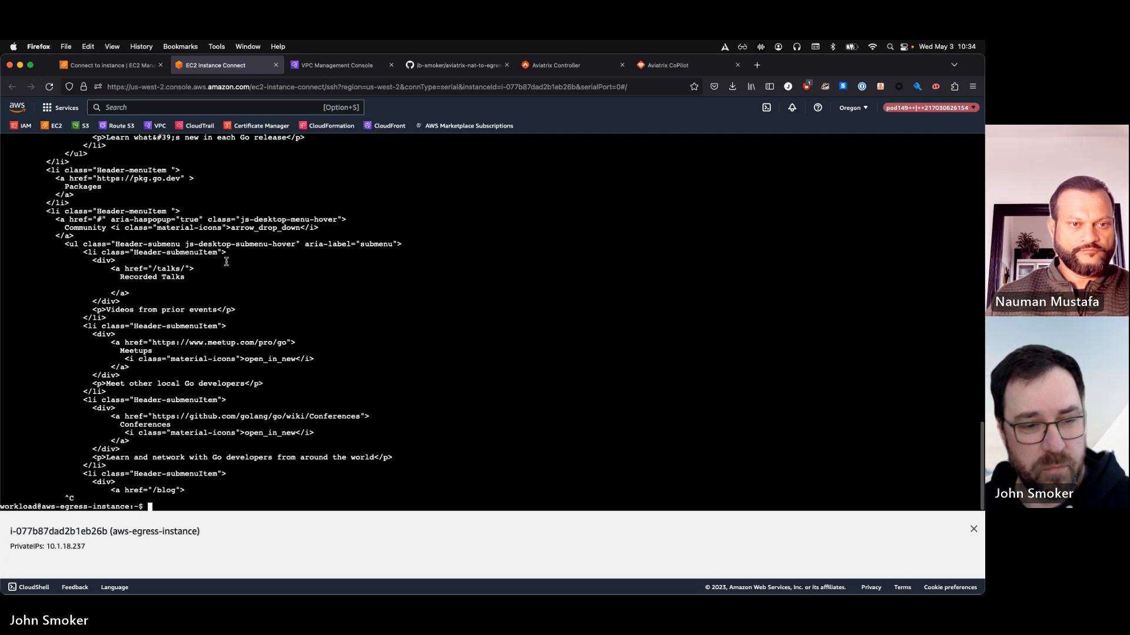
{"action": "key", "text": "Up"}
{"action": "key", "text": "BackSpace"}
{"action": "key", "text": "BackSpace"}
{"action": "key", "text": "BackSpace"}
{"action": "key", "text": "BackSpace"}
{"action": "key", "text": "BackSpace"}
{"action": "key", "text": "BackSpace"}
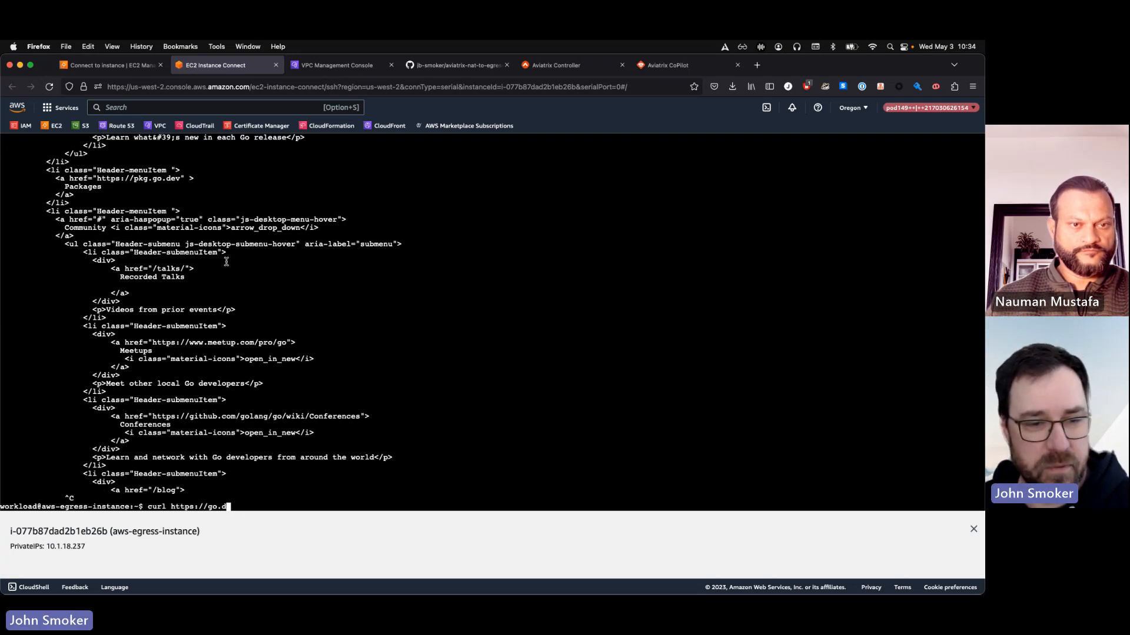
{"action": "type", "text": "aviatrix.com"}
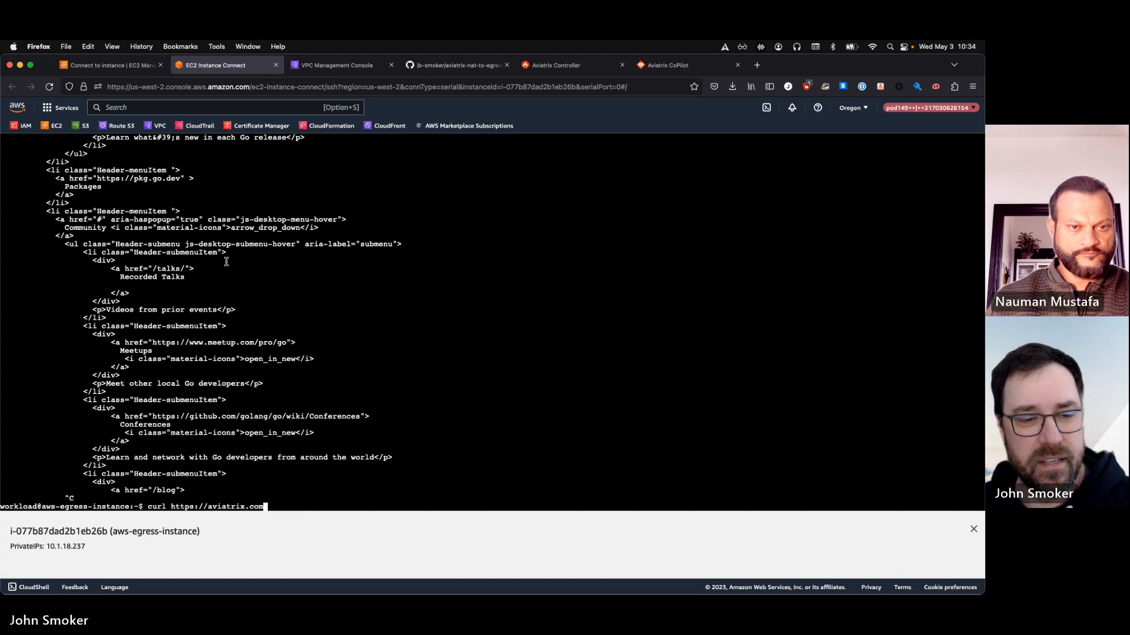
{"action": "key", "text": "Return"}
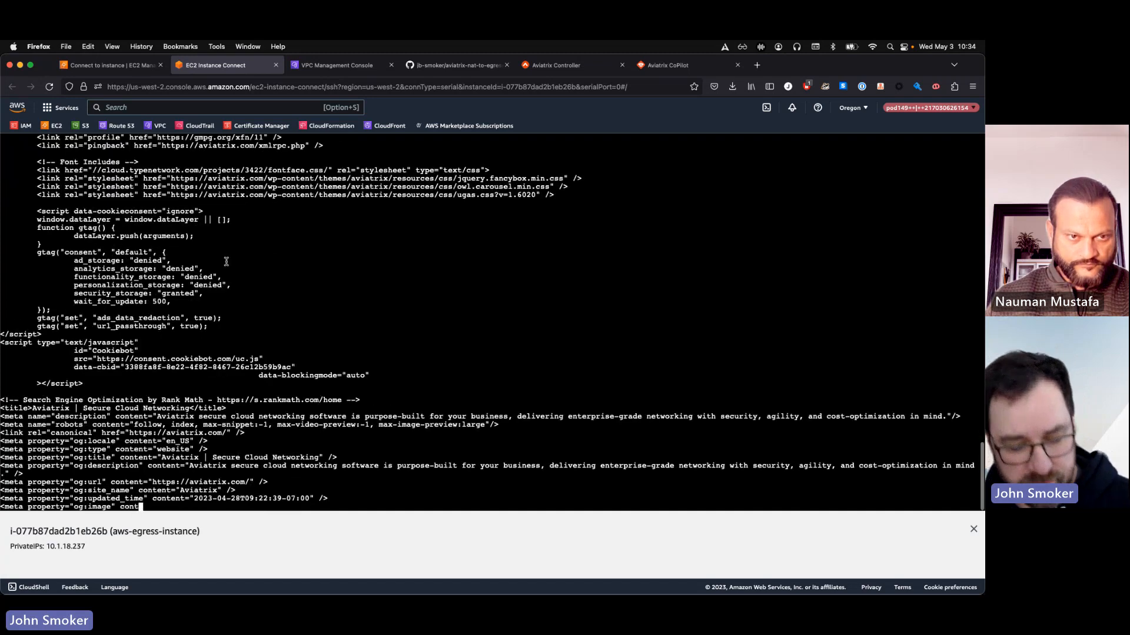
{"action": "key", "text": "ctrl+c"}
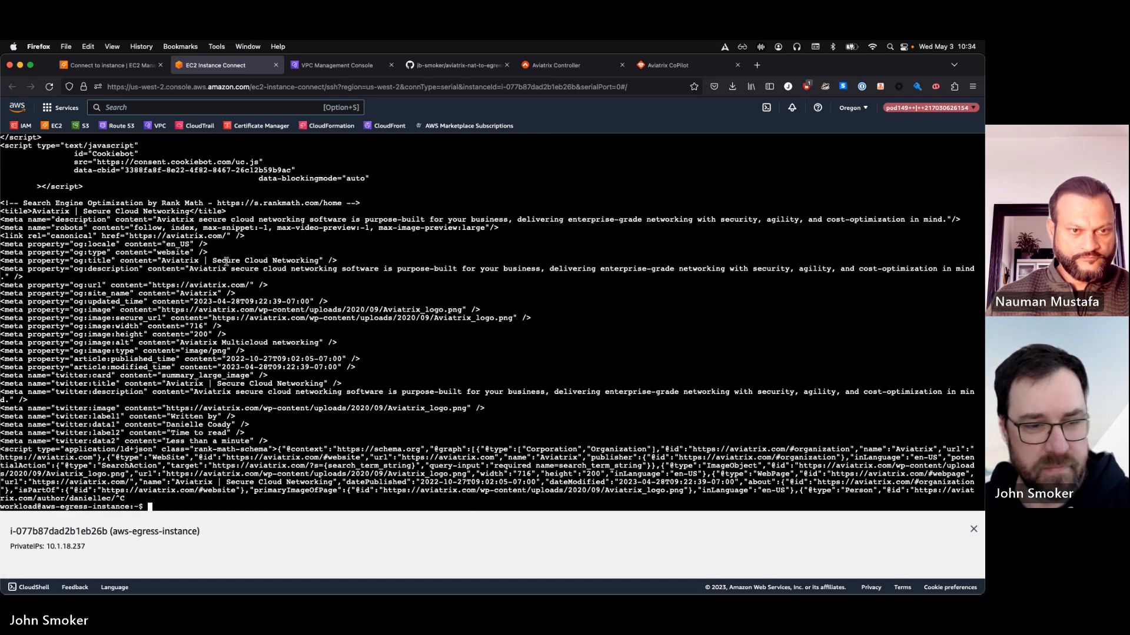
{"action": "key", "text": "Up"}
{"action": "key", "text": "BackSpace"}
{"action": "key", "text": "BackSpace"}
{"action": "key", "text": "BackSpace"}
{"action": "key", "text": "BackSpace"}
{"action": "key", "text": "BackSpace"}
{"action": "key", "text": "BackSpace"}
{"action": "key", "text": "BackSpace"}
{"action": "key", "text": "BackSpace"}
{"action": "key", "text": "BackSpace"}
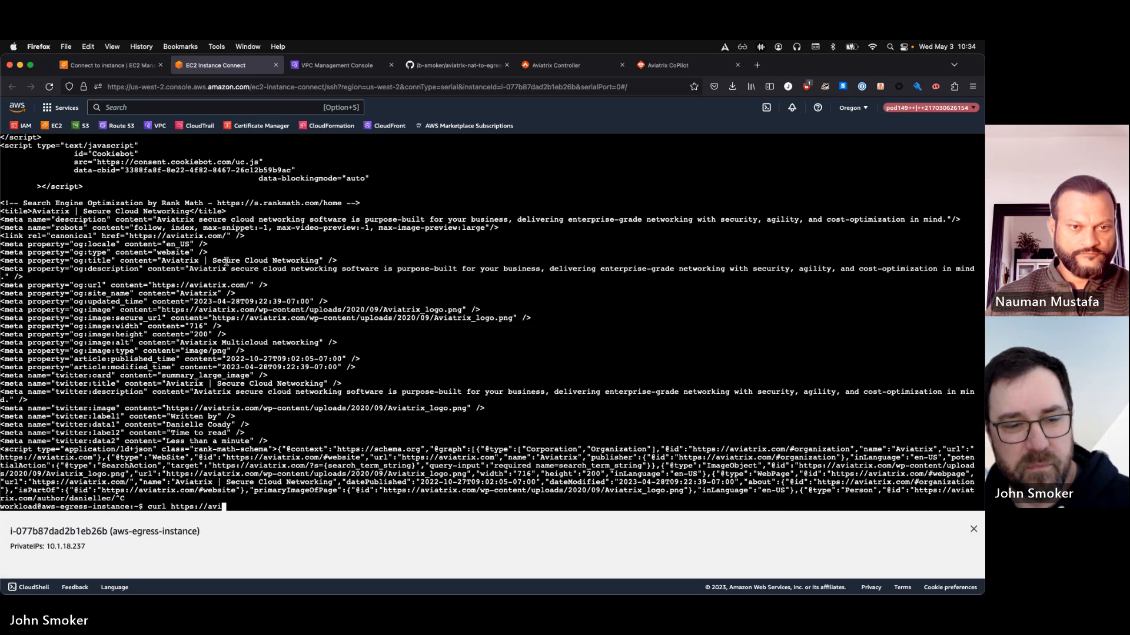
{"action": "key", "text": "BackSpace"}
{"action": "key", "text": "BackSpace"}
{"action": "key", "text": "BackSpace"}
{"action": "type", "text": "espn"}
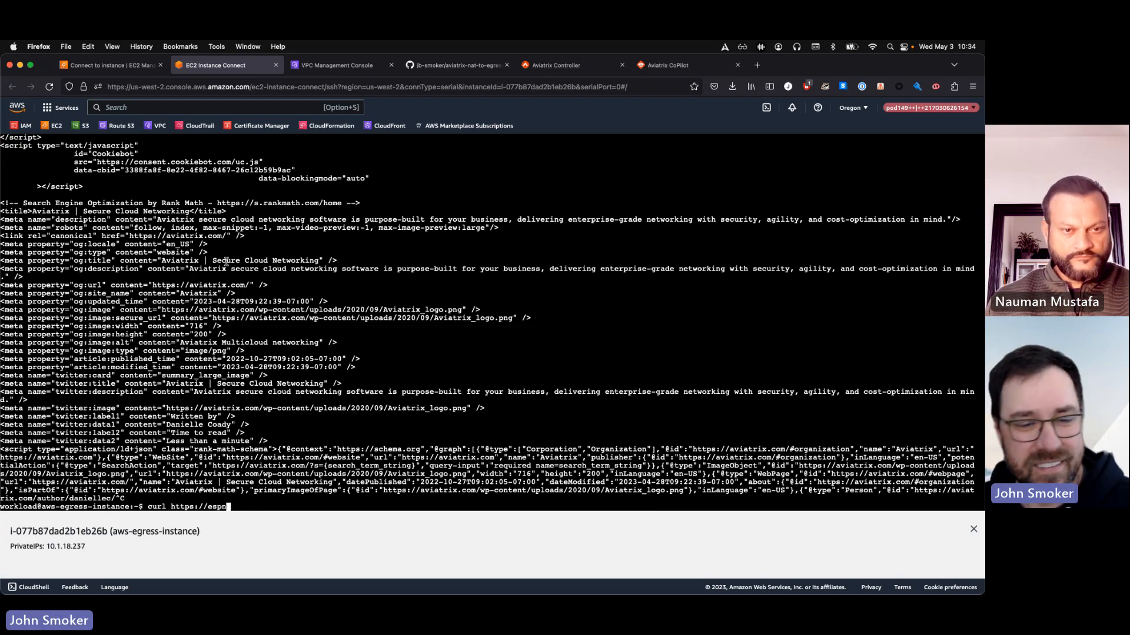
{"action": "type", "text": ".com"}
{"action": "key", "text": "Return"}
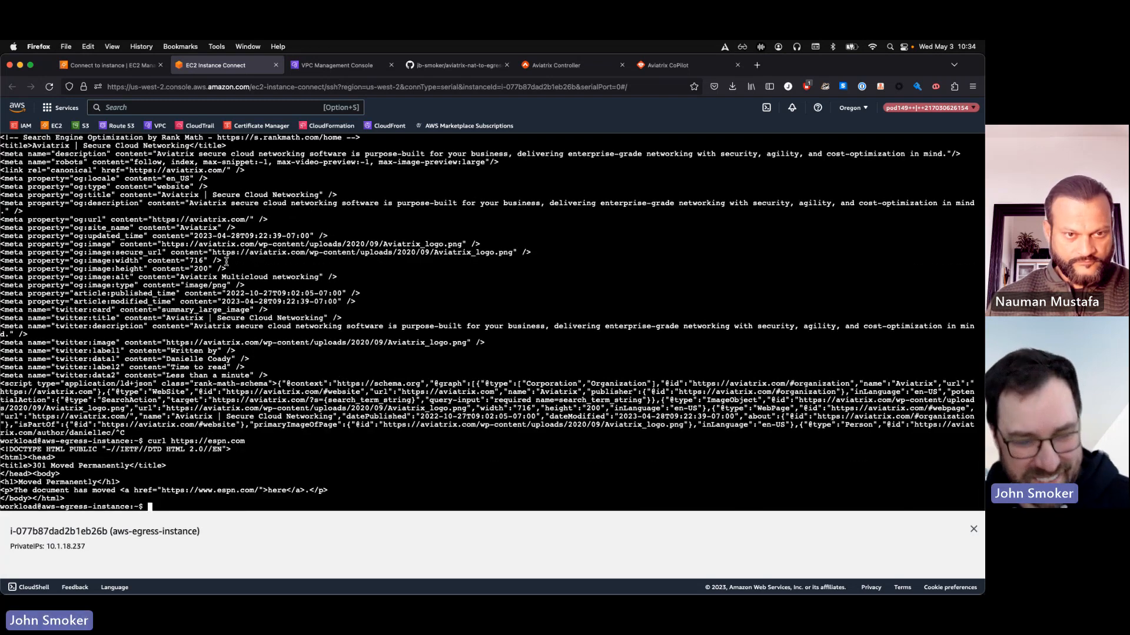
Test DNS resolution from the instance by running dig aviatrix.com +short
{"action": "type", "text": "di"}
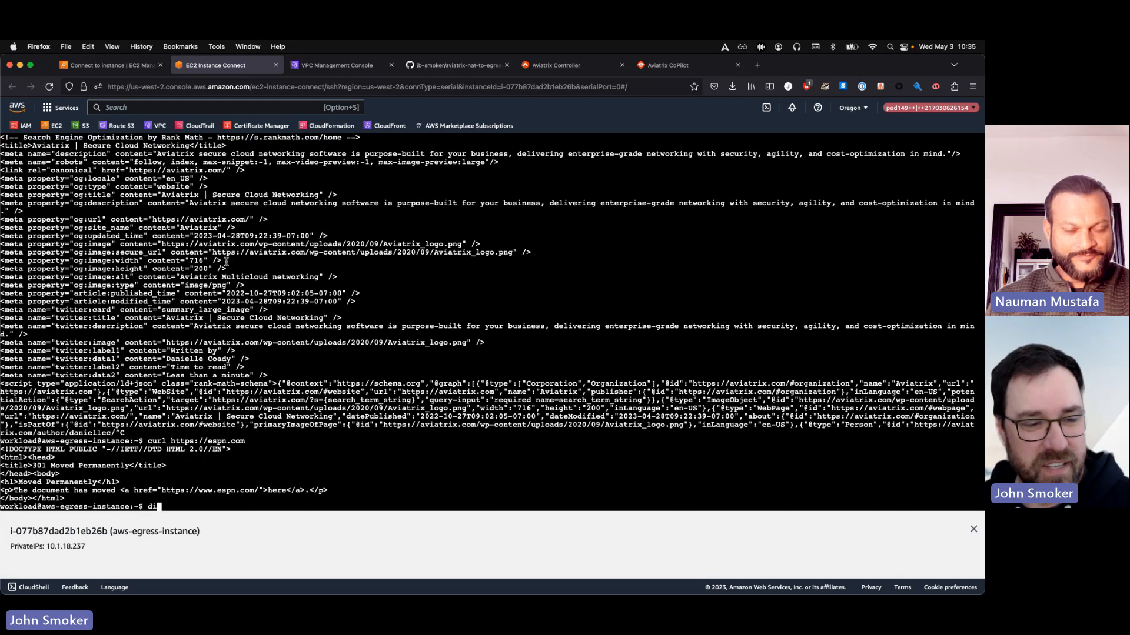
{"action": "type", "text": "g avi"}
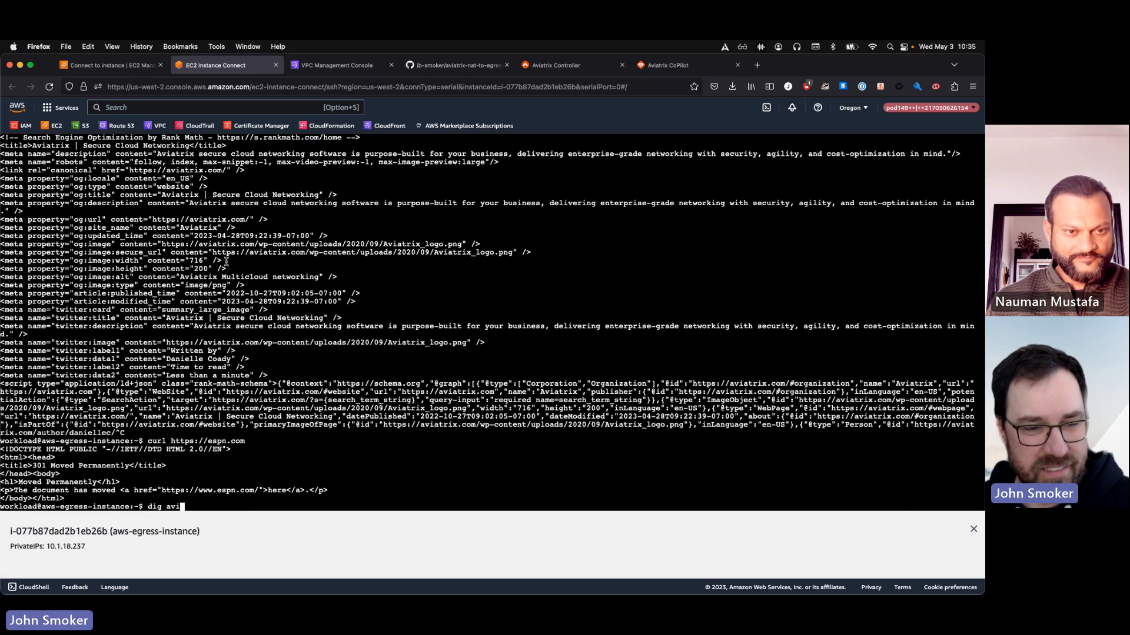
{"action": "type", "text": "a"}
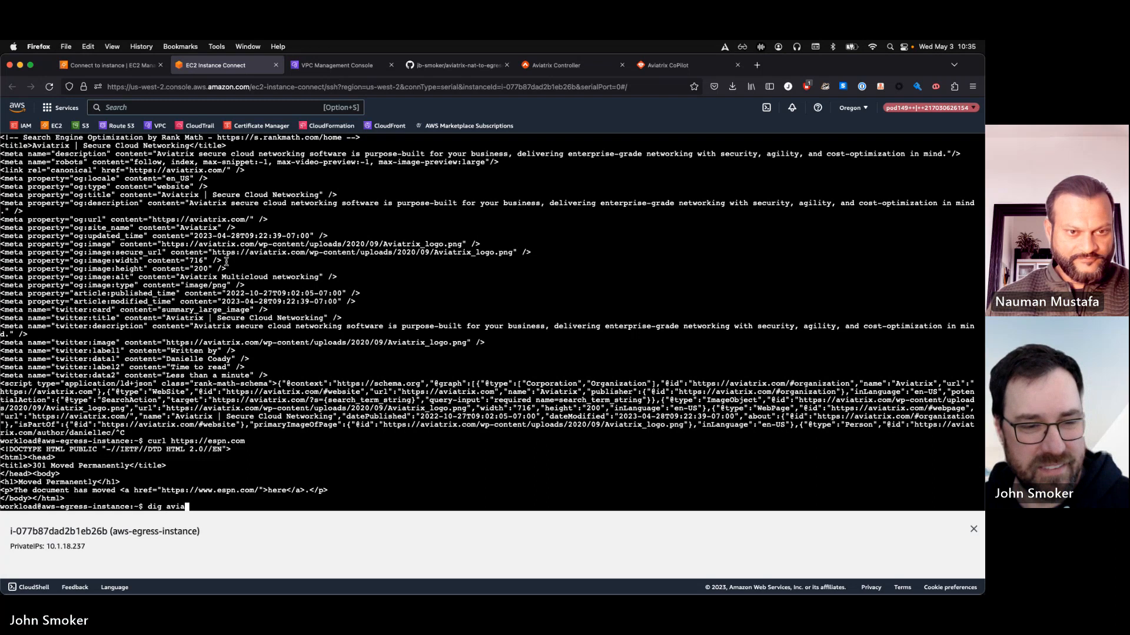
{"action": "type", "text": "trix.com"}
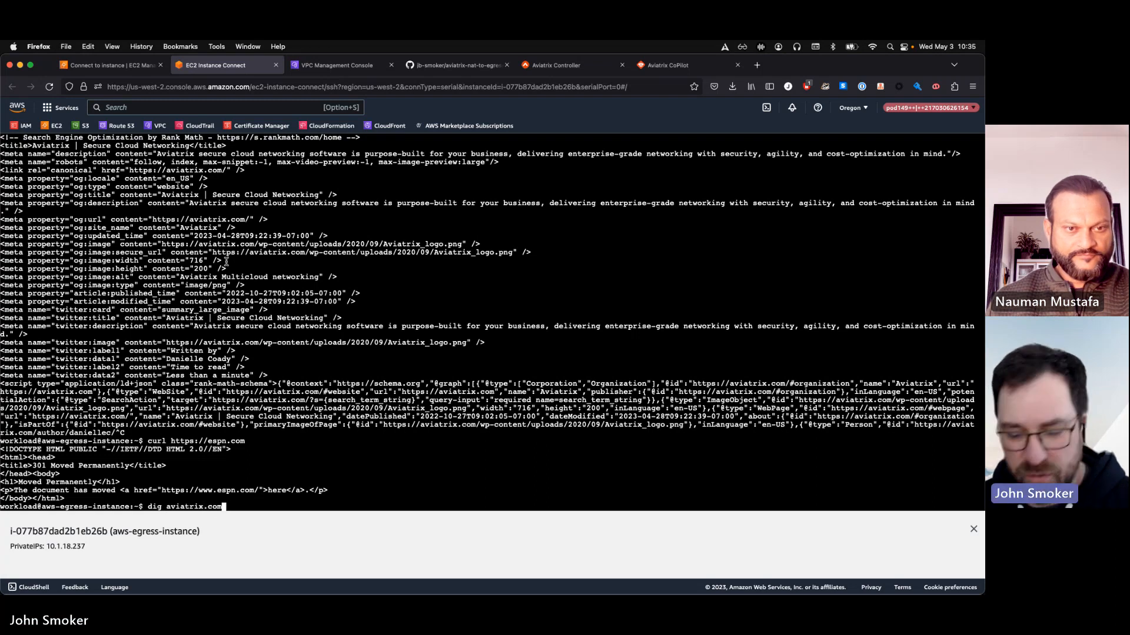
{"action": "type", "text": " +short"}
{"action": "key", "text": "Return"}
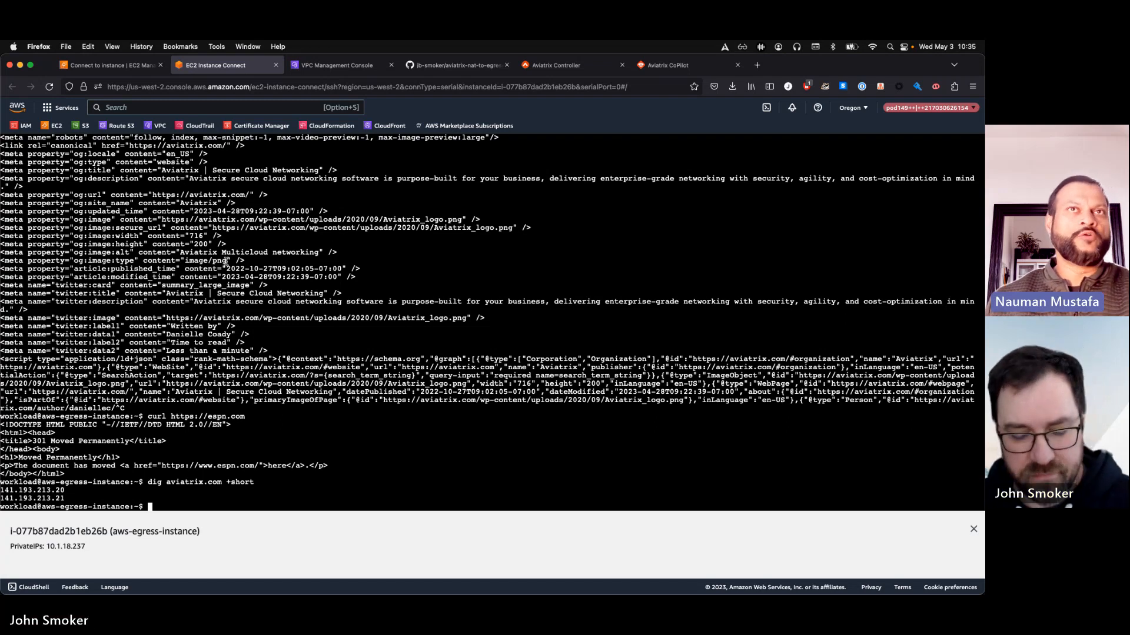
Start a continuous ping to docs.aviatrix.com from the test instance
{"action": "type", "text": "ping "}
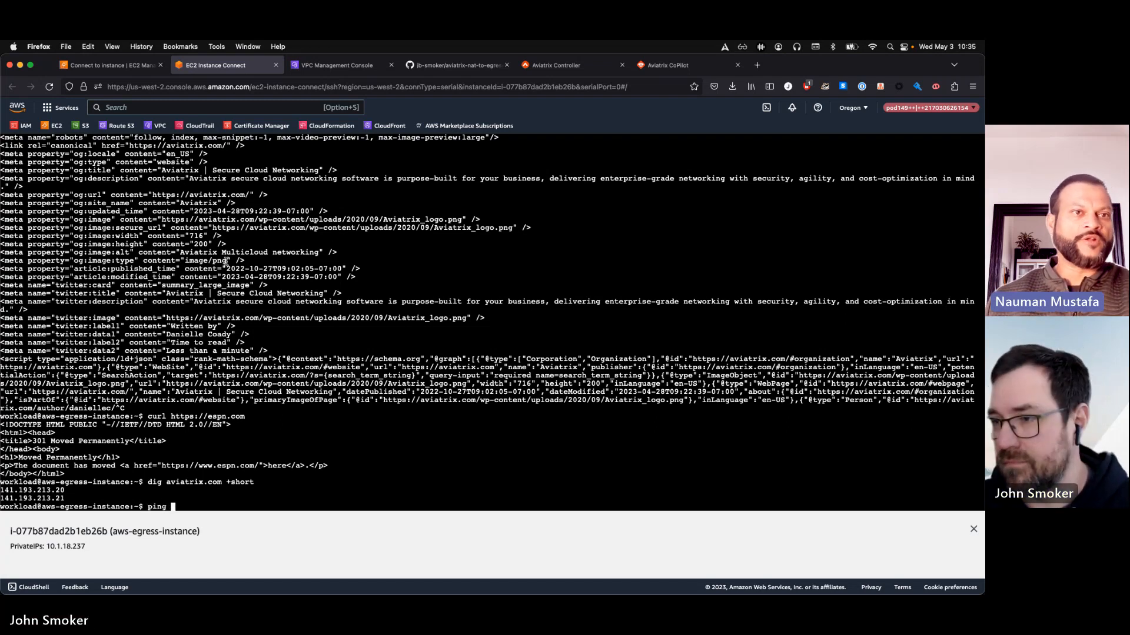
{"action": "type", "text": "docs.avia"}
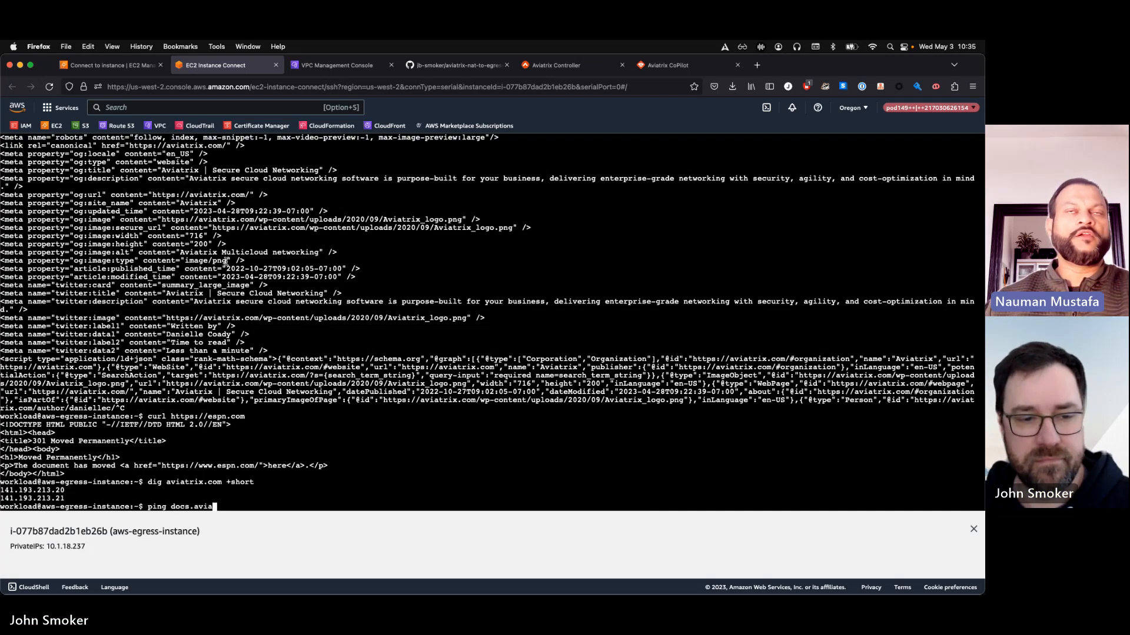
{"action": "type", "text": "trix."}
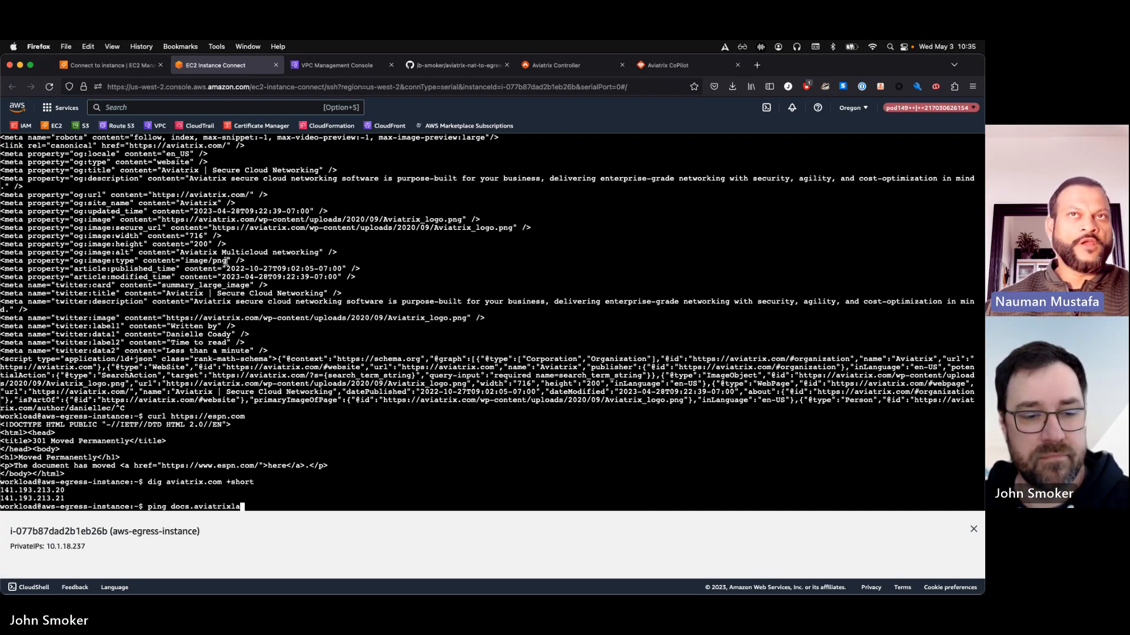
{"action": "type", "text": "com"}
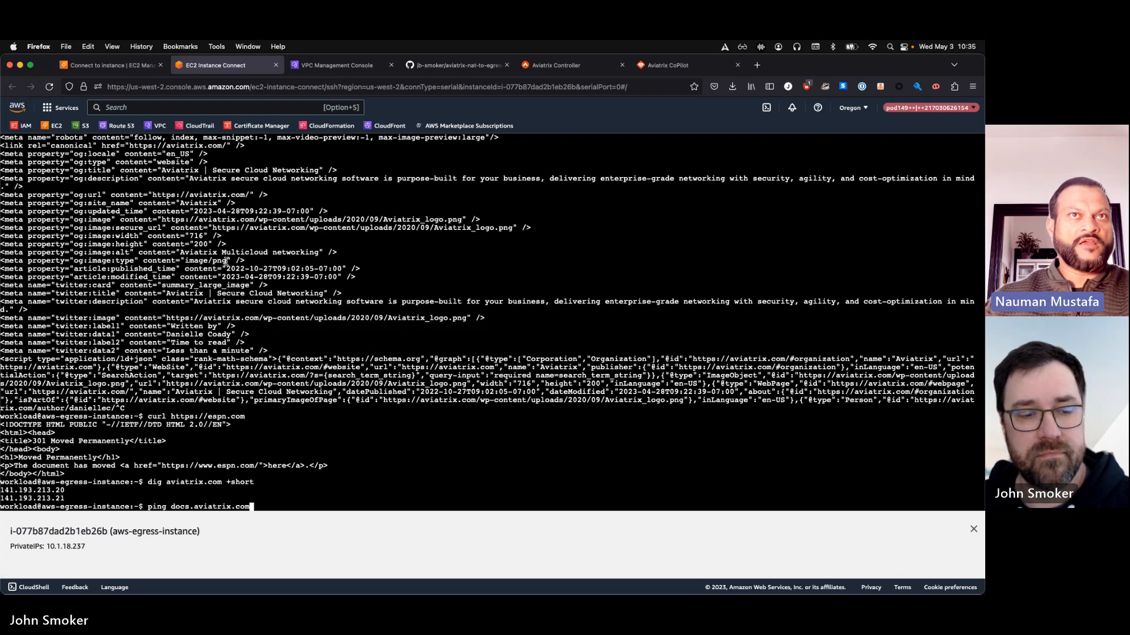
{"action": "key", "text": "Return"}
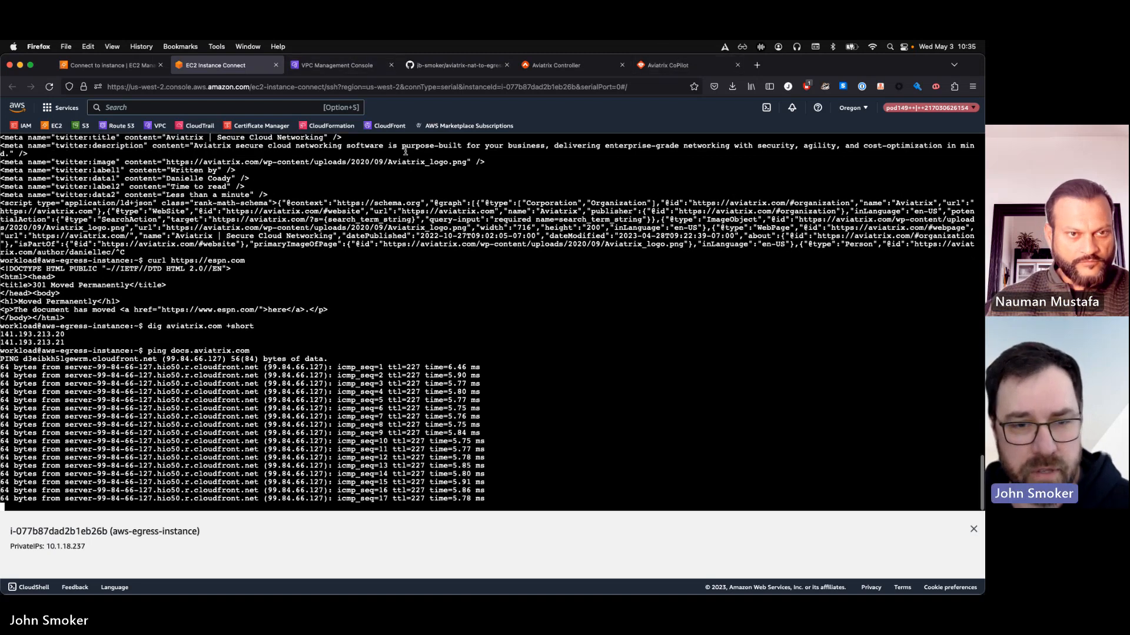
Switch to VS Code, set avx_egress to true in variables.tf and save the file
{"action": "key", "text": "ctrl+Up"}
{"action": "left_click", "coordinate": [376, 395]}
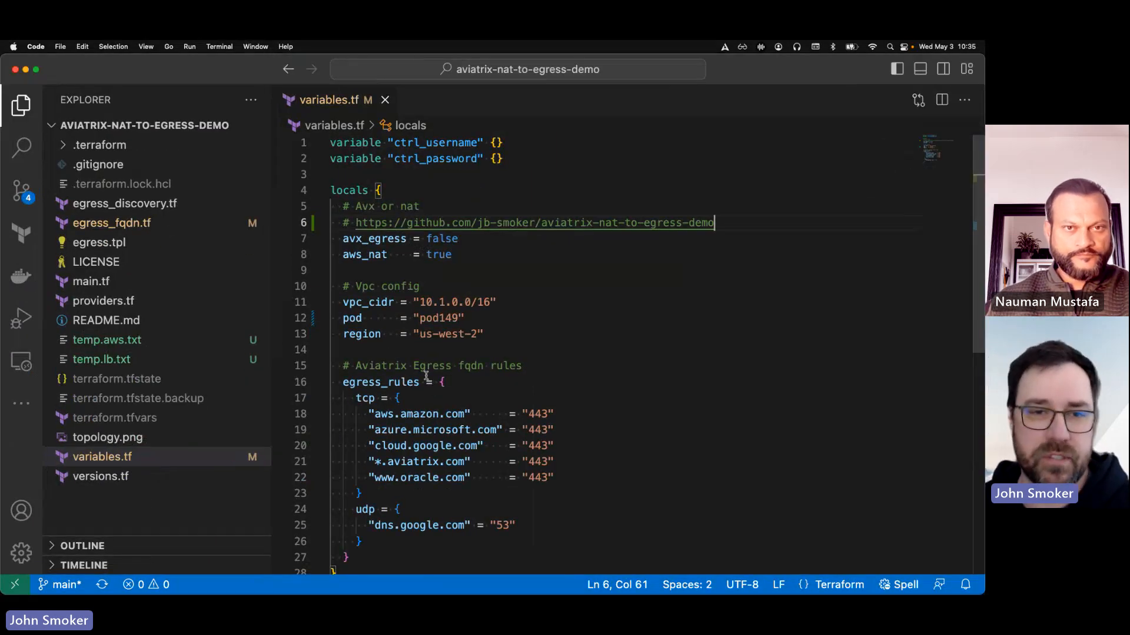
{"action": "double_click", "coordinate": [441, 240]}
{"action": "type", "text": "true"}
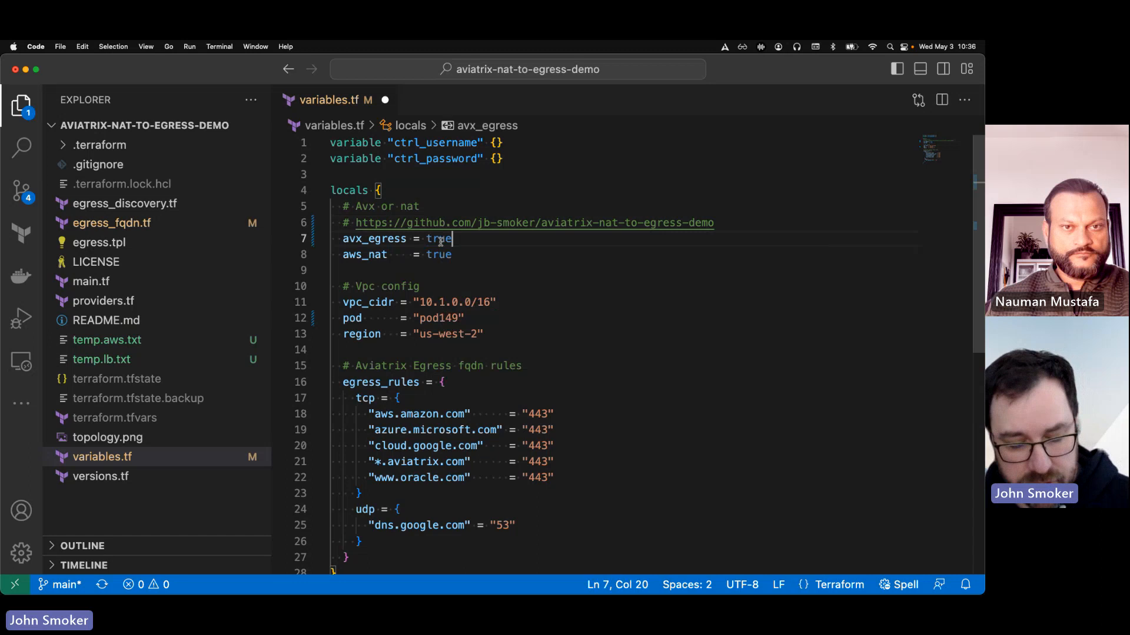
{"action": "key", "text": "super+s"}
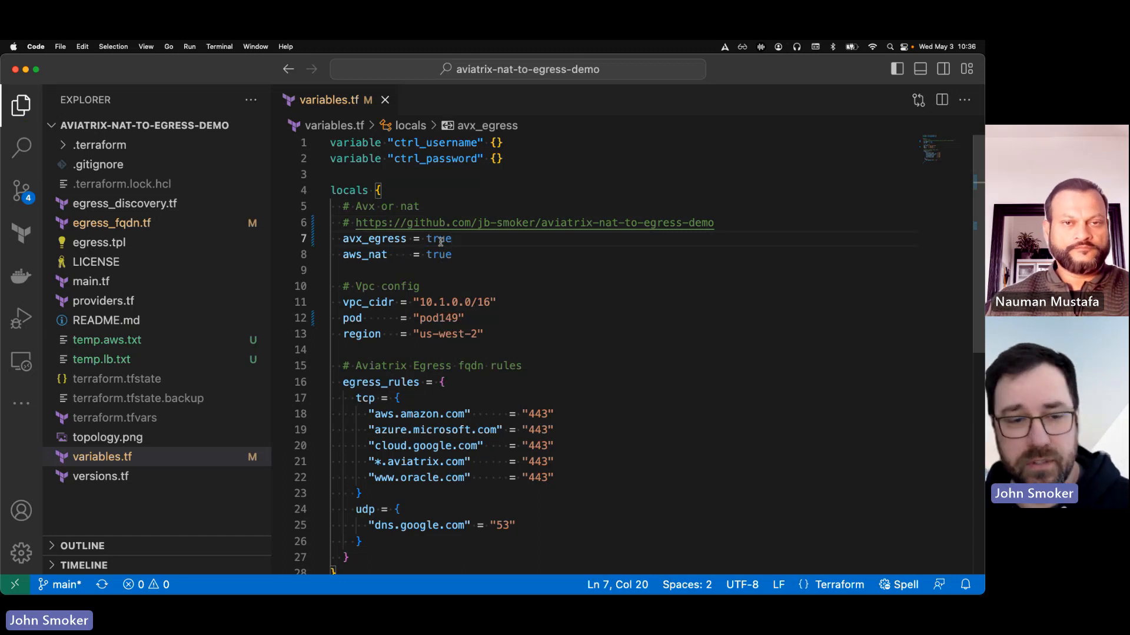
Switch to the Warp terminal, run terraform apply in the aviatrix-nat-to-egress-demo folder and approve the plan with yes
{"action": "key", "text": "ctrl+Up"}
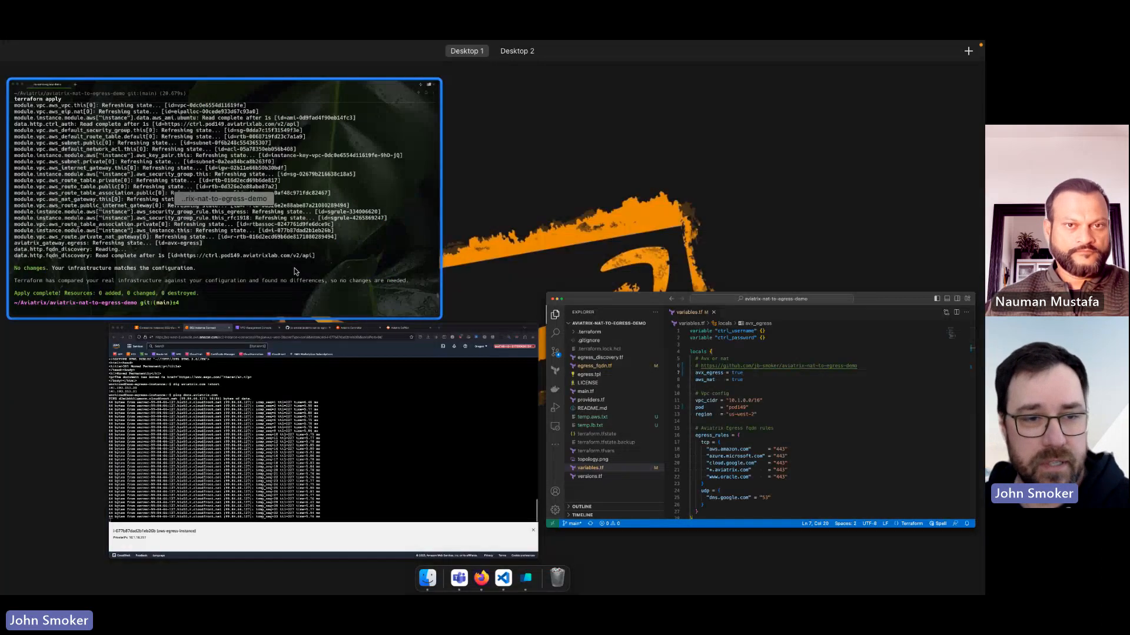
{"action": "left_click", "coordinate": [295, 271]}
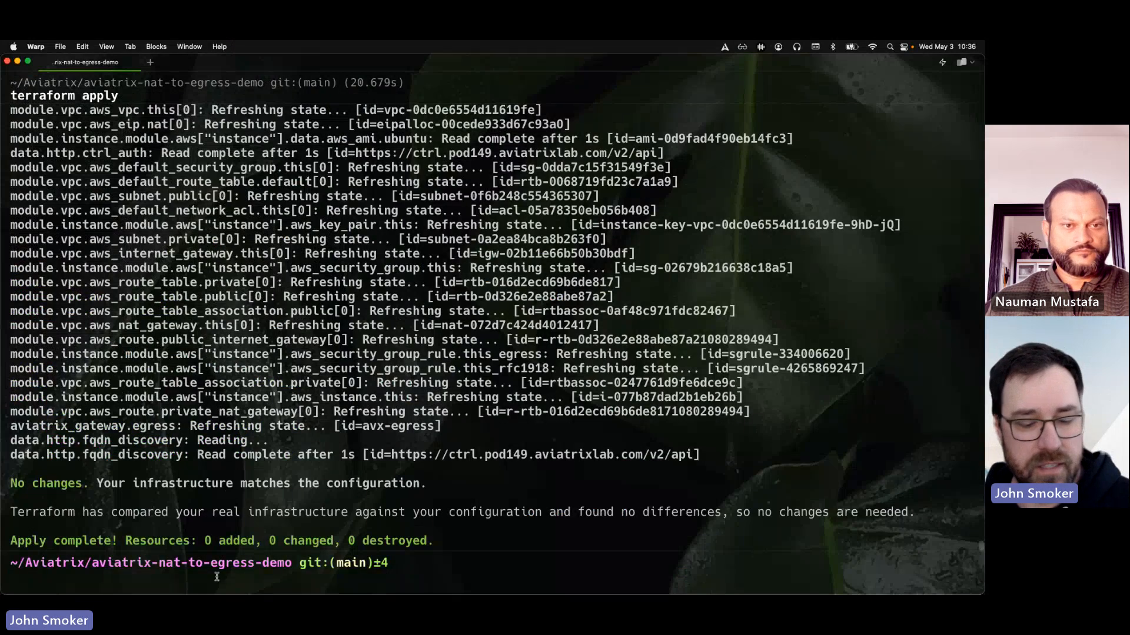
{"action": "type", "text": "terraform apply"}
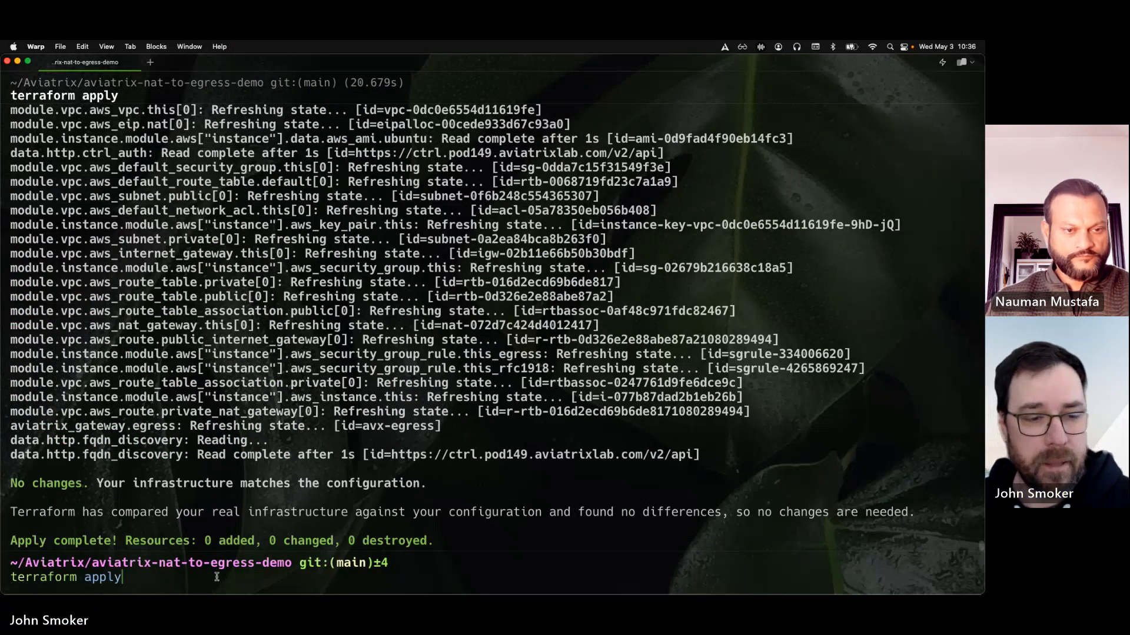
{"action": "key", "text": "Return"}
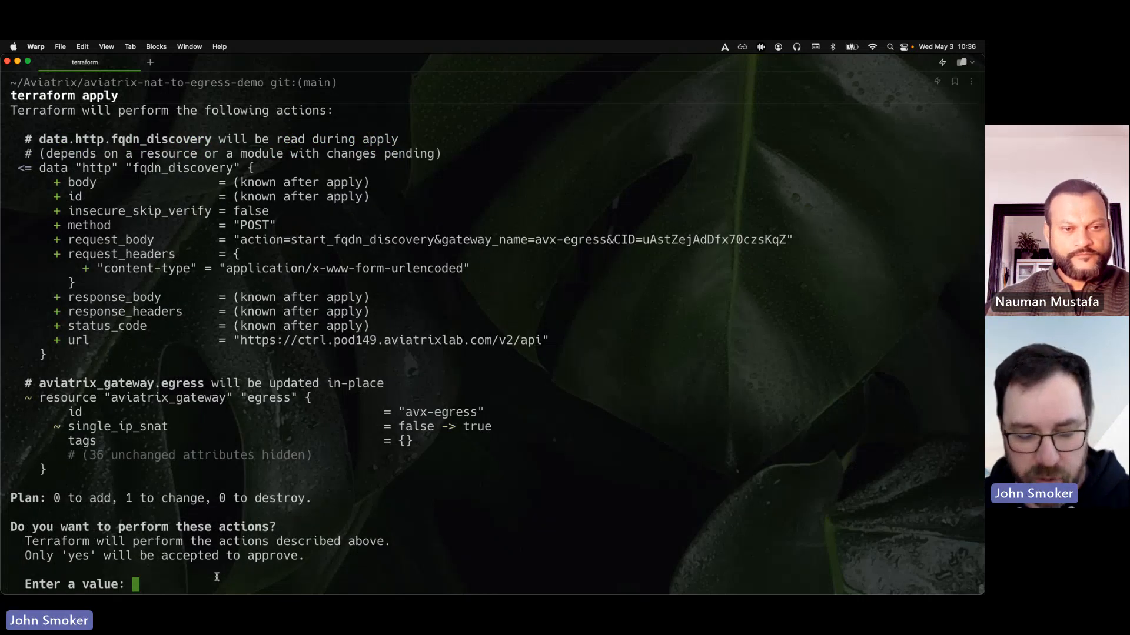
{"action": "type", "text": "yes"}
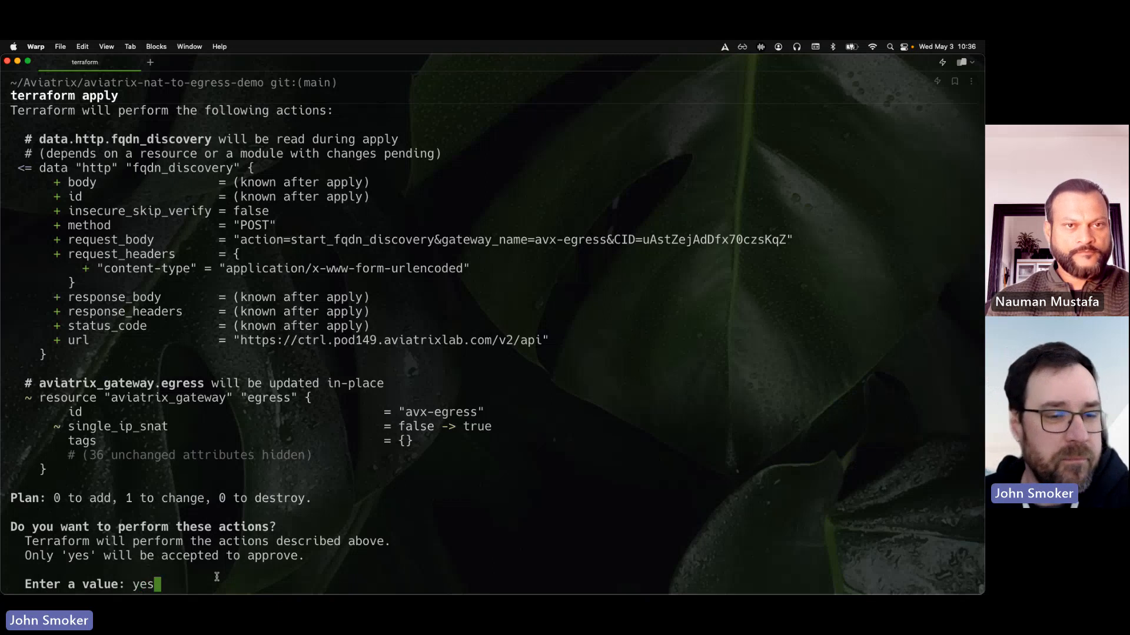
{"action": "key", "text": "Return"}
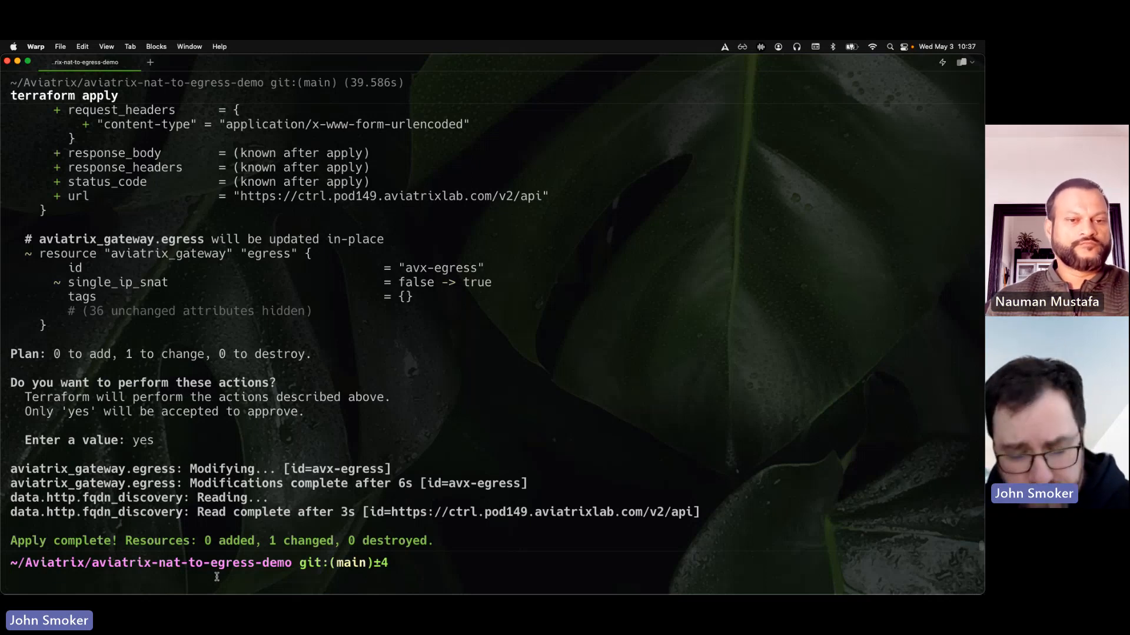
Return to the EC2 Instance Connect session in Firefox, stop the running ping and rerun dig aviatrix.com +short
{"action": "key", "text": "ctrl+Up"}
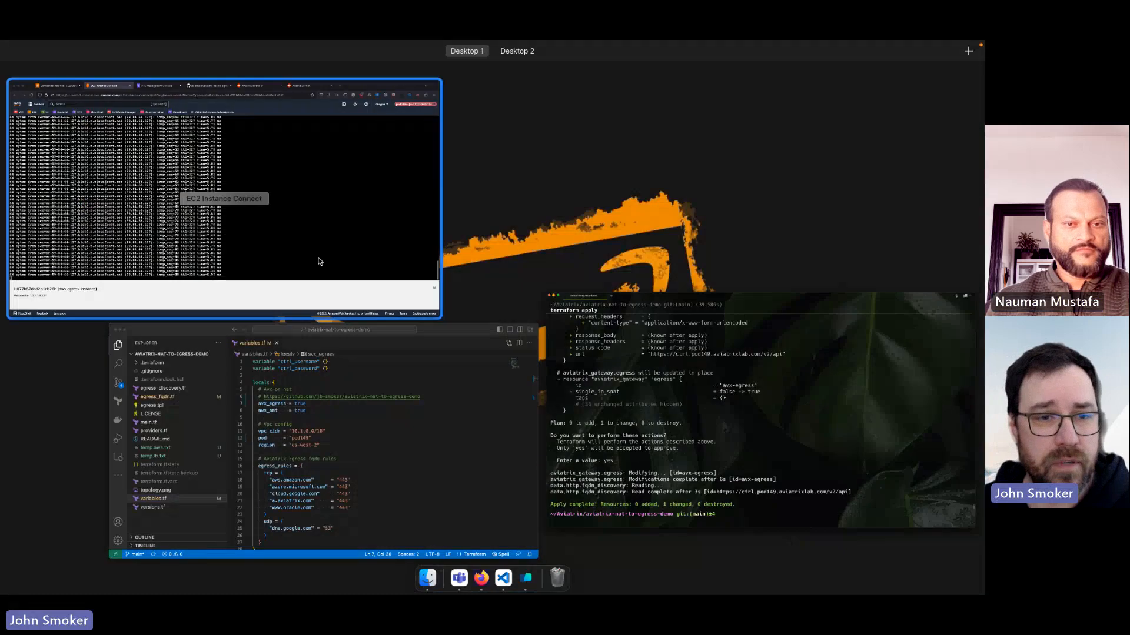
{"action": "left_click", "coordinate": [318, 250]}
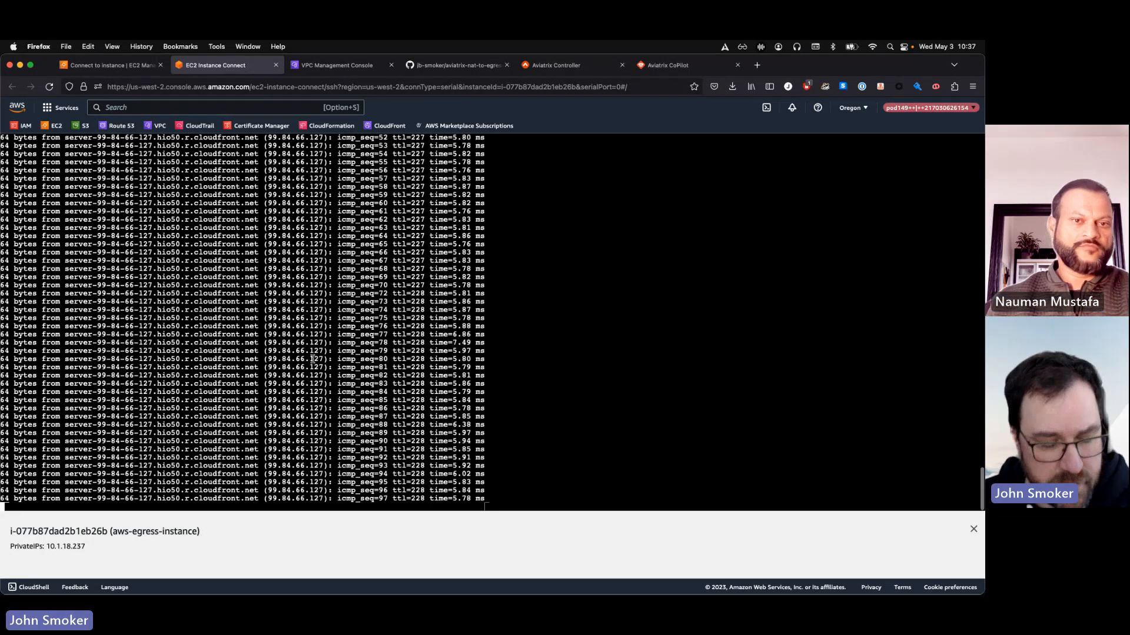
{"action": "key", "text": "ctrl+c"}
{"action": "key", "text": "Up"}
{"action": "key", "text": "Up"}
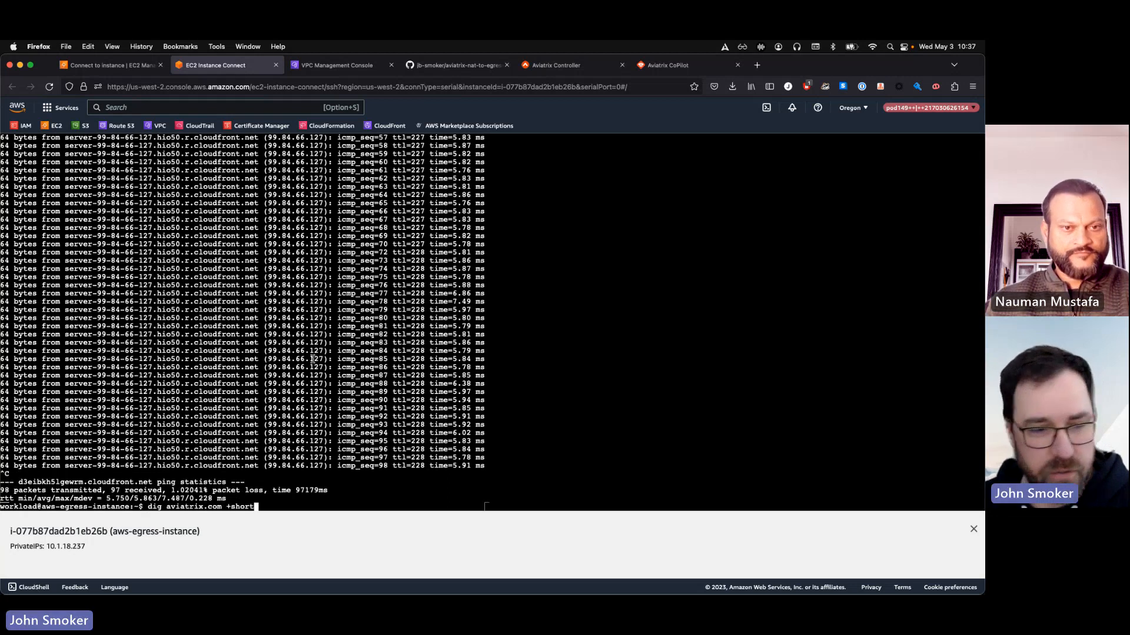
{"action": "key", "text": "Return"}
{"action": "key", "text": "Up"}
{"action": "key", "text": "Up"}
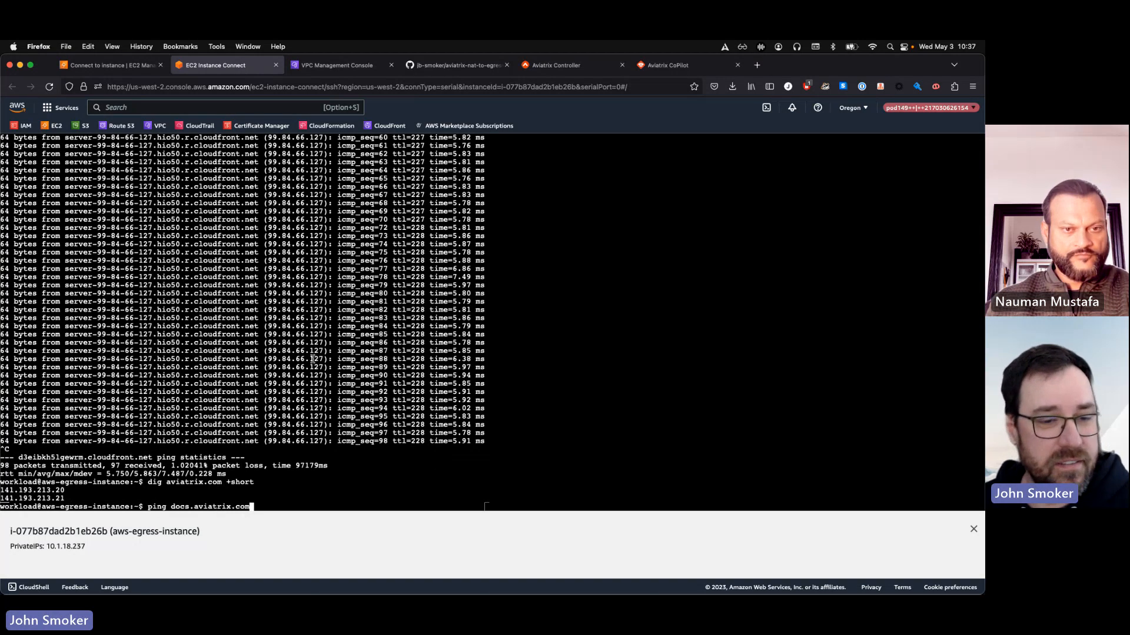
{"action": "key", "text": "Up"}
{"action": "key", "text": "Up"}
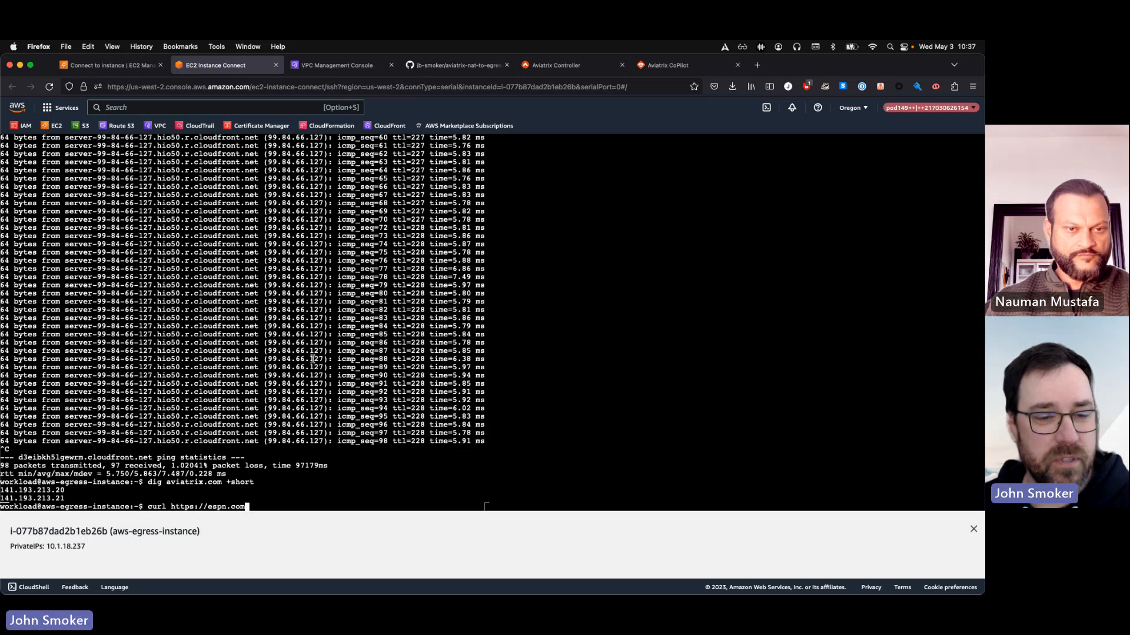
{"action": "key", "text": "Return"}
{"action": "key", "text": "Up"}
{"action": "key", "text": "Up"}
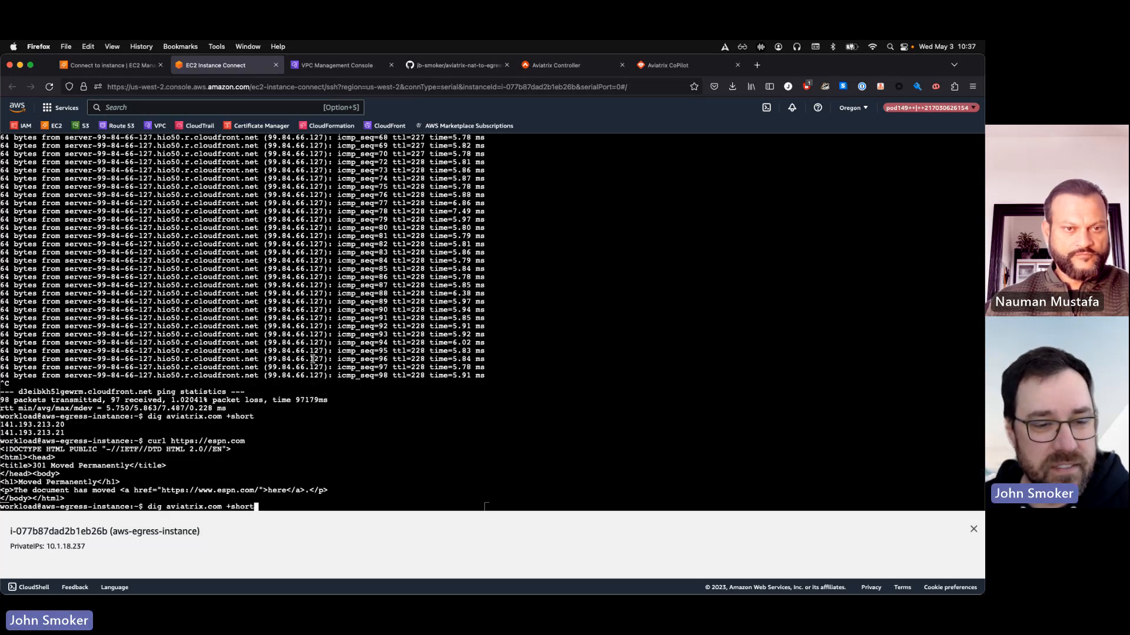
{"action": "key", "text": "Up"}
{"action": "key", "text": "Up"}
{"action": "key", "text": "Up"}
{"action": "key", "text": "Up"}
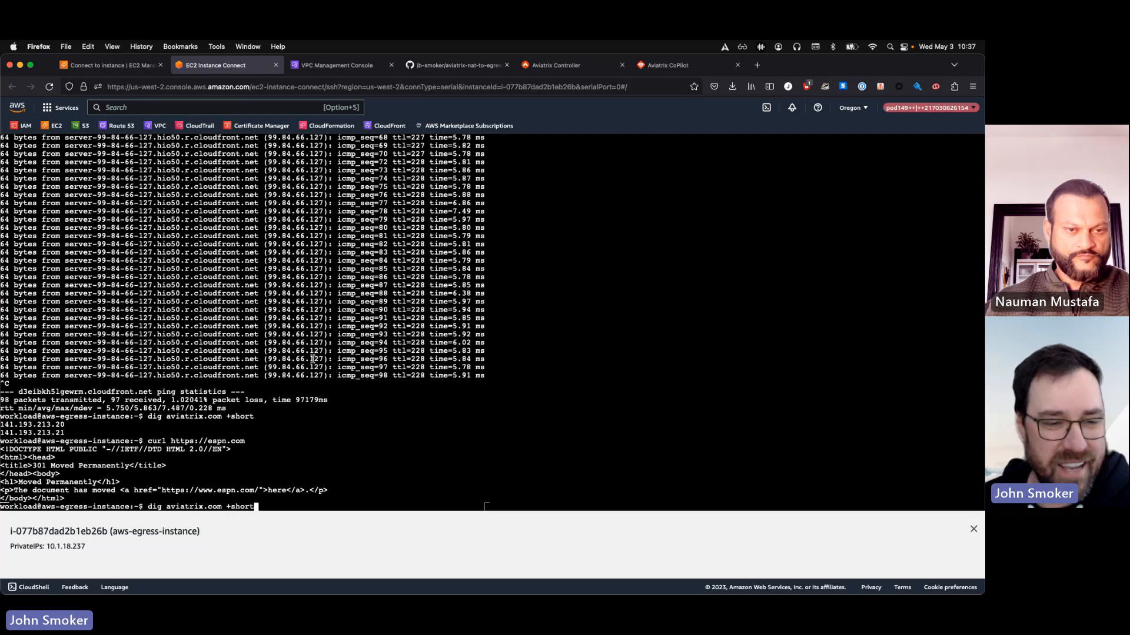
{"action": "key", "text": "Return"}
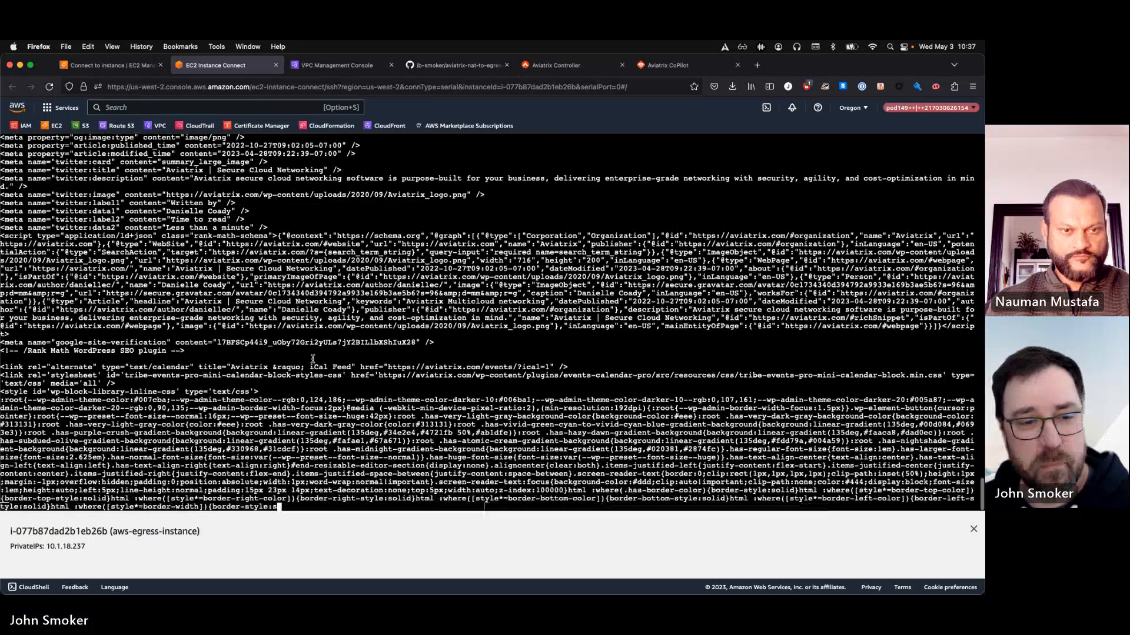
{"action": "key", "text": "ctrl+c"}
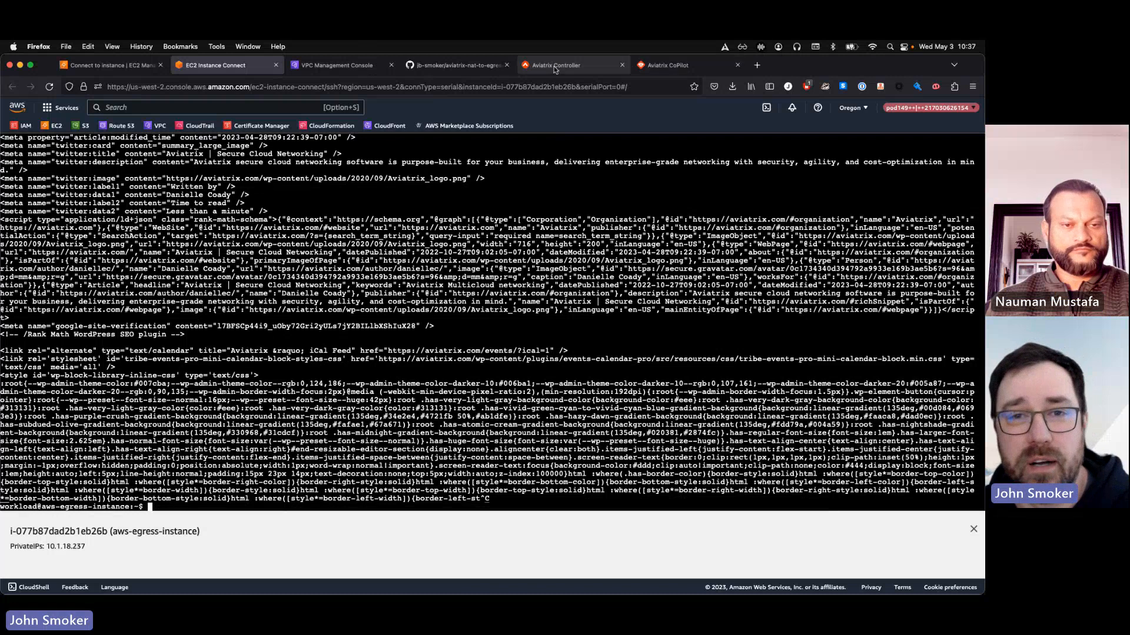
Switch to Aviatrix CoPilot, open the Security Egress overview and enlarge the page to 120% to examine the top domains
{"action": "left_click", "coordinate": [662, 66]}
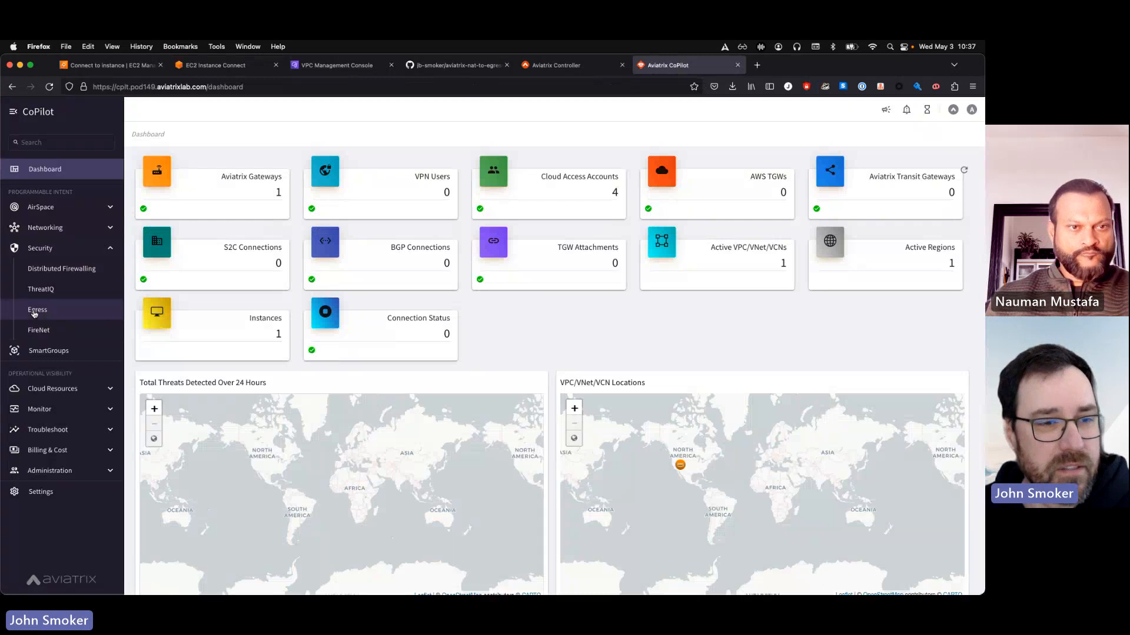
{"action": "left_click", "coordinate": [35, 312]}
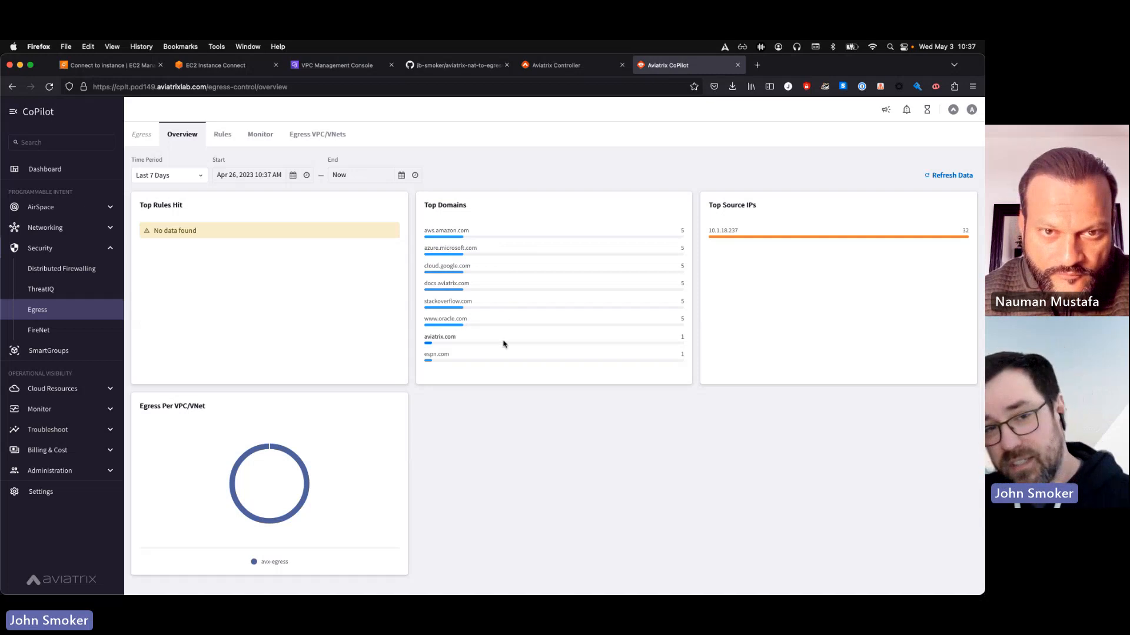
{"action": "key", "text": "super+plus"}
{"action": "key", "text": "super+plus"}
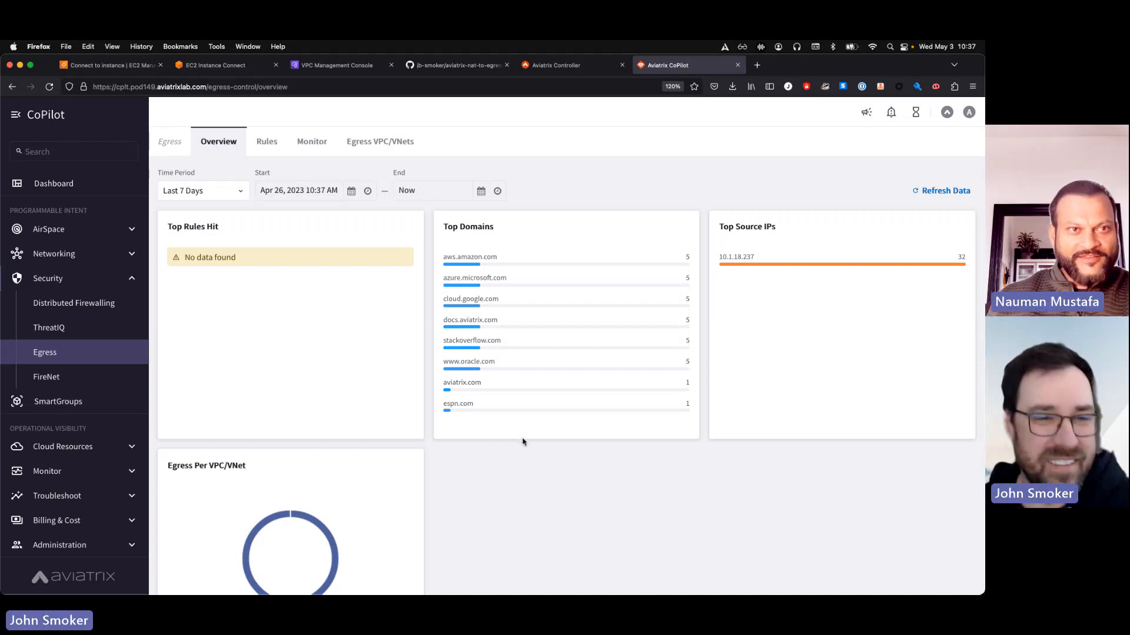
{"action": "key", "text": "ctrl+Up"}
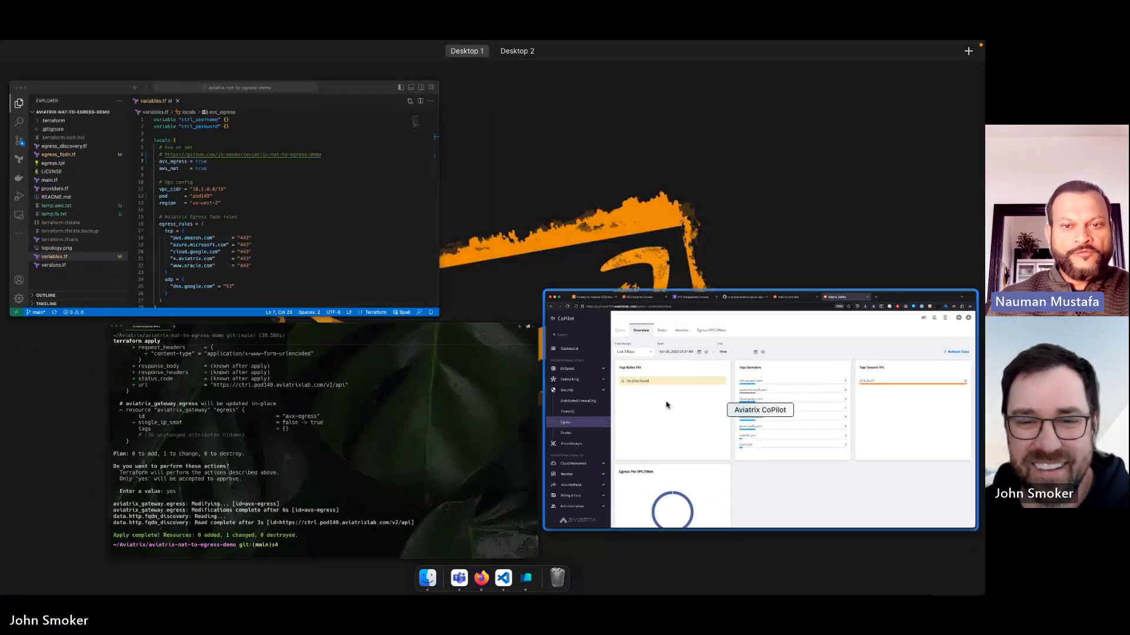
{"action": "left_click", "coordinate": [667, 405]}
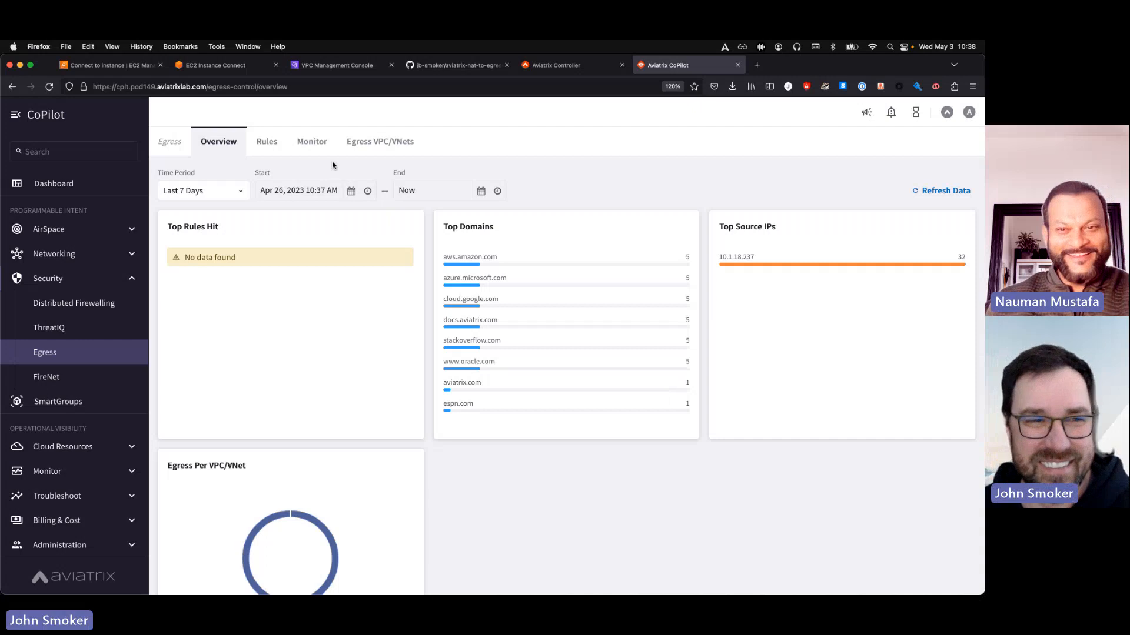
{"action": "left_click", "coordinate": [195, 66]}
{"action": "type", "text": "curl https://"}
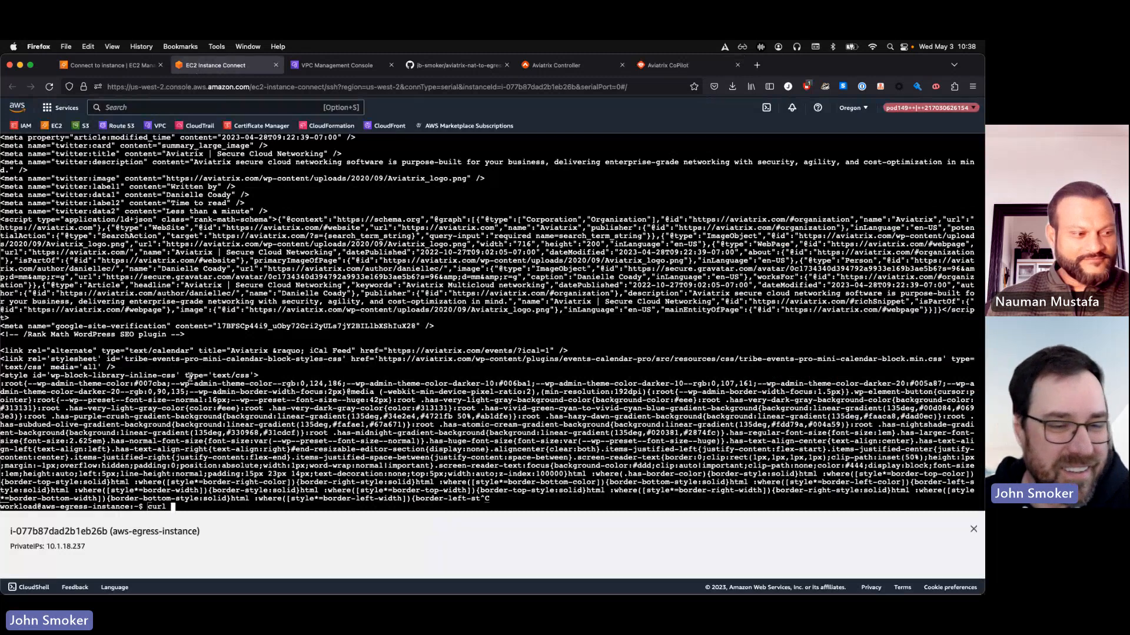
{"action": "type", "text": "cnn.com"}
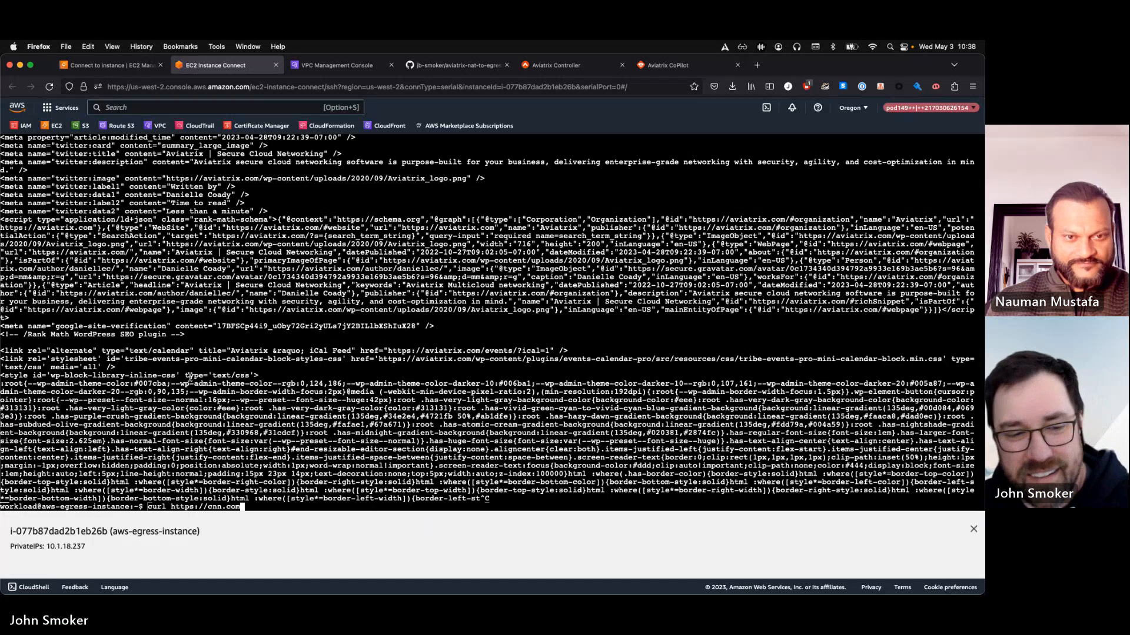
{"action": "key", "text": "Return"}
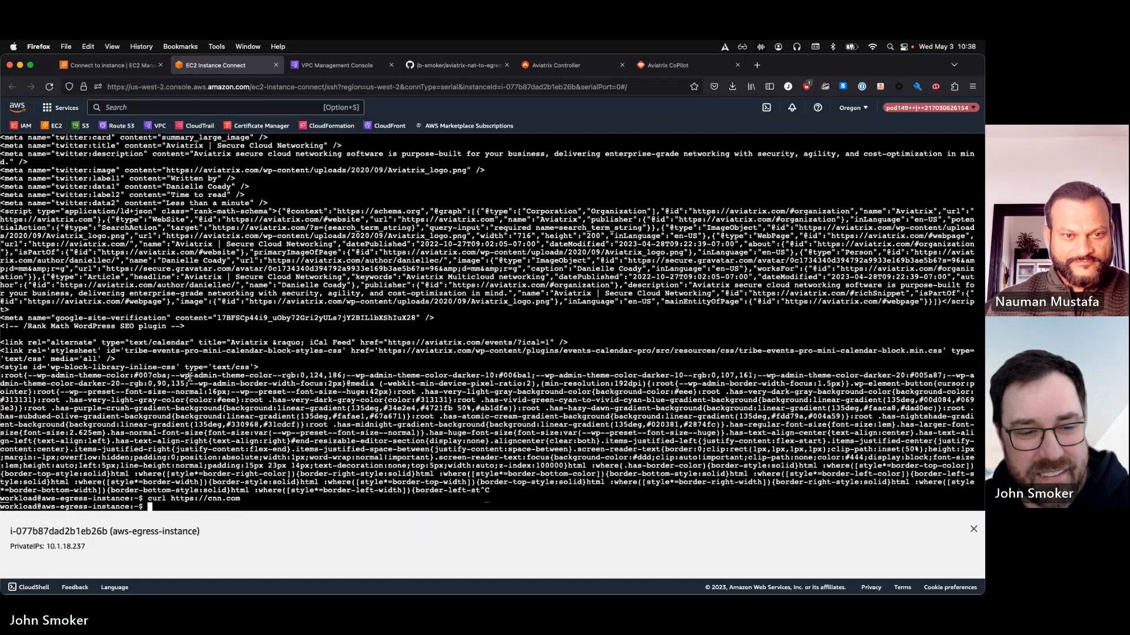
Go back to the CoPilot Egress overview and refresh its data to examine the domains accessed
{"action": "key", "text": "ctrl+Up"}
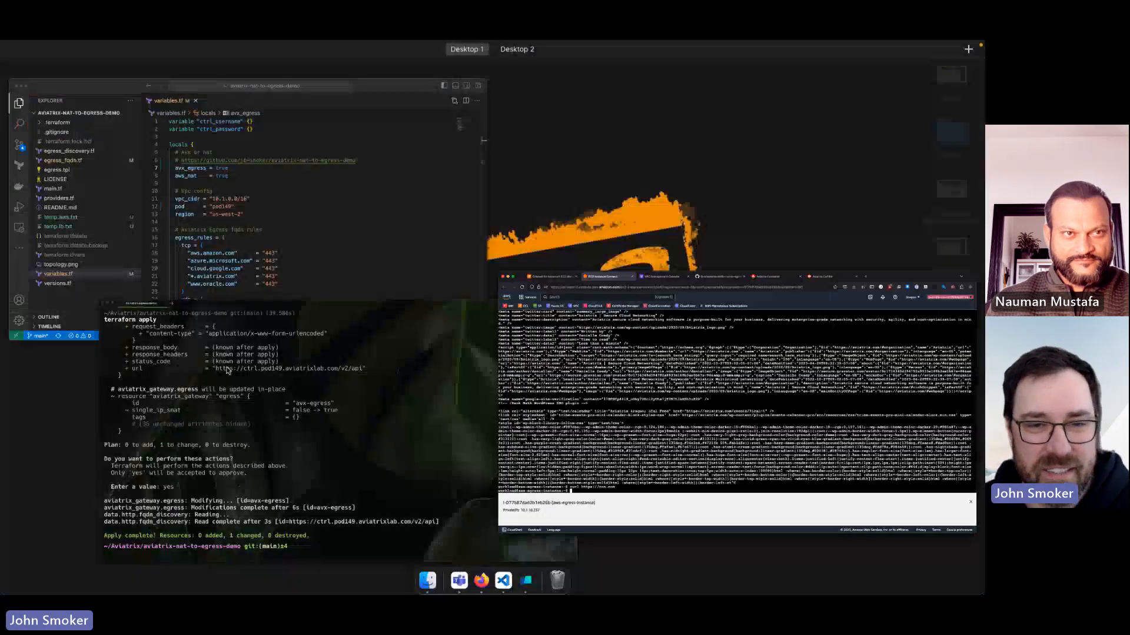
{"action": "left_click", "coordinate": [582, 344]}
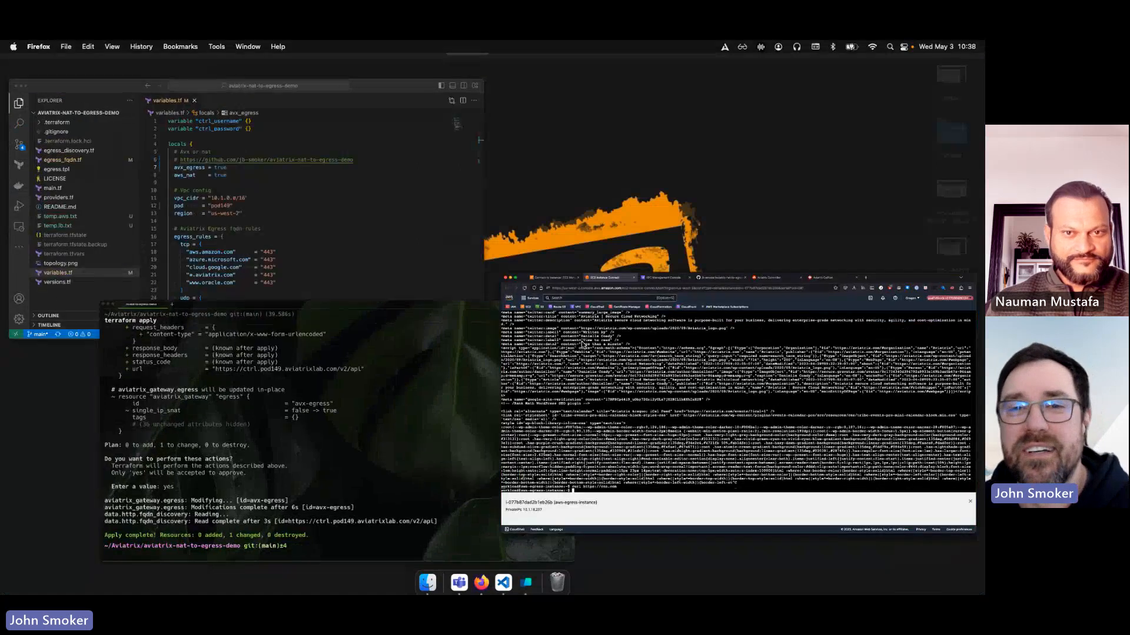
{"action": "left_click", "coordinate": [682, 66]}
{"action": "left_click", "coordinate": [916, 191]}
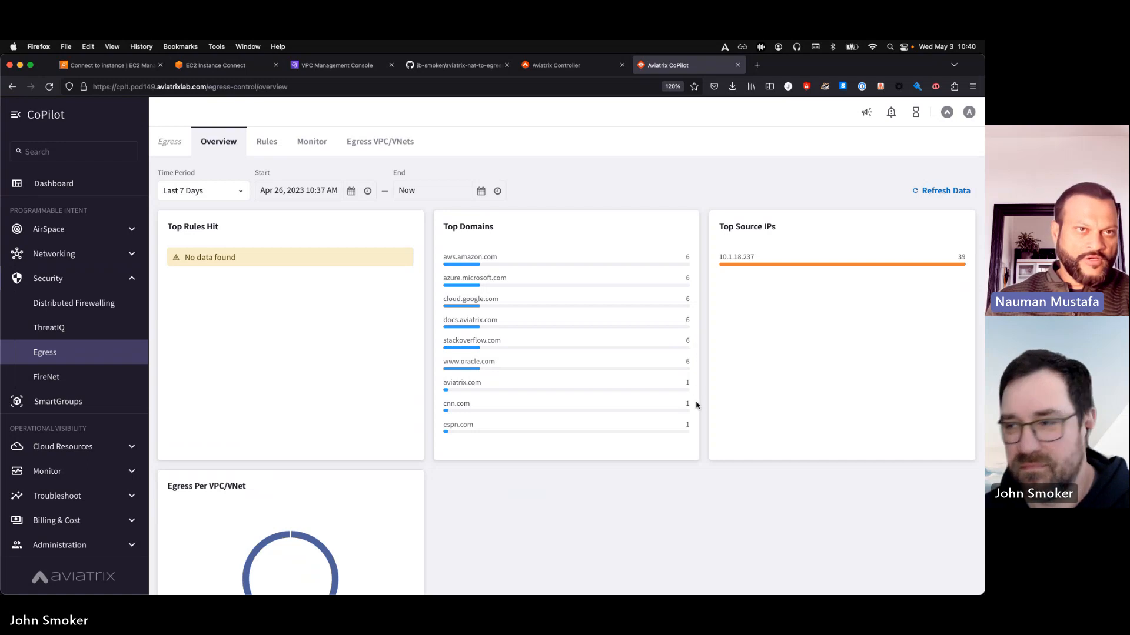
{"action": "key", "text": "ctrl+Up"}
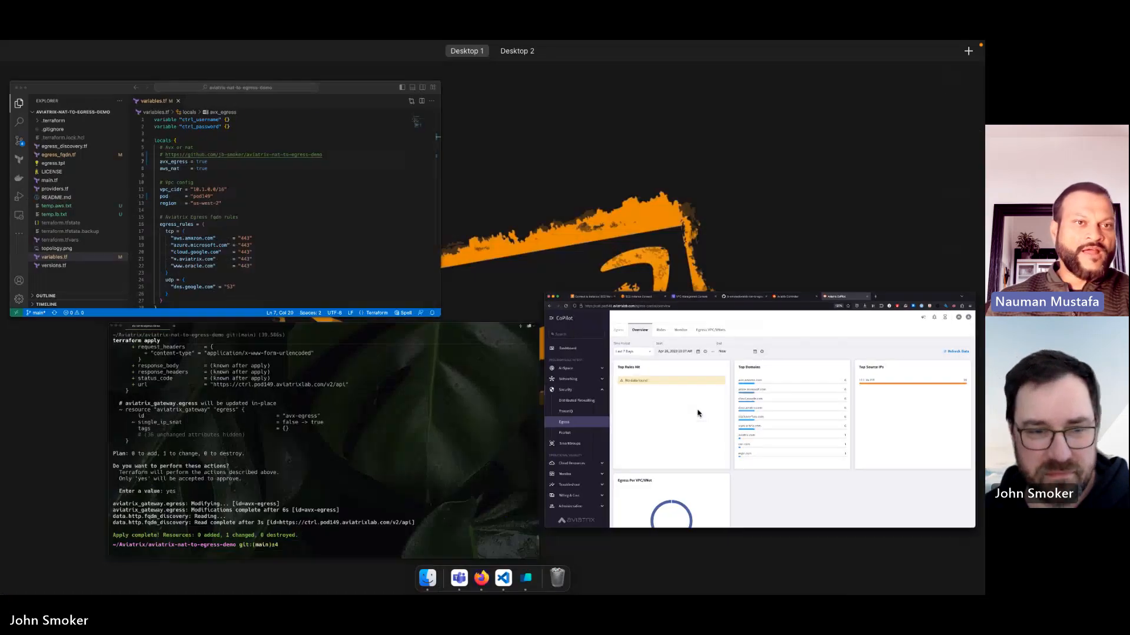
Switch to the code editor, set aws_nat to false in variables.tf and save the file
{"action": "left_click", "coordinate": [286, 189]}
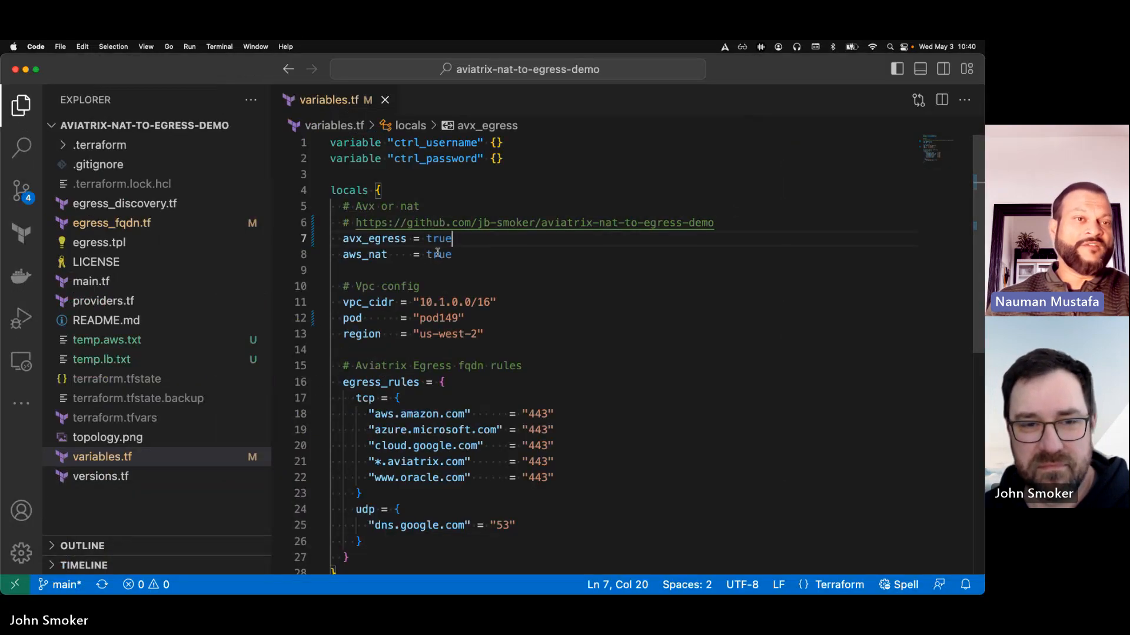
{"action": "double_click", "coordinate": [437, 253]}
{"action": "type", "text": "fals"}
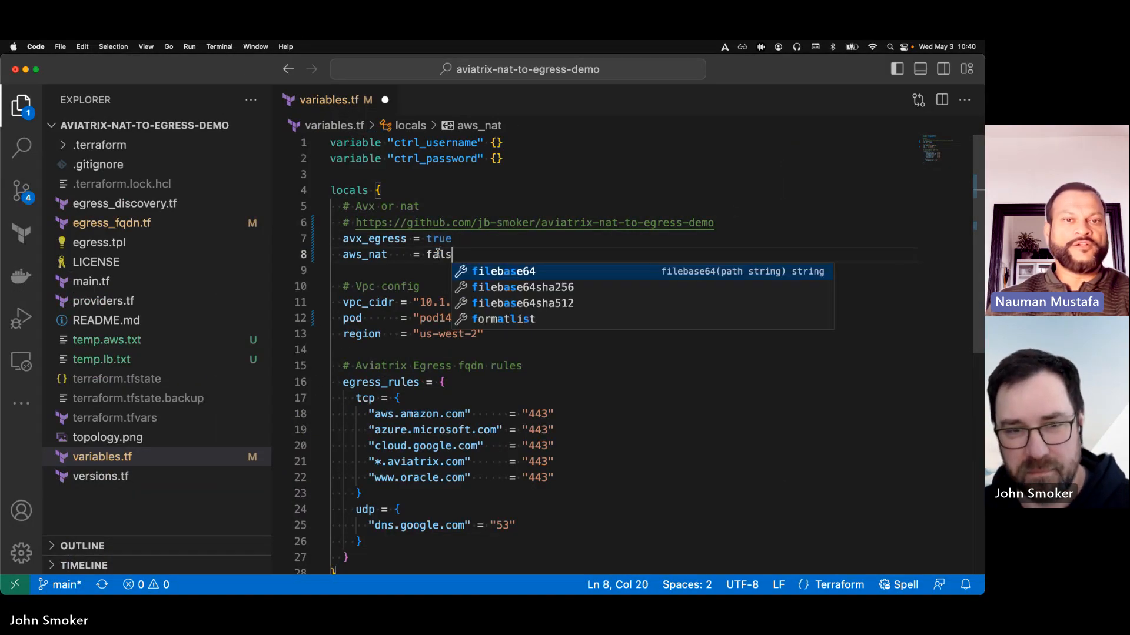
{"action": "type", "text": "e"}
{"action": "key", "text": "super+s"}
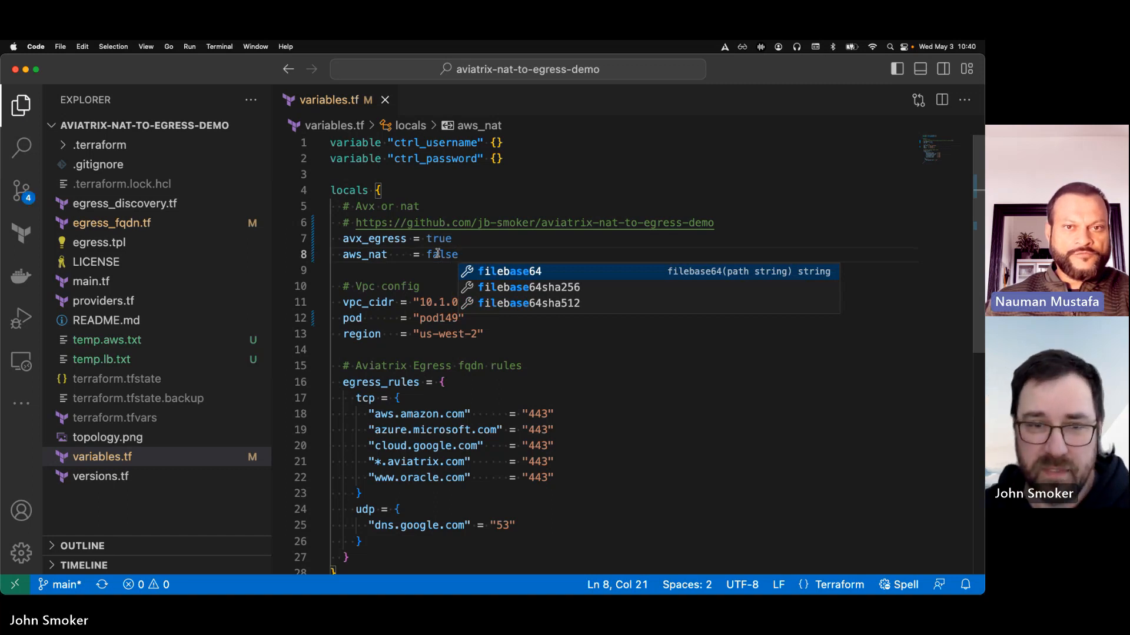
{"action": "left_click", "coordinate": [650, 368]}
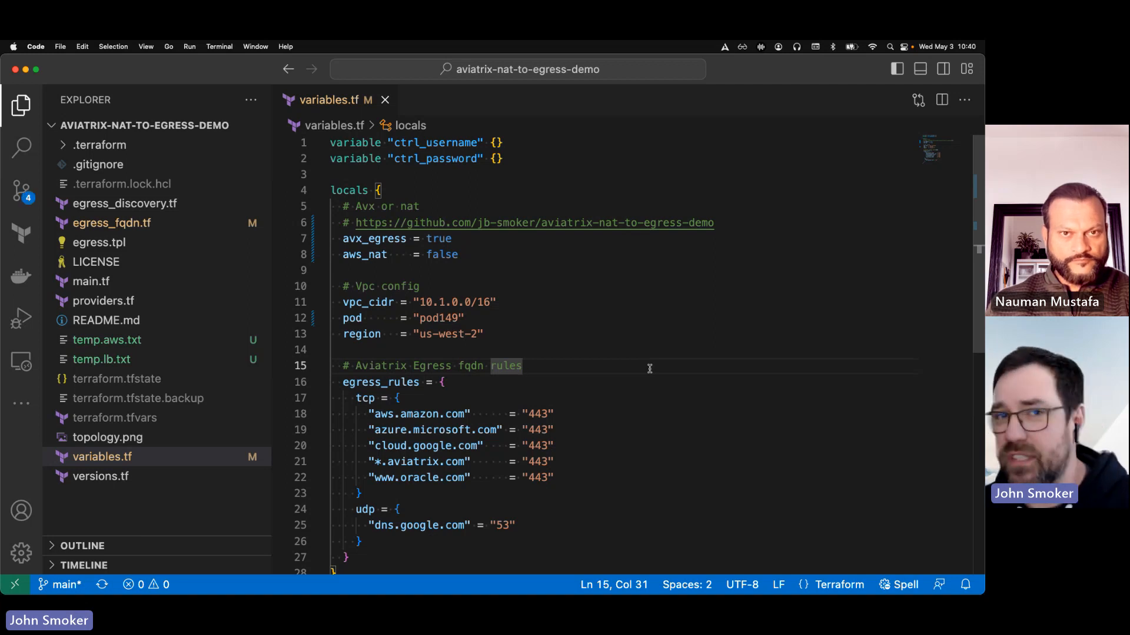
Switch to the Warp terminal and run terraform state rm 'module.vpc.aws_route.private_nat_gateway[0]' to drop the private NAT route from state
{"action": "key", "text": "ctrl+Up"}
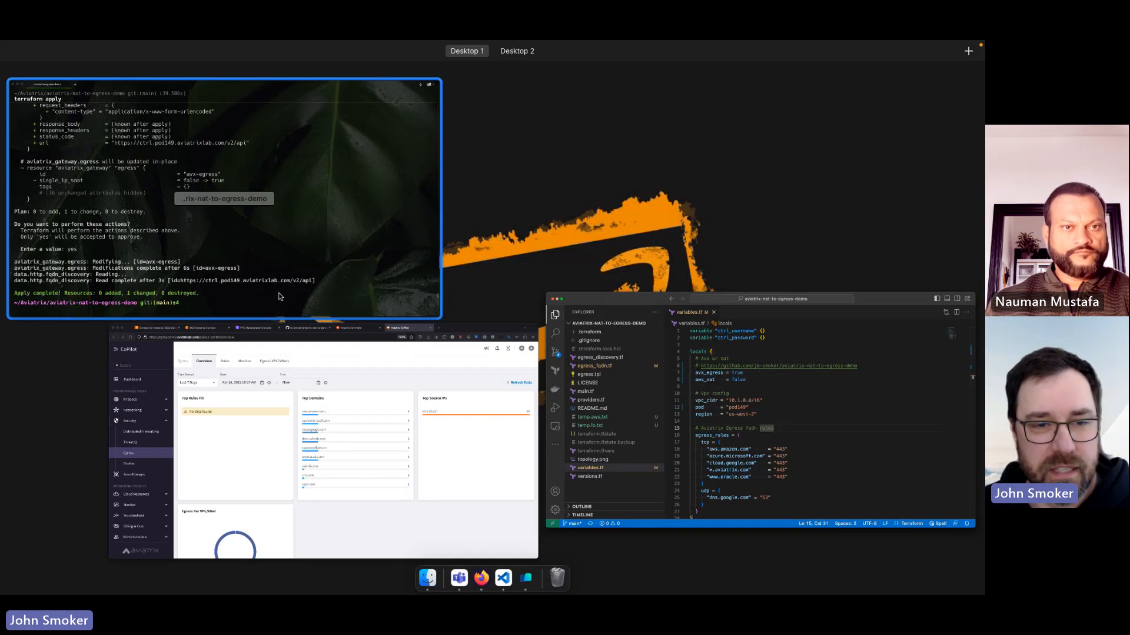
{"action": "left_click", "coordinate": [280, 297]}
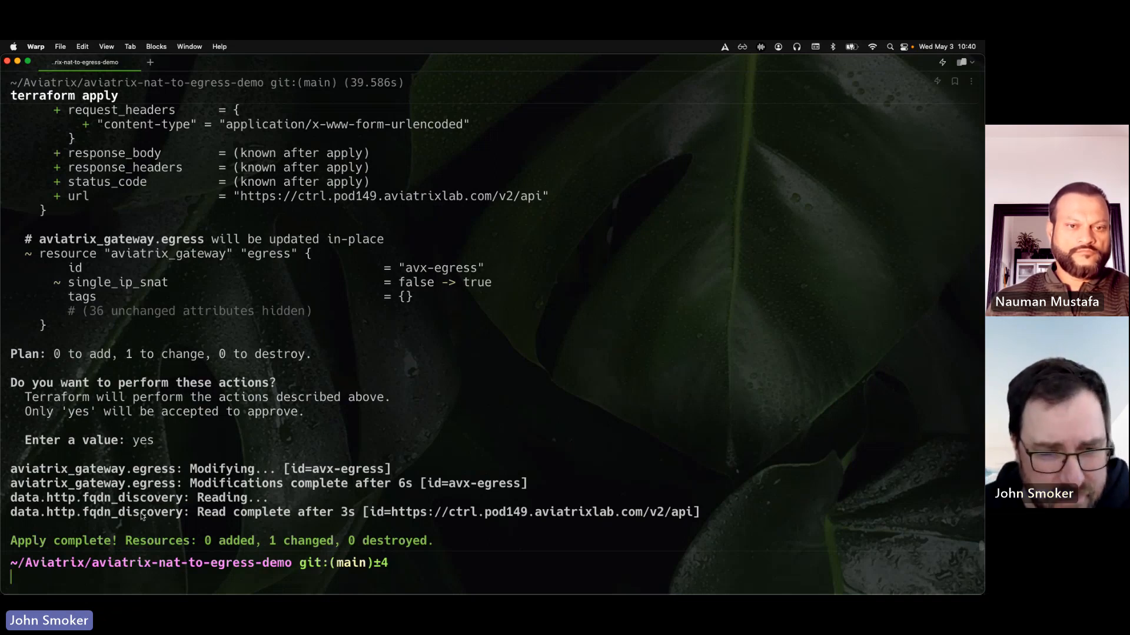
{"action": "type", "text": "te"}
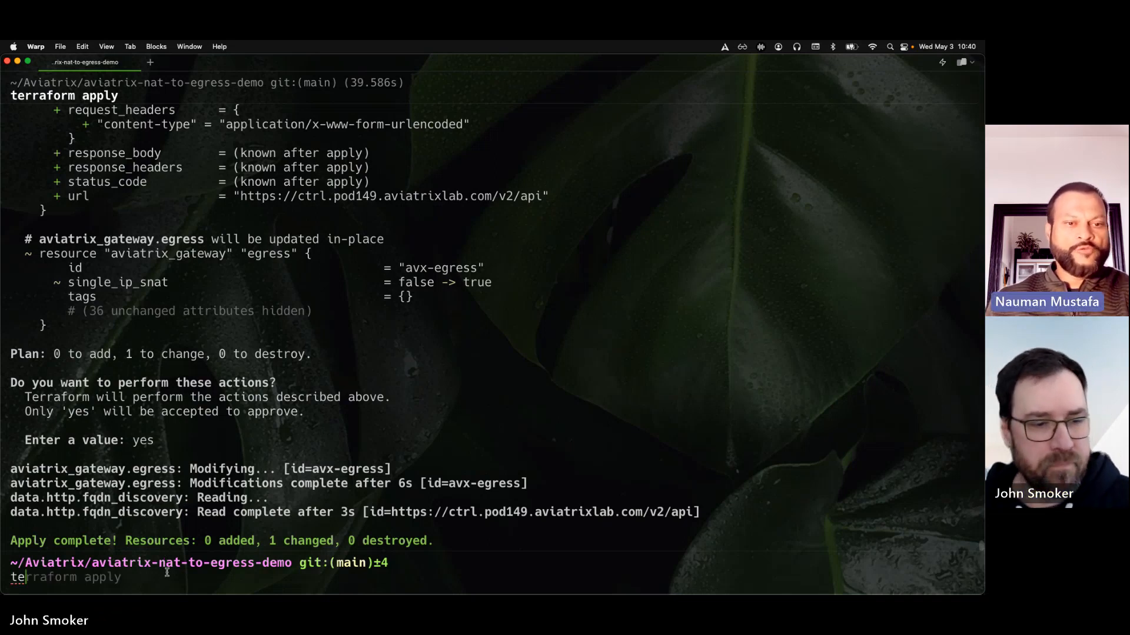
{"action": "type", "text": "rraform s"}
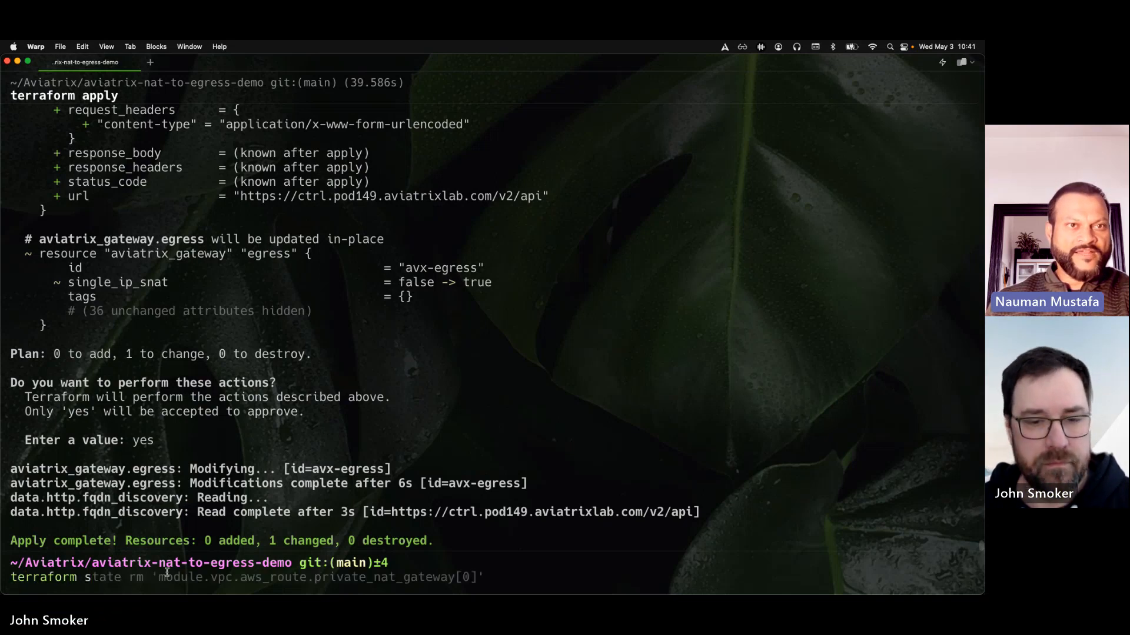
{"action": "key", "text": "Right"}
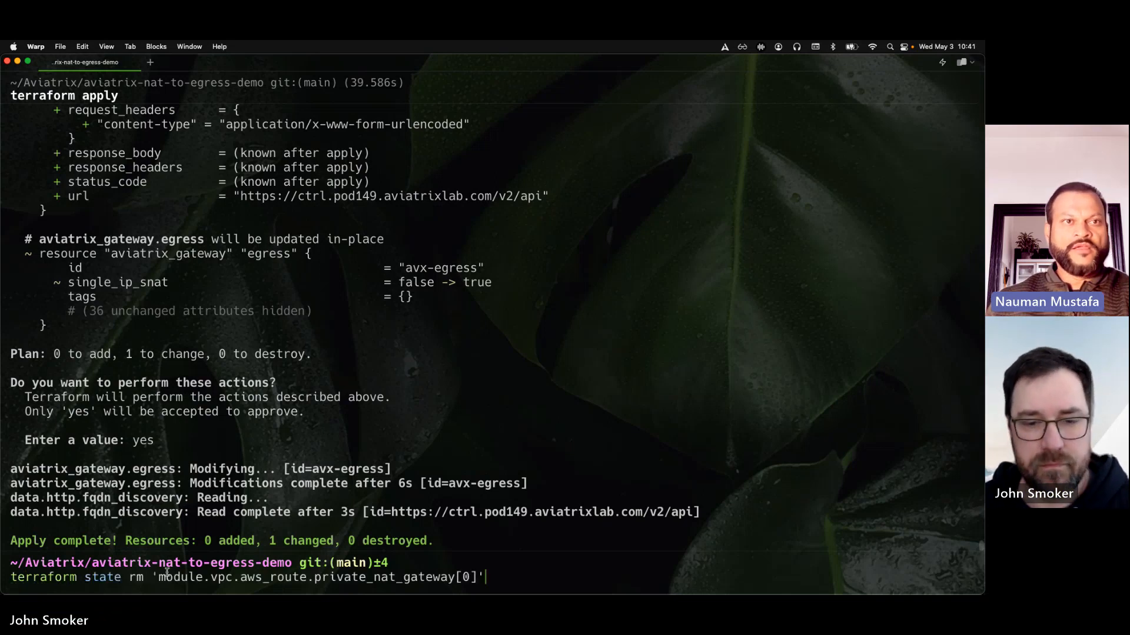
{"action": "key", "text": "Return"}
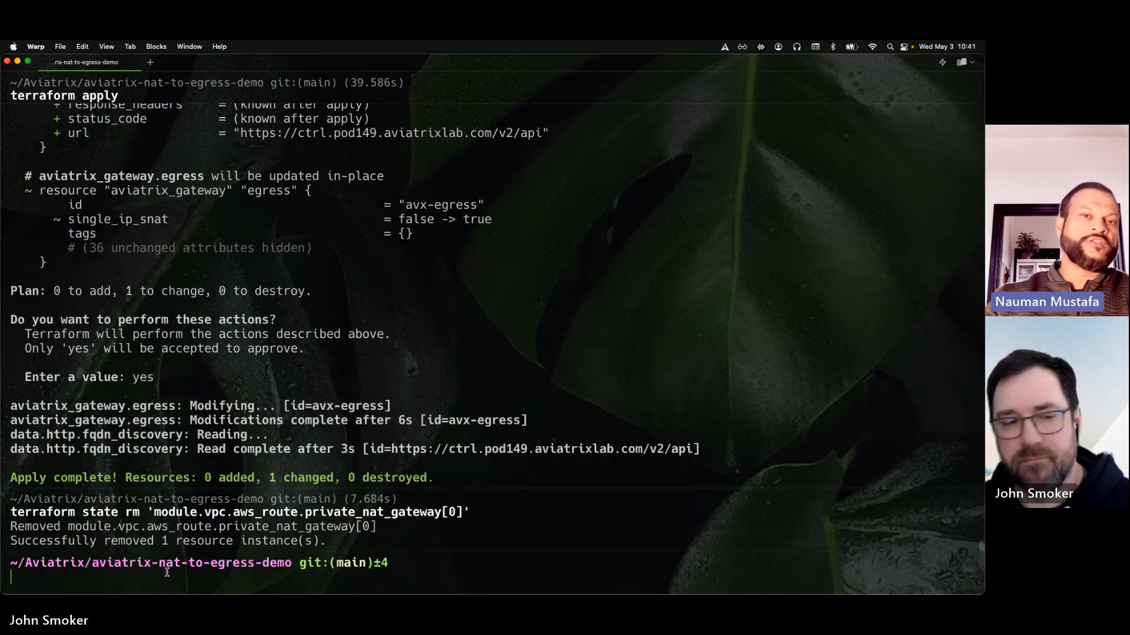
Run terraform apply, review the planned removal of the NAT gateway and its elastic IP, and approve it with yes
{"action": "type", "text": "terraform apply"}
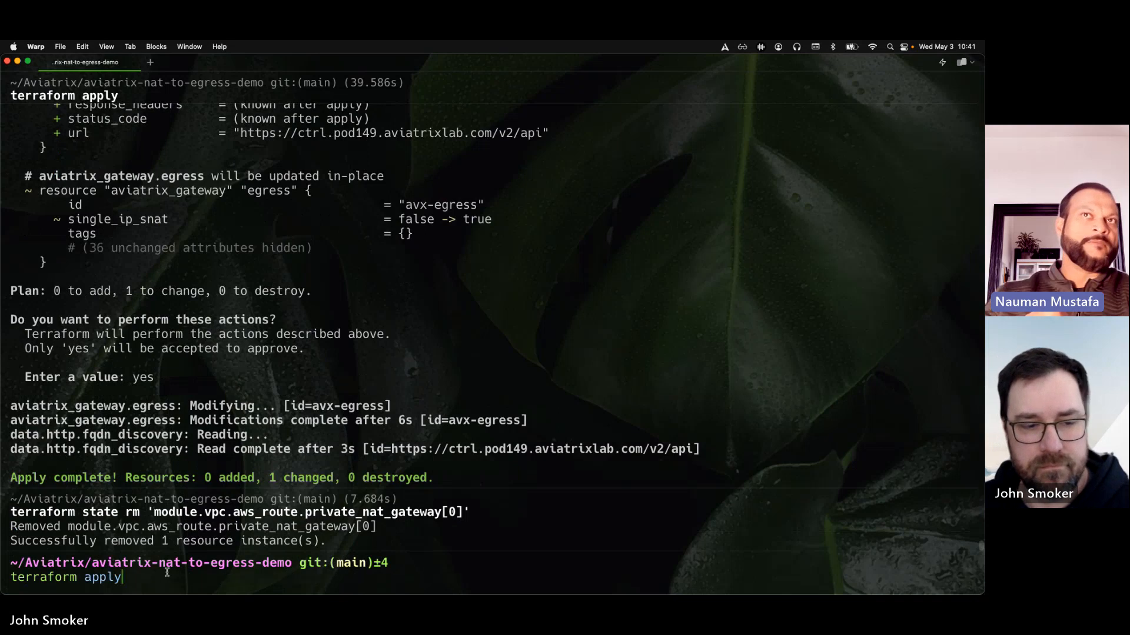
{"action": "key", "text": "Return"}
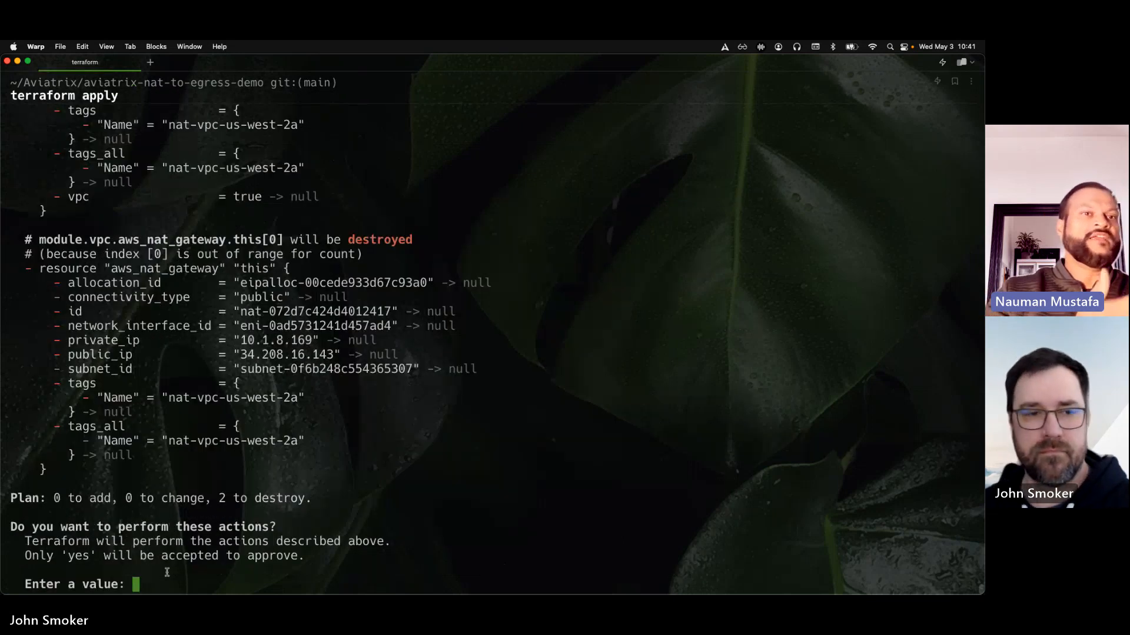
{"action": "scroll", "coordinate": [245, 397], "scroll_direction": "up", "scroll_amount": 5}
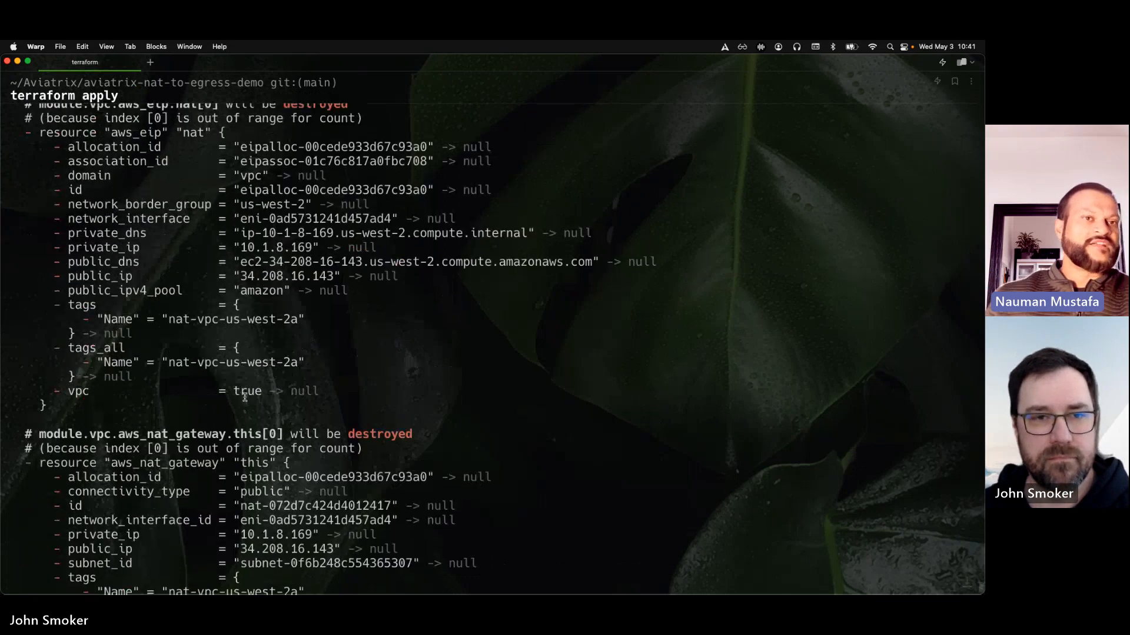
{"action": "scroll", "coordinate": [245, 397], "scroll_direction": "down", "scroll_amount": 5}
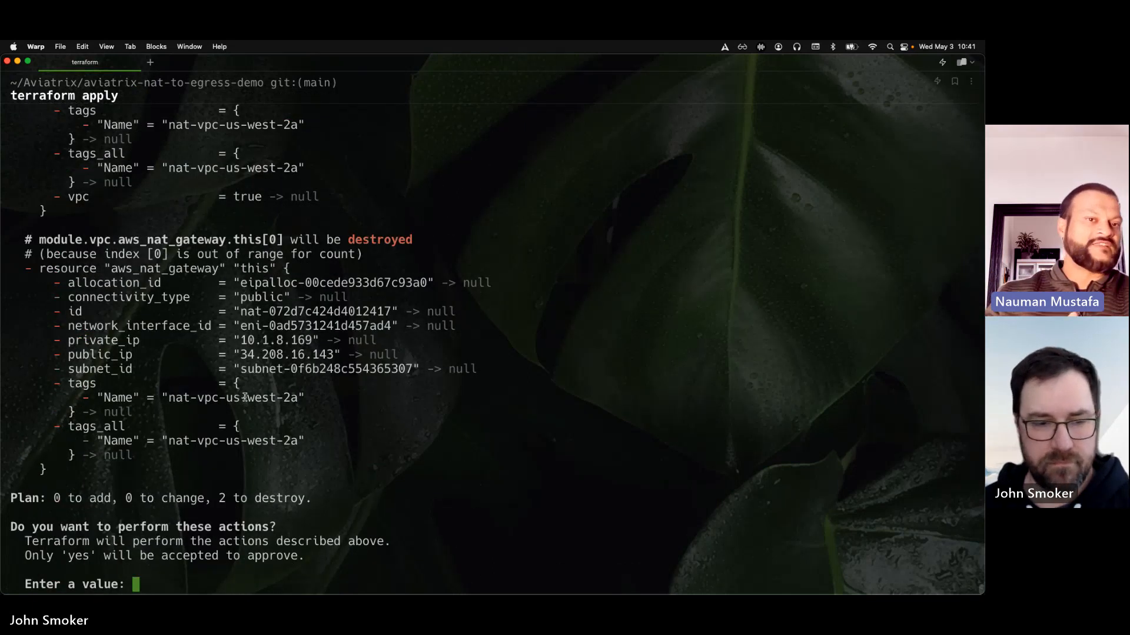
{"action": "type", "text": "yes"}
{"action": "key", "text": "Return"}
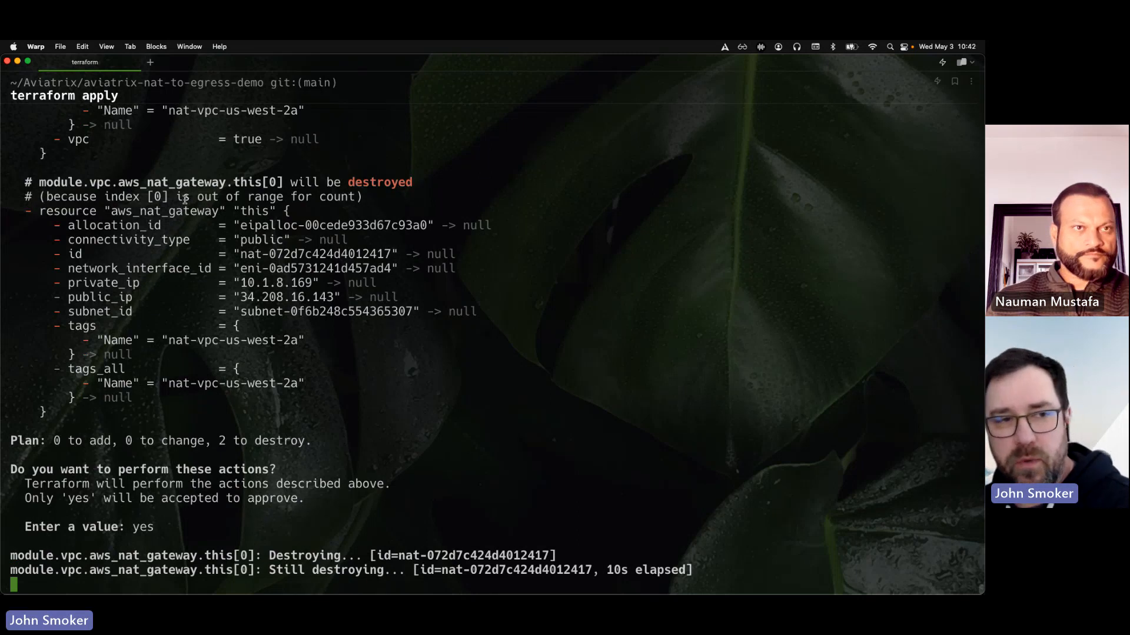
Examine the apply output for the aws_eip and aws_nat_gateway resources marked for destruction while the apply runs
{"action": "scroll", "coordinate": [251, 292], "scroll_direction": "up", "scroll_amount": 5}
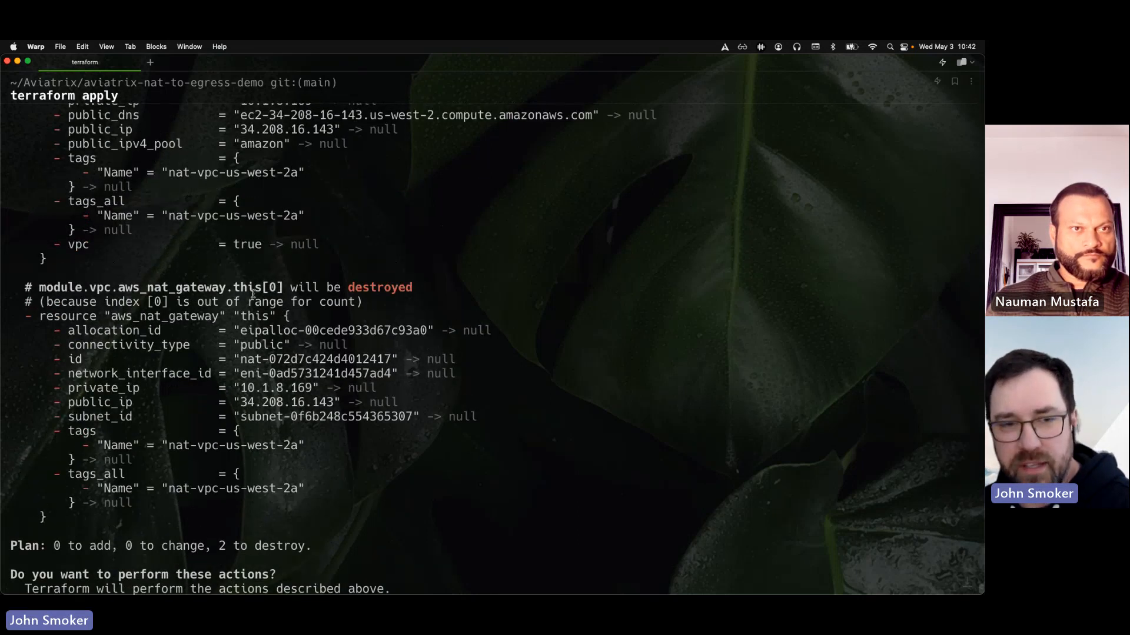
{"action": "scroll", "coordinate": [251, 292], "scroll_direction": "up", "scroll_amount": 8}
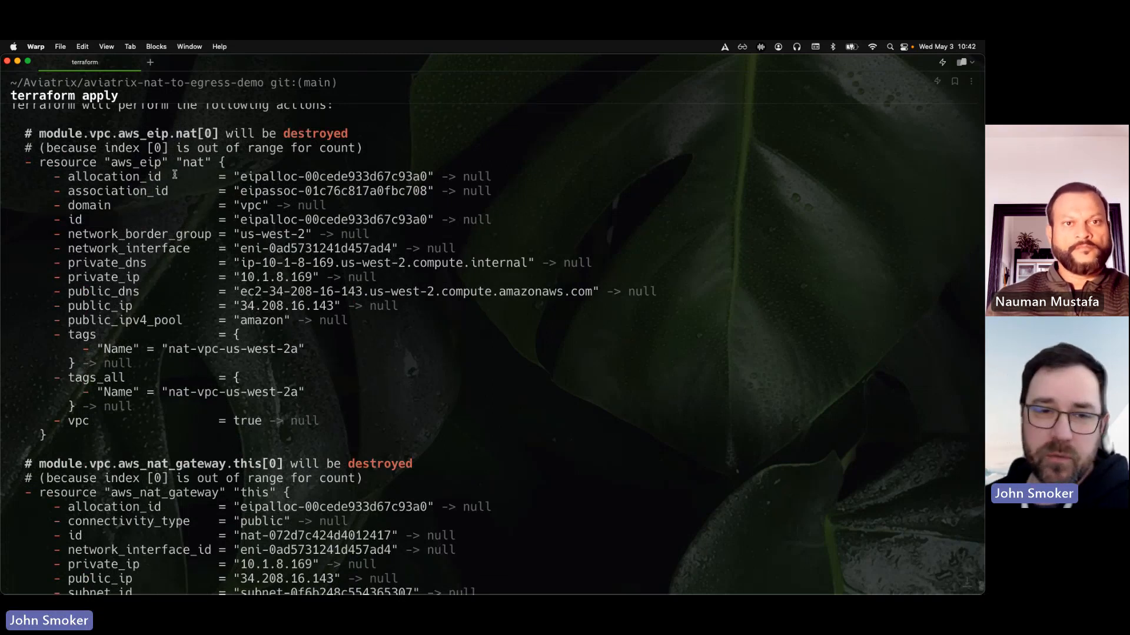
{"action": "scroll", "coordinate": [175, 175], "scroll_direction": "down", "scroll_amount": 8}
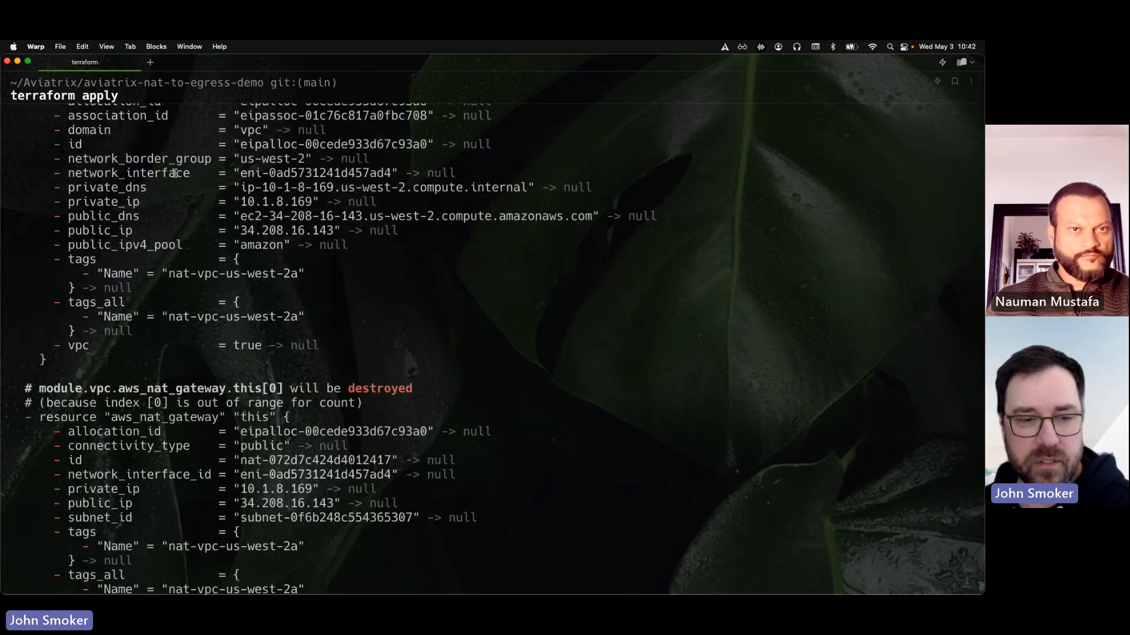
{"action": "scroll", "coordinate": [175, 175], "scroll_direction": "down", "scroll_amount": 4}
{"action": "scroll", "coordinate": [175, 174], "scroll_direction": "up", "scroll_amount": 15}
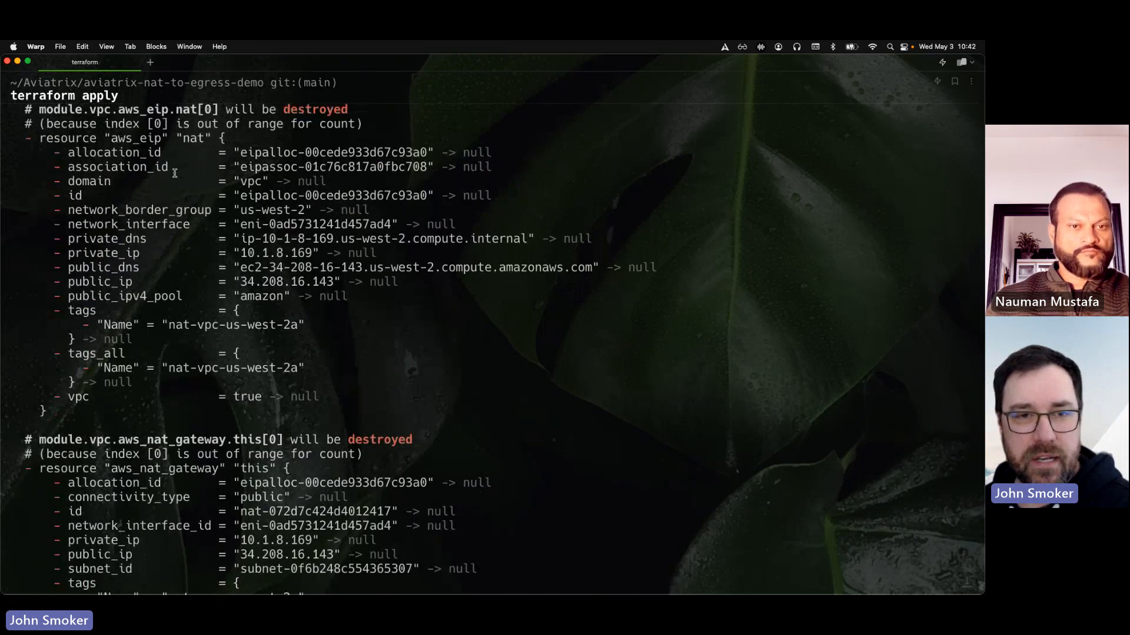
{"action": "scroll", "coordinate": [175, 172], "scroll_direction": "up", "scroll_amount": 15}
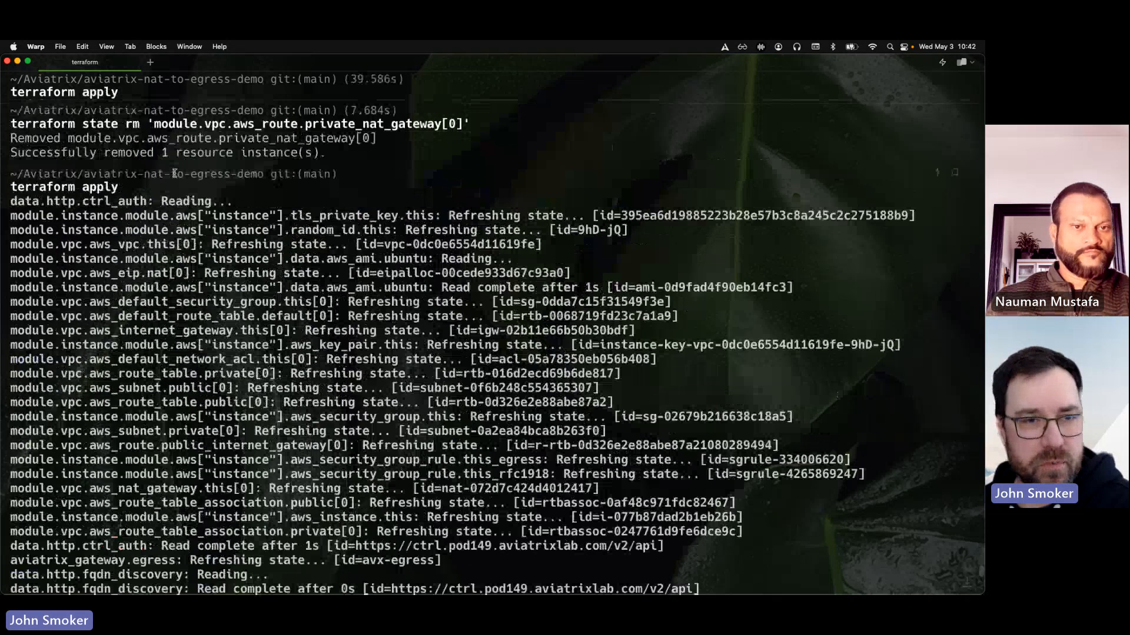
{"action": "scroll", "coordinate": [175, 172], "scroll_direction": "up", "scroll_amount": 1}
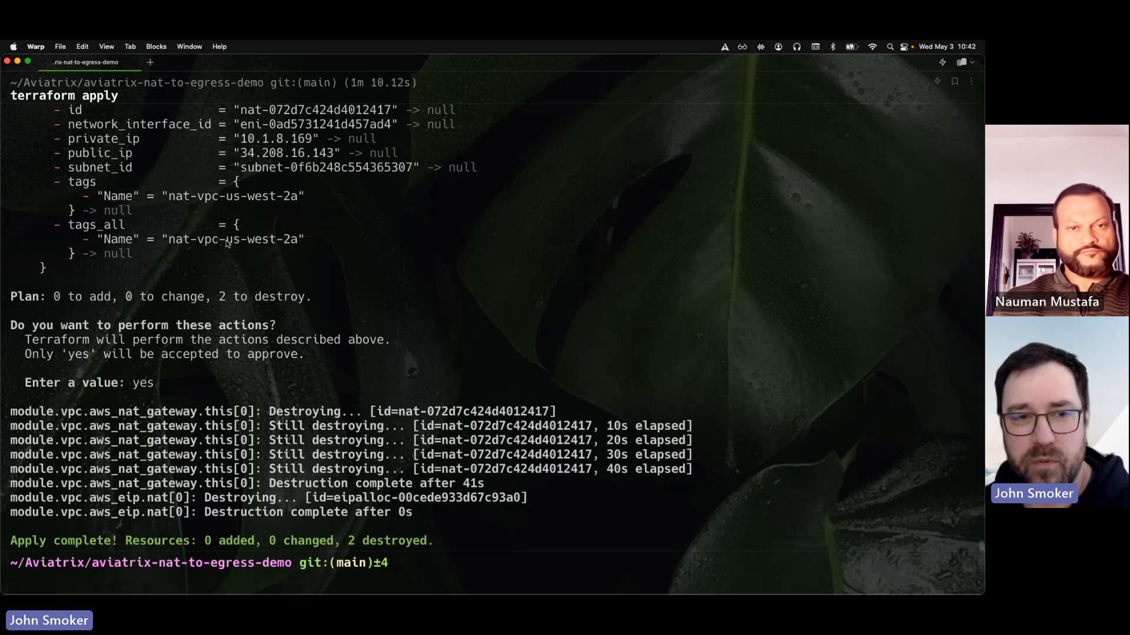
{"action": "key", "text": "ctrl+Up"}
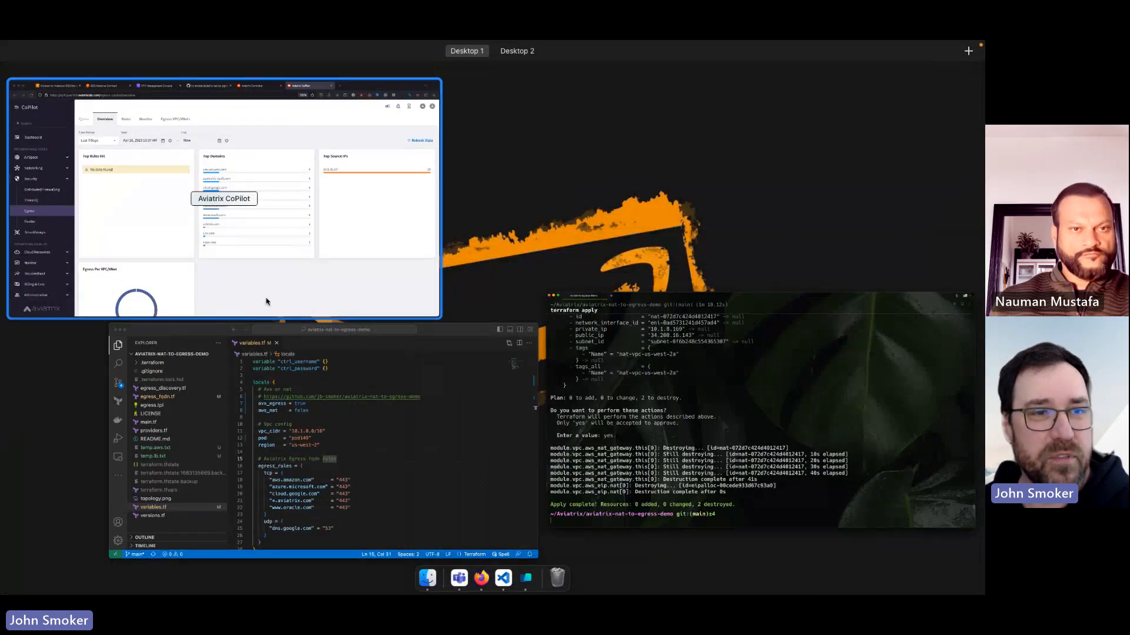
{"action": "left_click", "coordinate": [265, 300]}
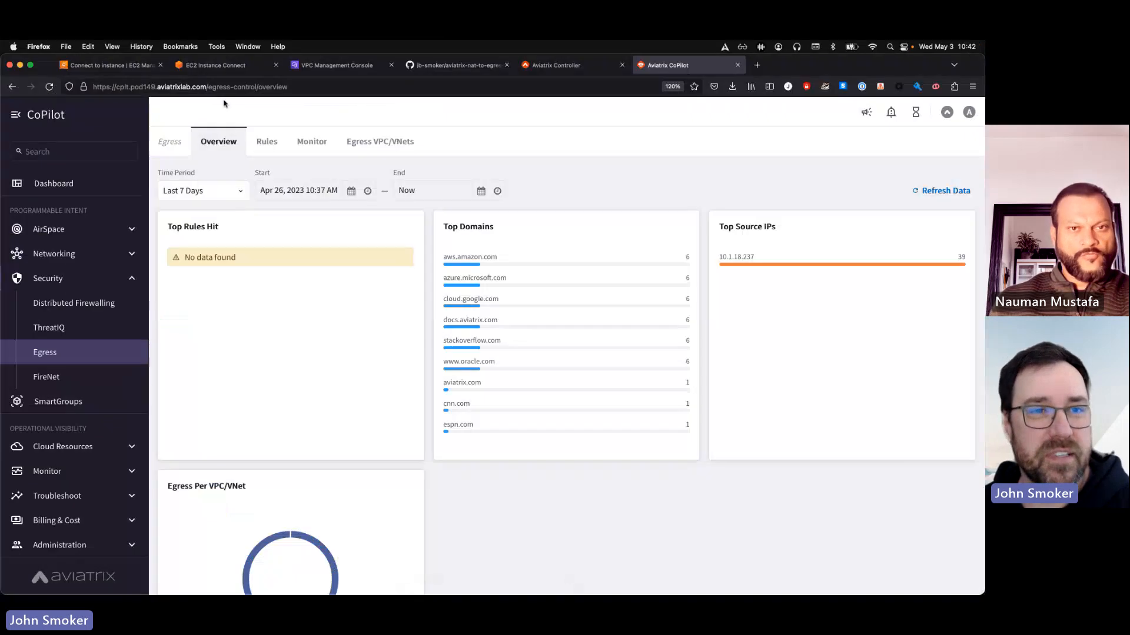
{"action": "left_click", "coordinate": [218, 67]}
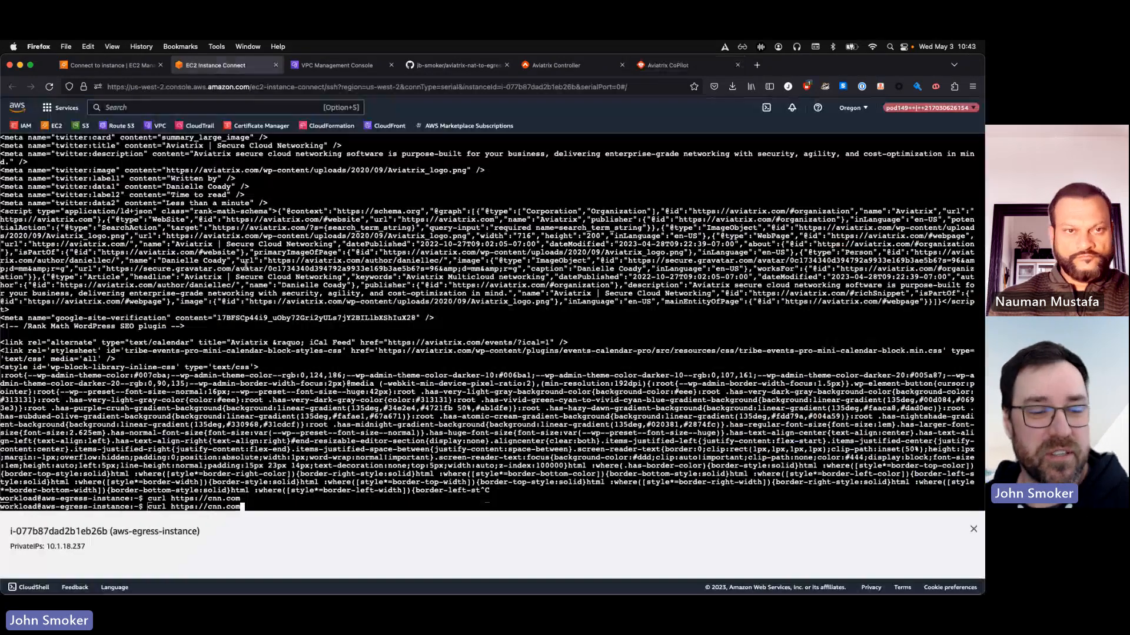
{"action": "key", "text": "Up"}
{"action": "key", "text": "Up"}
{"action": "key", "text": "Return"}
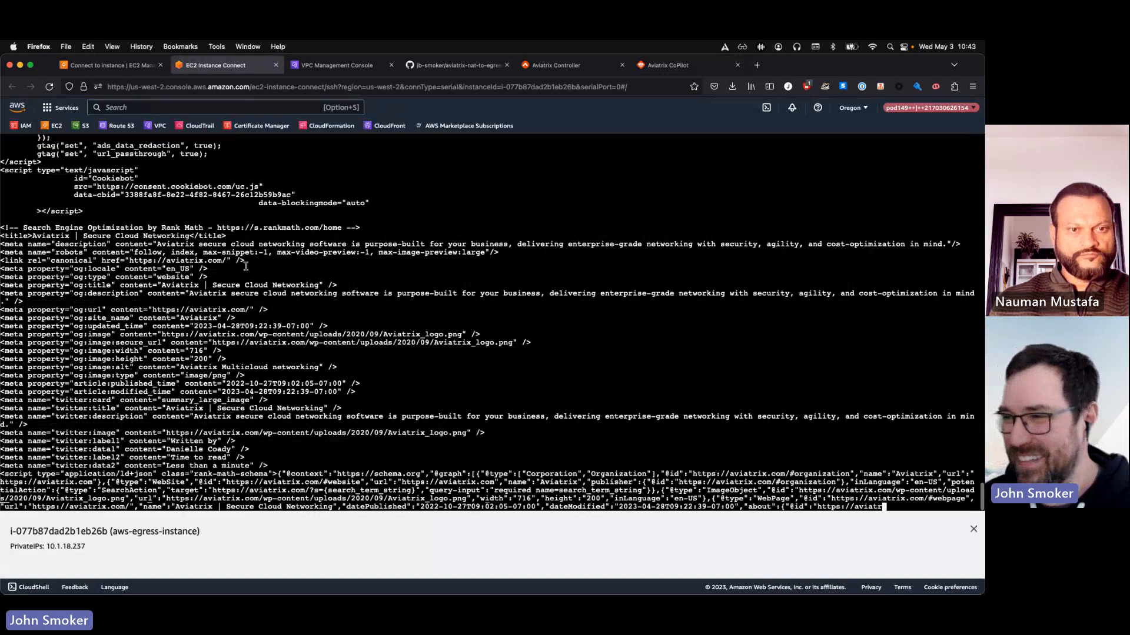
{"action": "key", "text": "ctrl+c"}
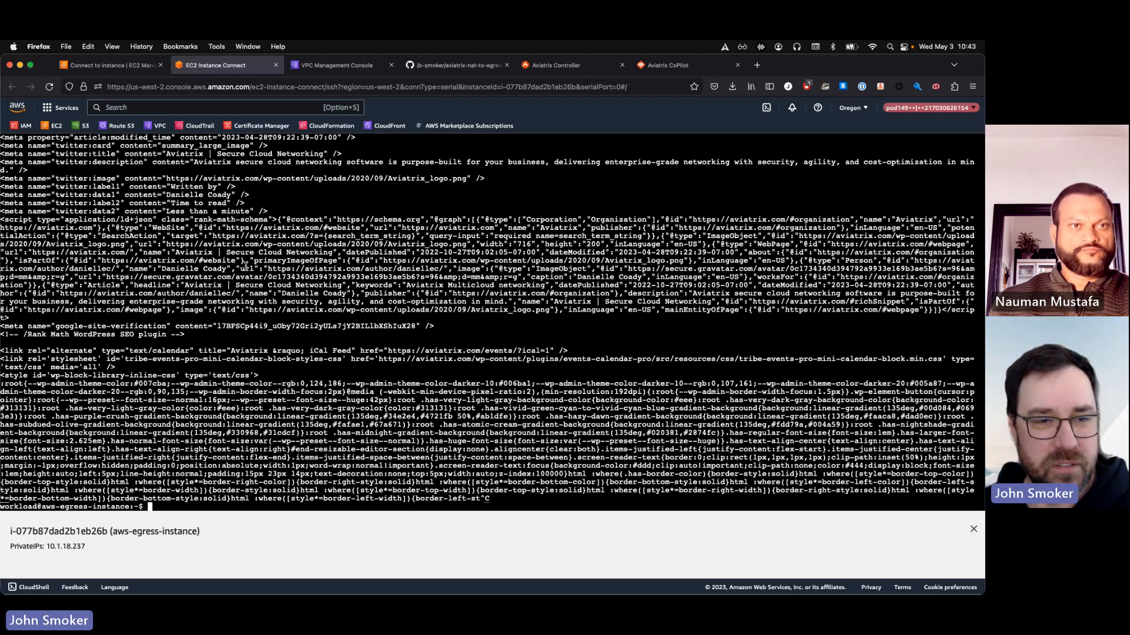
Open the Aviatrix Controller's Egress Control page in Firefox, reload it and stop FQDN discovery on the avx-egress gateway
{"action": "key", "text": "ctrl+Up"}
{"action": "left_click", "coordinate": [328, 254]}
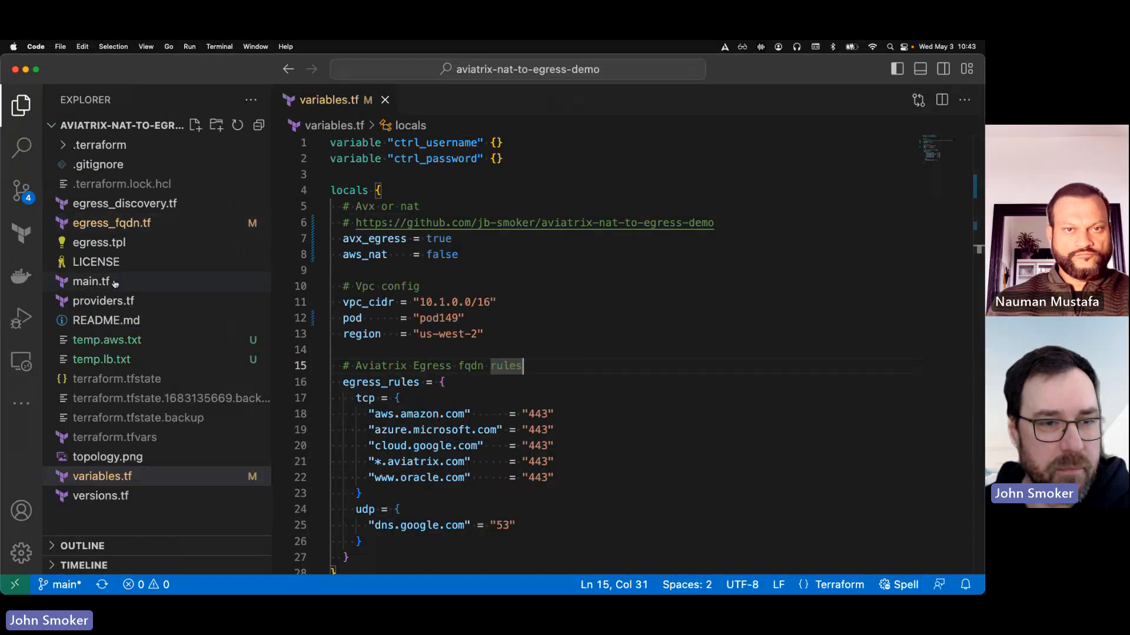
{"action": "key", "text": "ctrl+Up"}
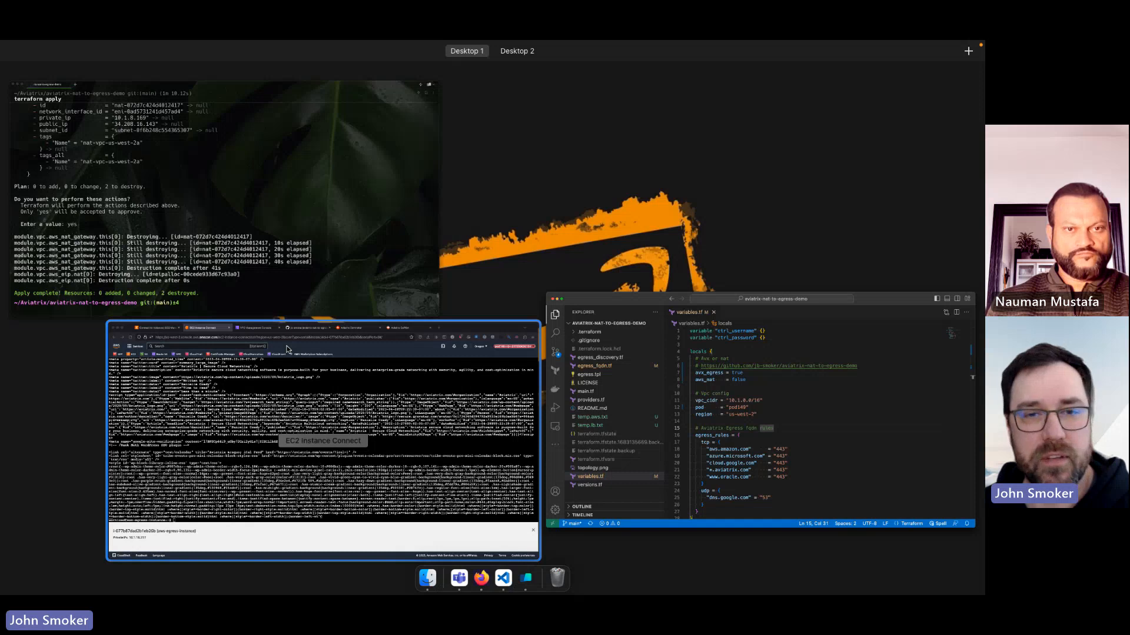
{"action": "left_click", "coordinate": [288, 350]}
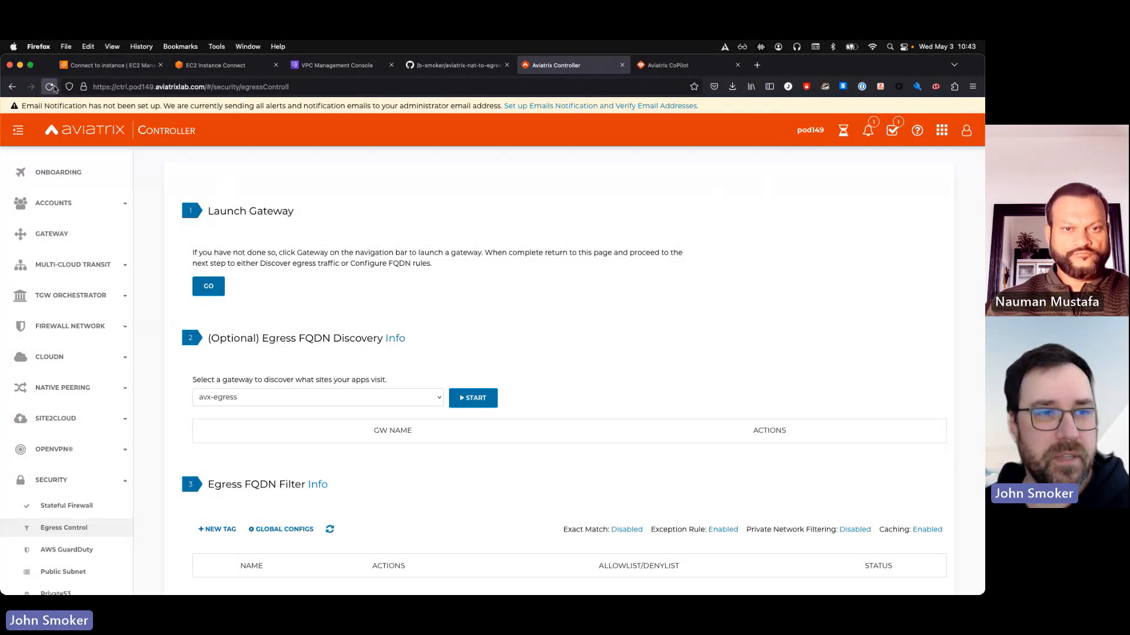
{"action": "left_click", "coordinate": [50, 87]}
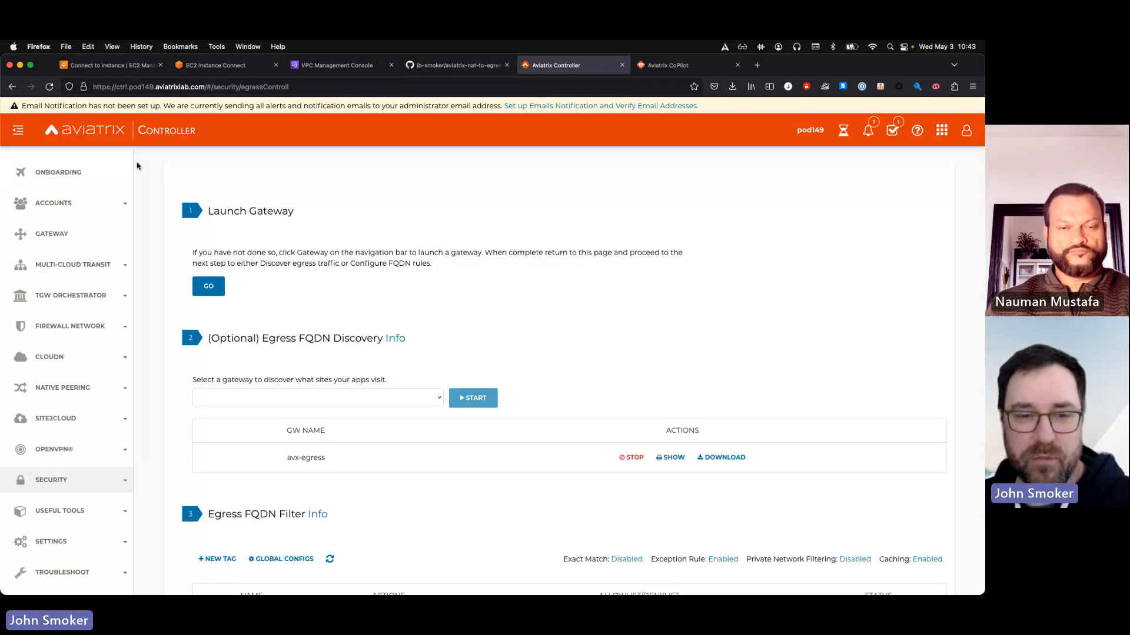
{"action": "left_click", "coordinate": [638, 462]}
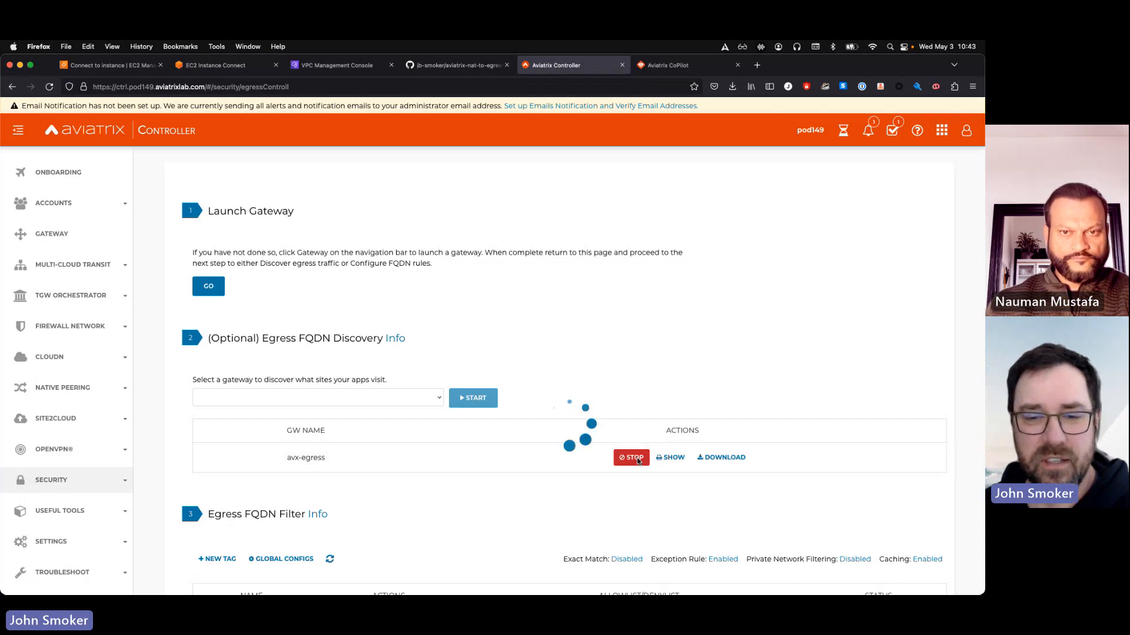
Switch to the code editor, open egress_discovery.tf and comment out its entire contents
{"action": "key", "text": "ctrl+Up"}
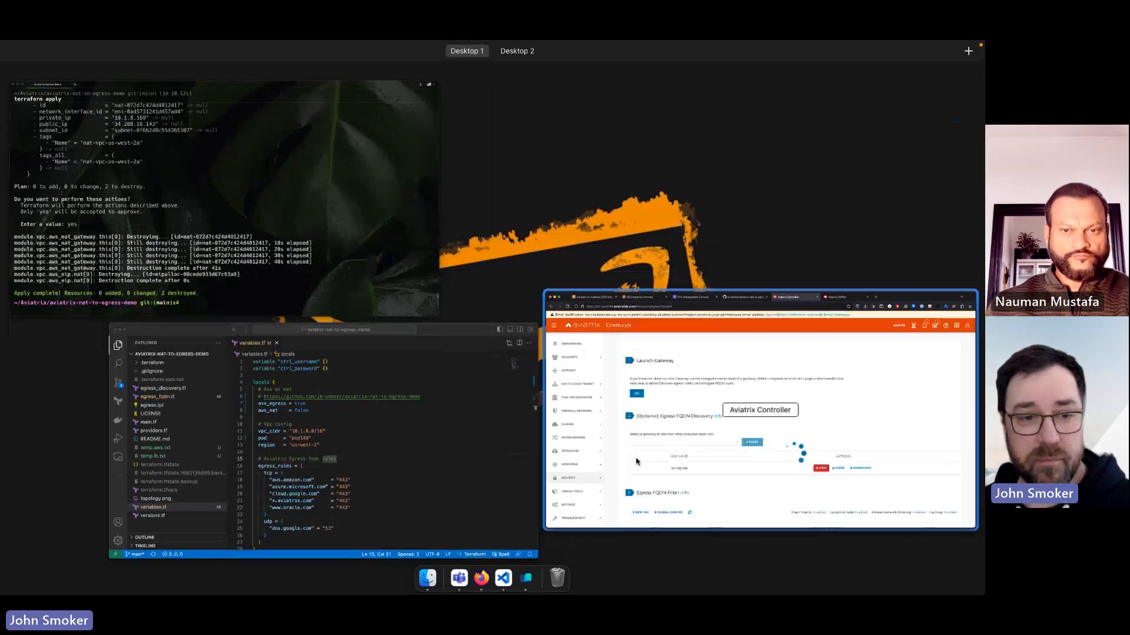
{"action": "left_click", "coordinate": [434, 514]}
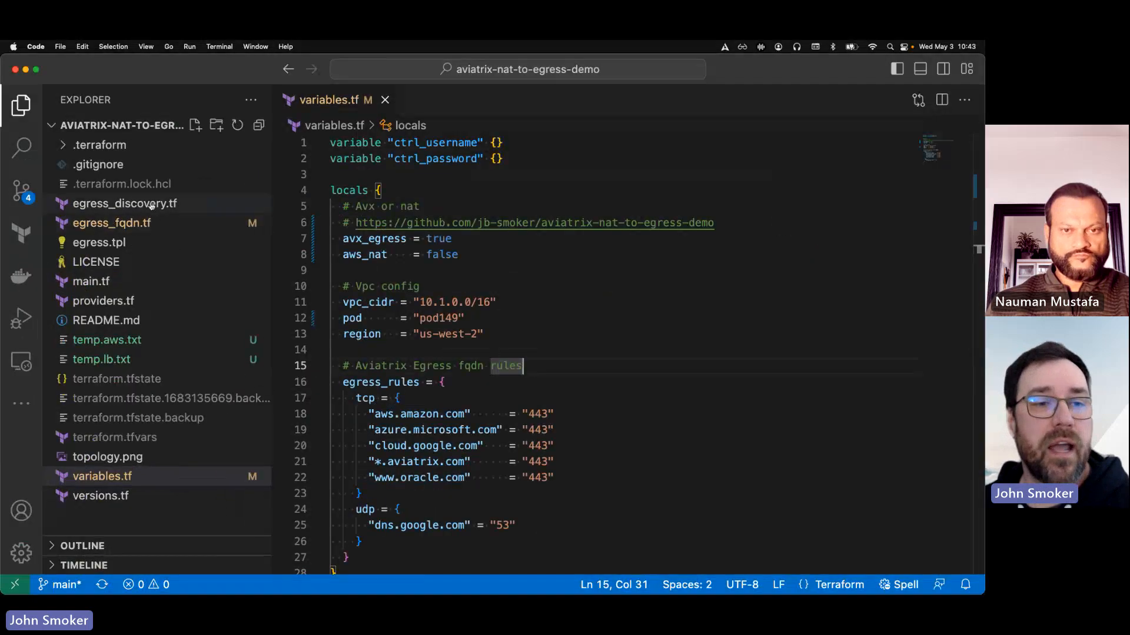
{"action": "left_click", "coordinate": [154, 205]}
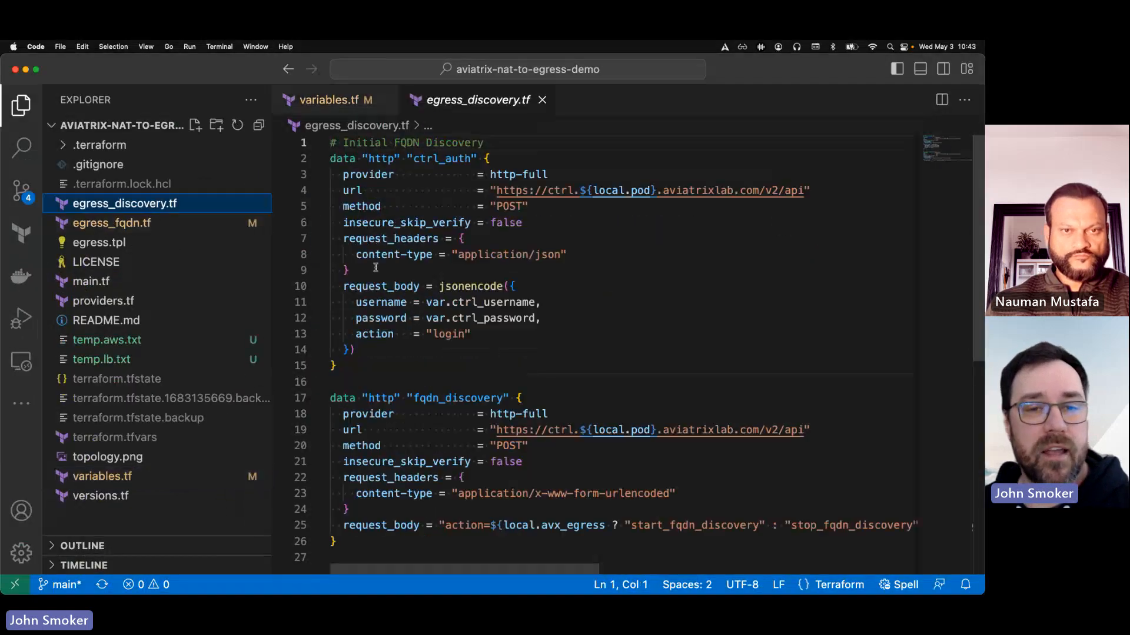
{"action": "left_click", "coordinate": [378, 349]}
{"action": "key", "text": "super+a"}
{"action": "key", "text": "super+slash"}
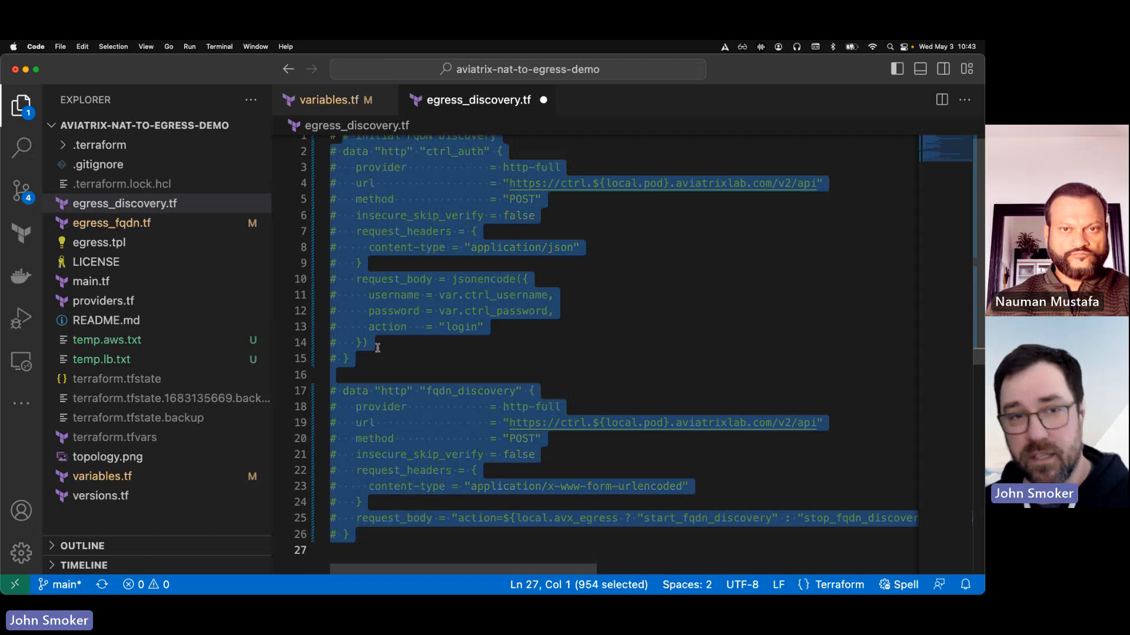
Save egress_discovery.tf, open egress_fqdn.tf and uncomment its entire contents
{"action": "key", "text": "super+s"}
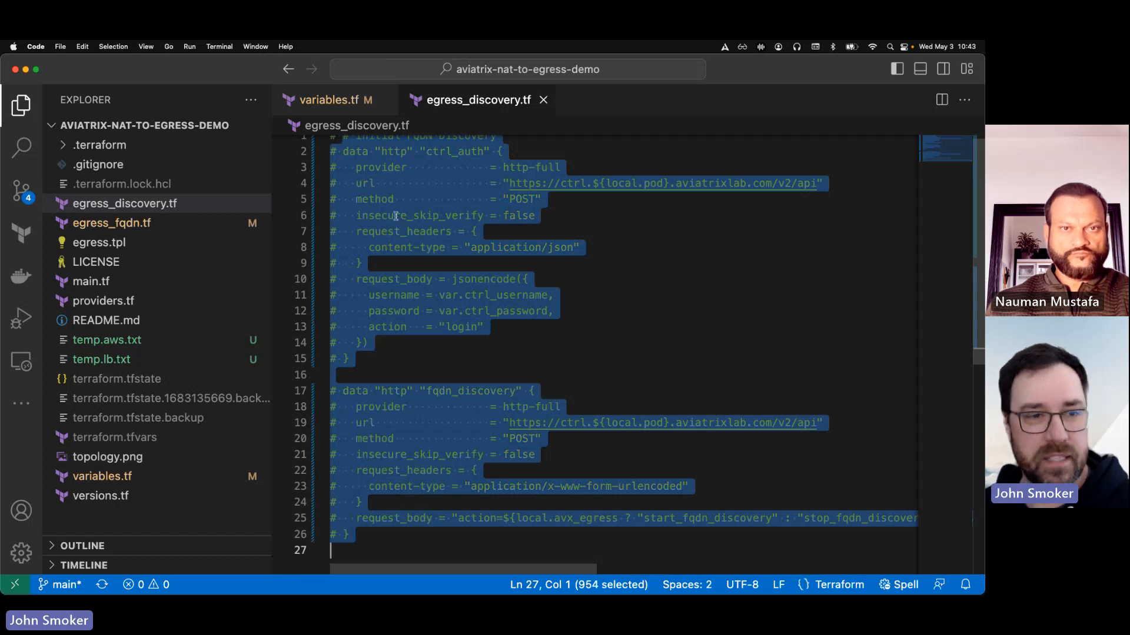
{"action": "left_click", "coordinate": [124, 228]}
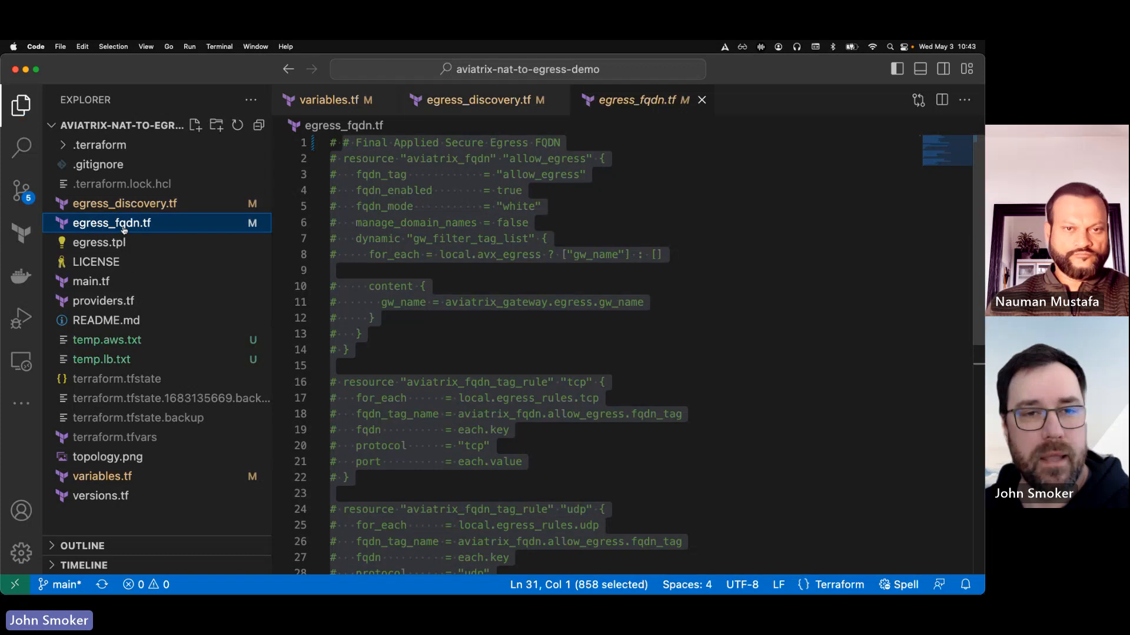
{"action": "left_click", "coordinate": [362, 264]}
{"action": "key", "text": "super+a"}
{"action": "key", "text": "super+slash"}
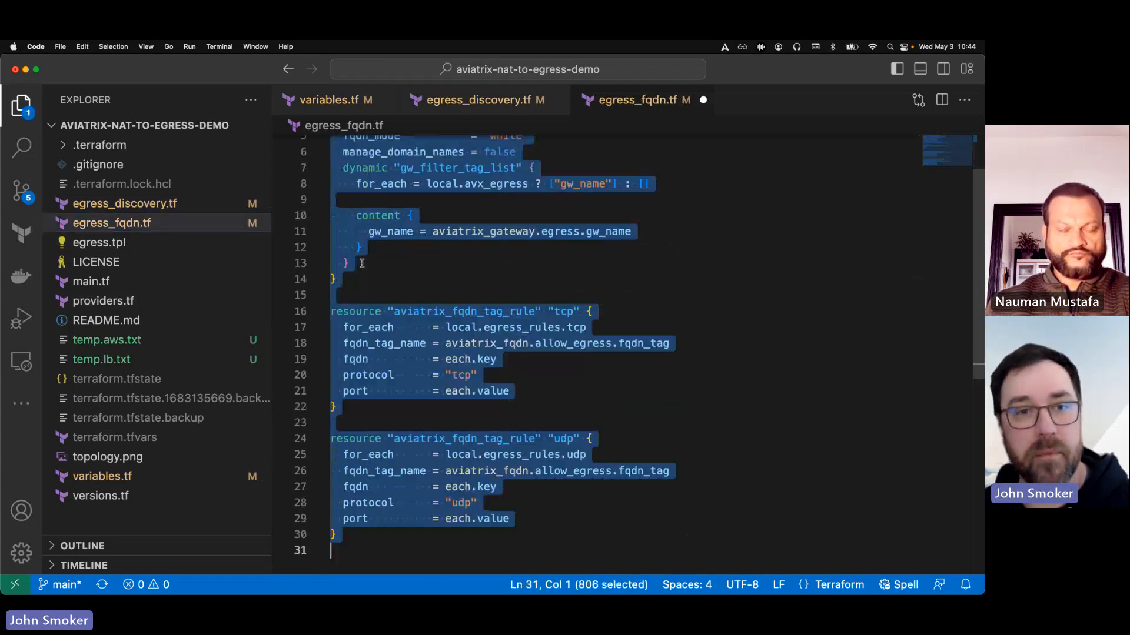
{"action": "key", "text": "super+Up"}
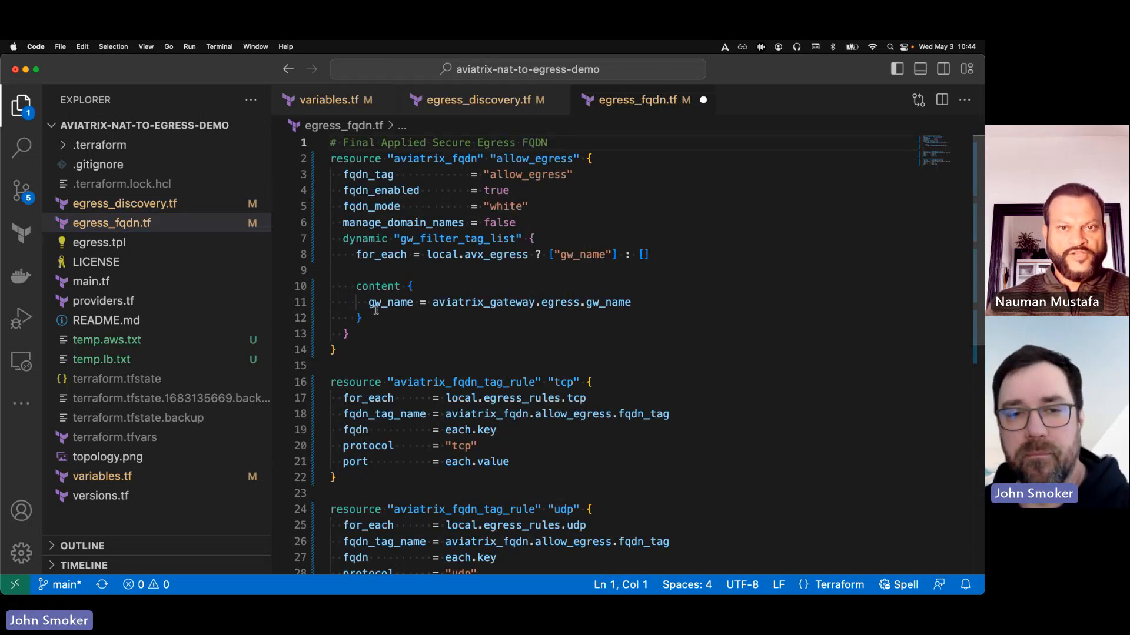
Review the tag rules in egress_fqdn.tf and the egress_rules in variables.tf, and save egress_fqdn.tf
{"action": "scroll", "coordinate": [543, 338], "scroll_direction": "down", "scroll_amount": 2}
{"action": "scroll", "coordinate": [543, 339], "scroll_direction": "down", "scroll_amount": 3}
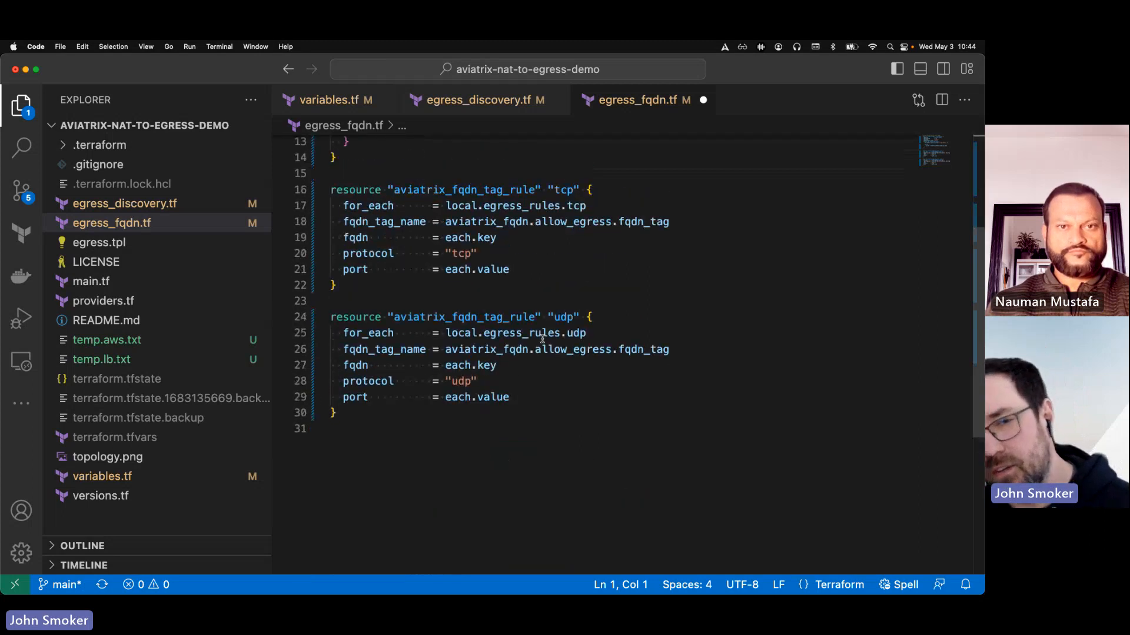
{"action": "scroll", "coordinate": [542, 338], "scroll_direction": "up", "scroll_amount": 4}
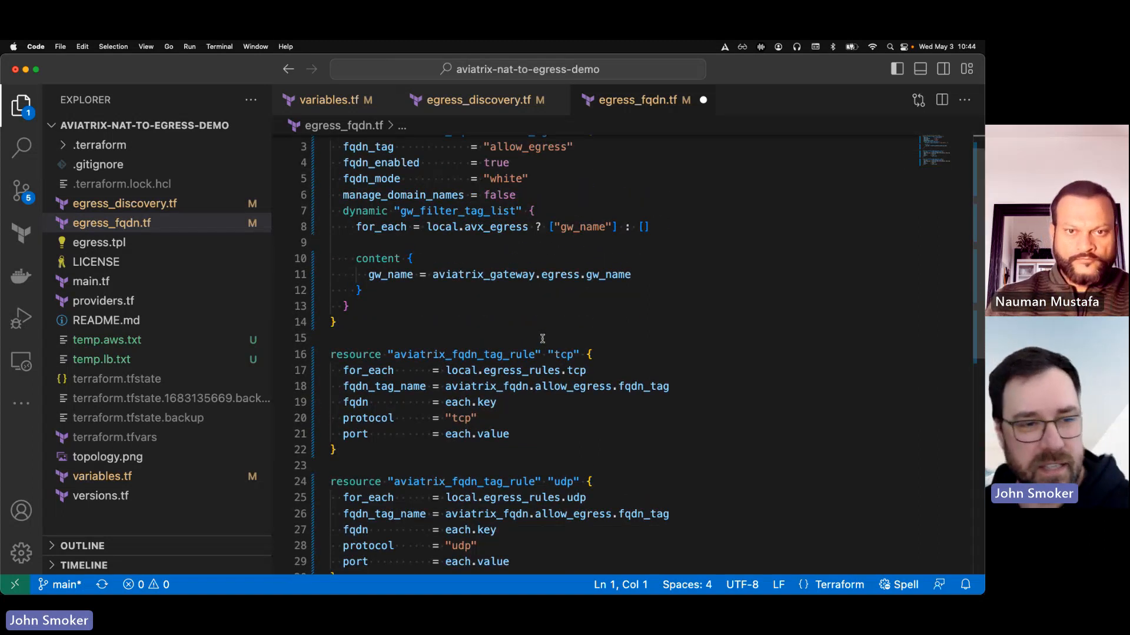
{"action": "left_click", "coordinate": [101, 477]}
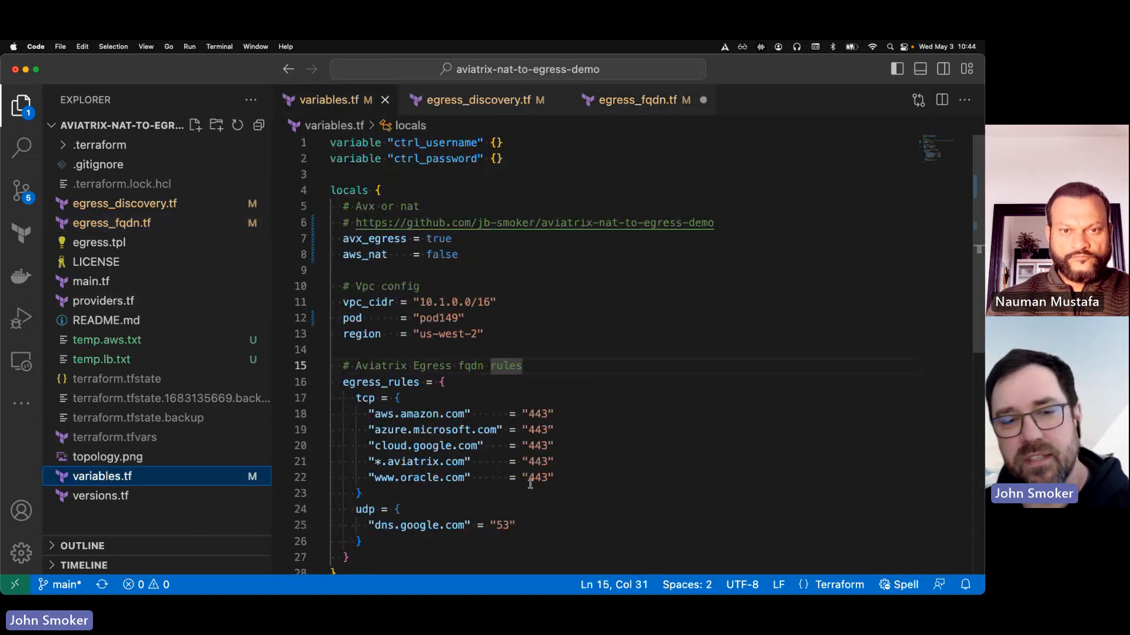
{"action": "scroll", "coordinate": [530, 484], "scroll_direction": "down", "scroll_amount": 2}
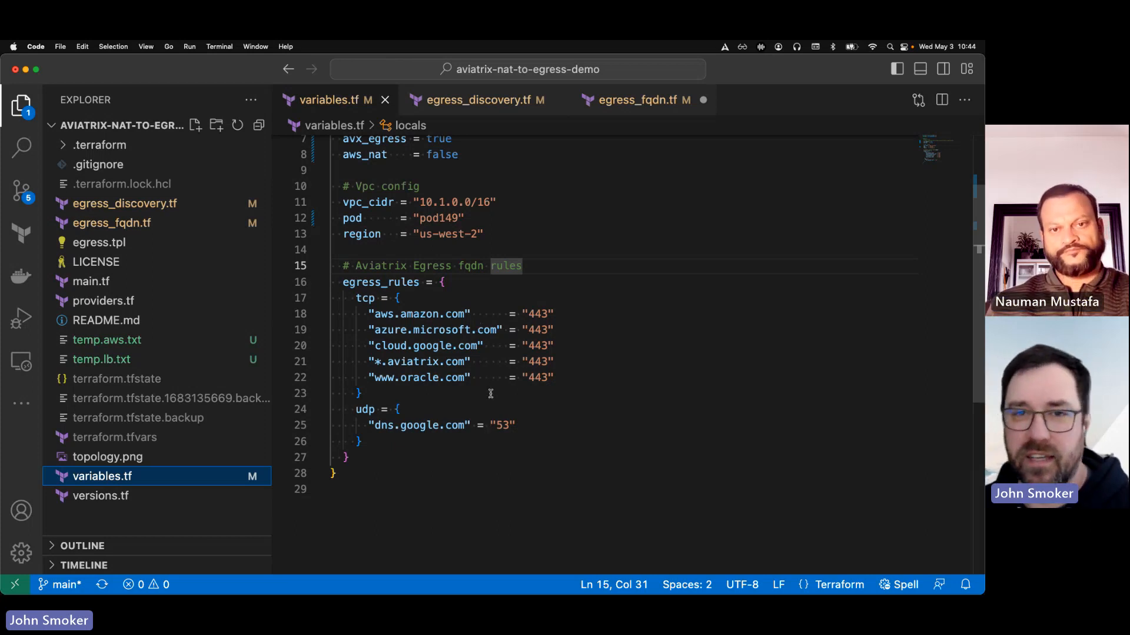
{"action": "left_click", "coordinate": [669, 328]}
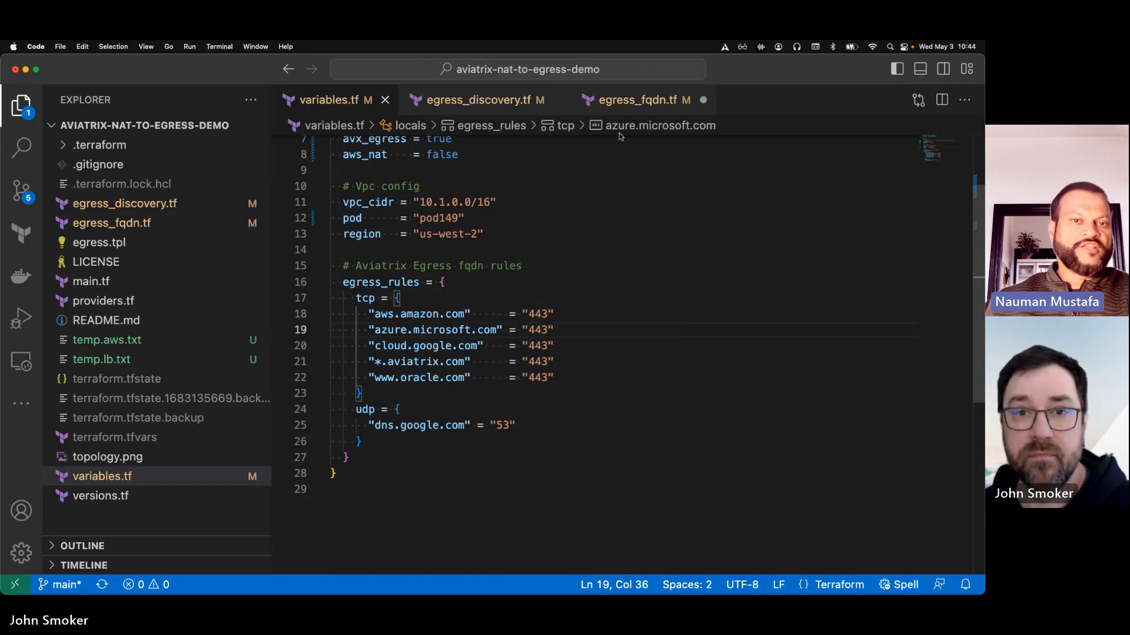
{"action": "left_click", "coordinate": [637, 110]}
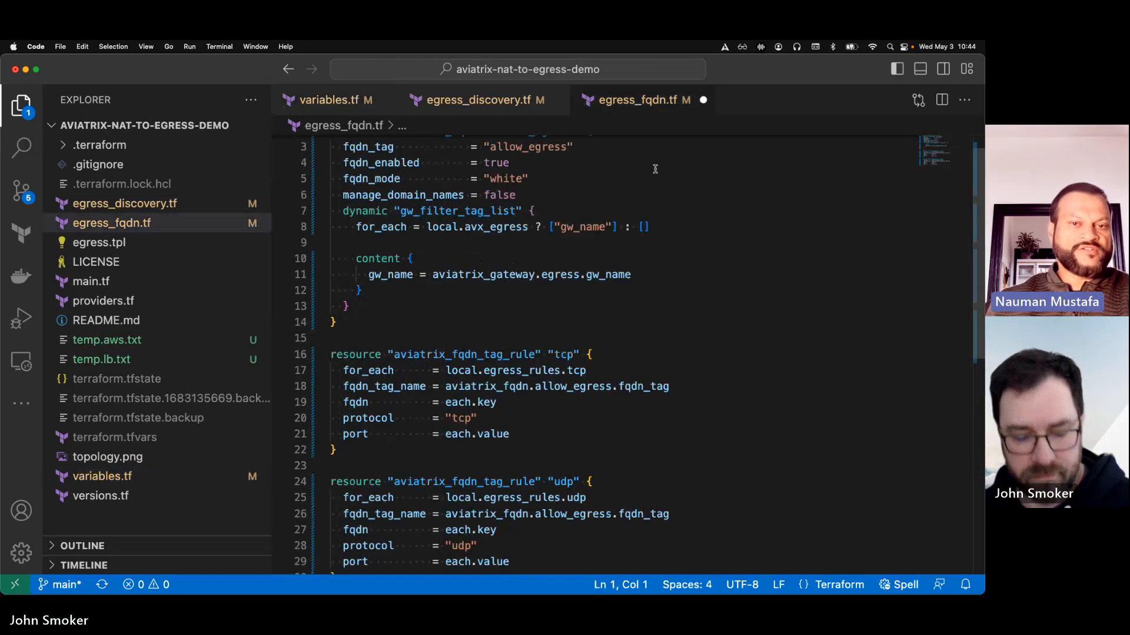
{"action": "key", "text": "super+s"}
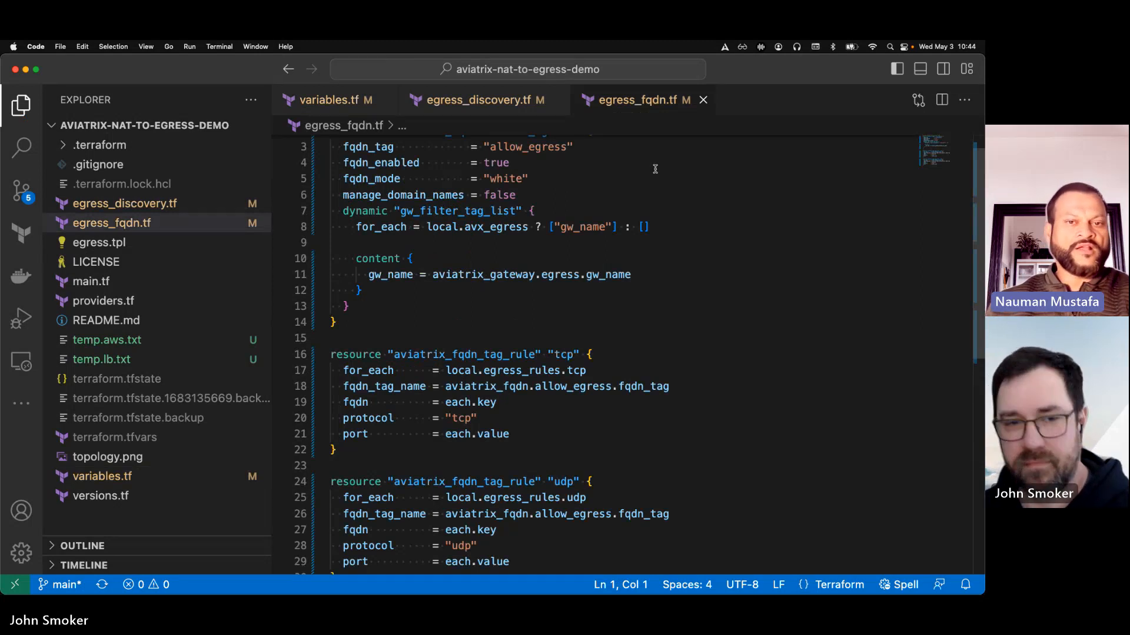
Switch to the Warp terminal and run terraform apply in the aviatrix-nat-to-egress-demo directory
{"action": "key", "text": "ctrl+Up"}
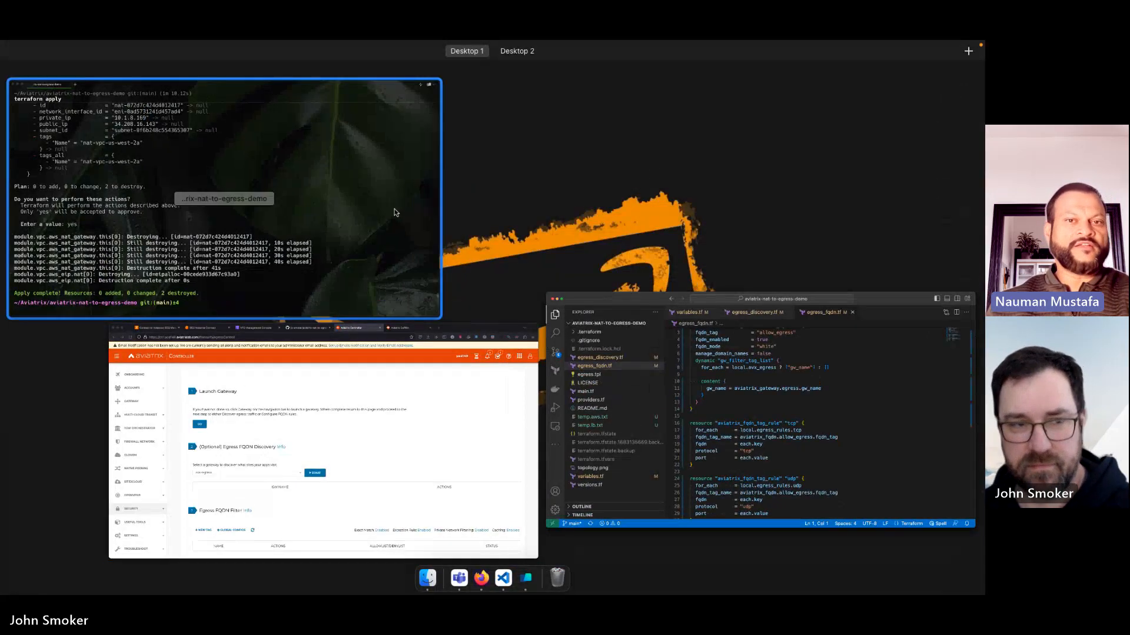
{"action": "left_click", "coordinate": [395, 212]}
{"action": "type", "text": "terraform pa"}
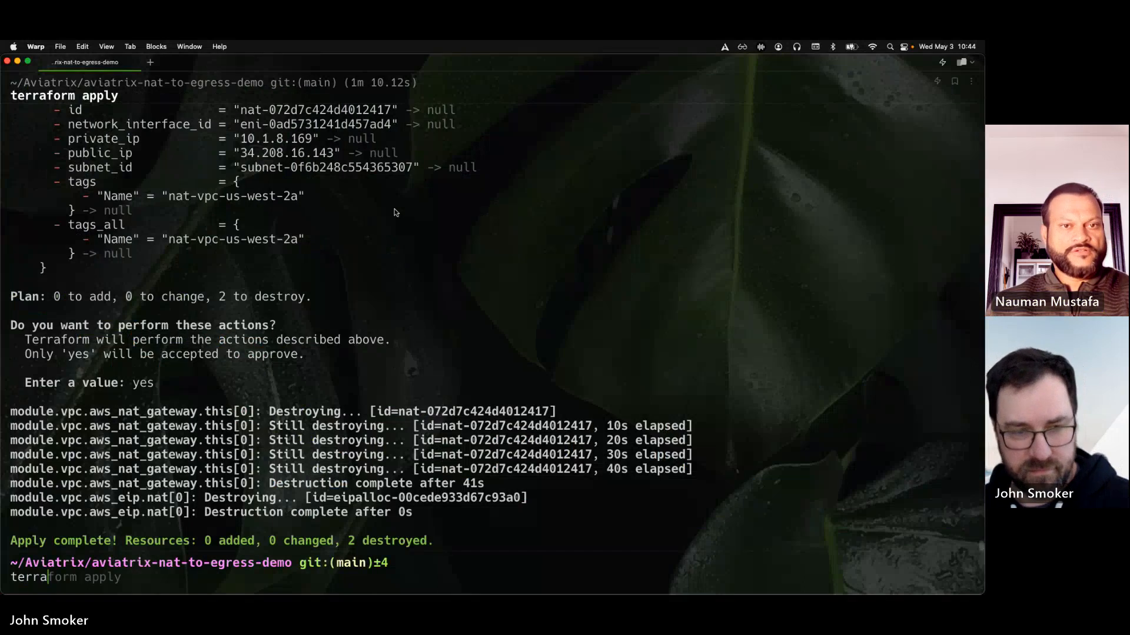
{"action": "key", "text": "BackSpace"}
{"action": "key", "text": "BackSpace"}
{"action": "type", "text": "apply"}
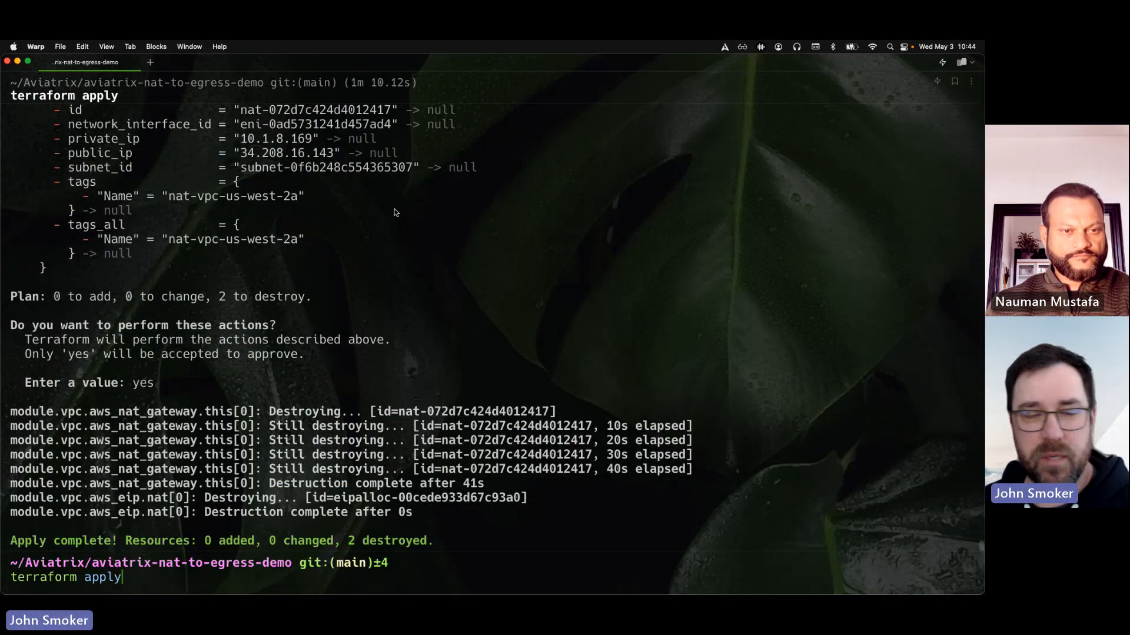
{"action": "key", "text": "Return"}
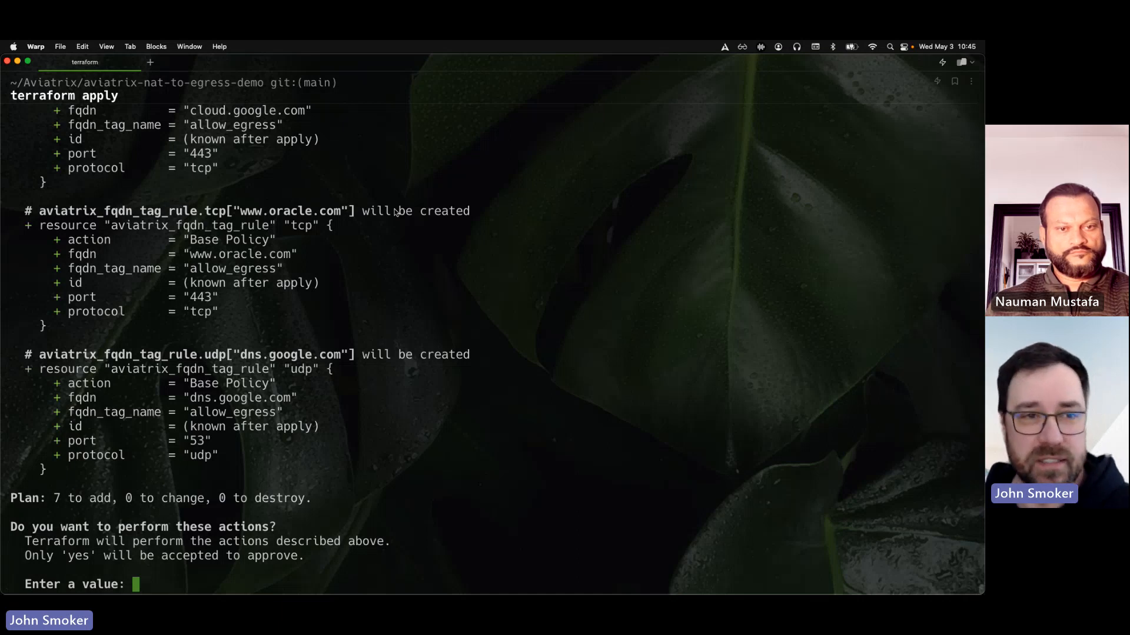
Review the aviatrix_fqdn_tag_rule resources in the plan and approve the apply with yes
{"action": "scroll", "coordinate": [408, 194], "scroll_direction": "up", "scroll_amount": 5}
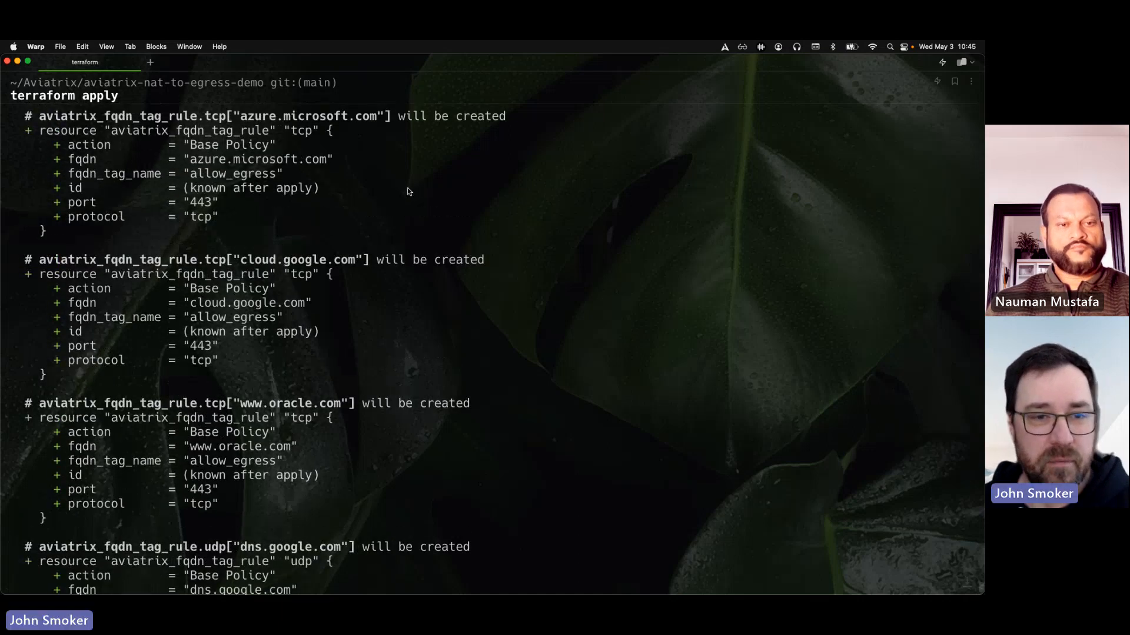
{"action": "scroll", "coordinate": [409, 191], "scroll_direction": "up", "scroll_amount": 3}
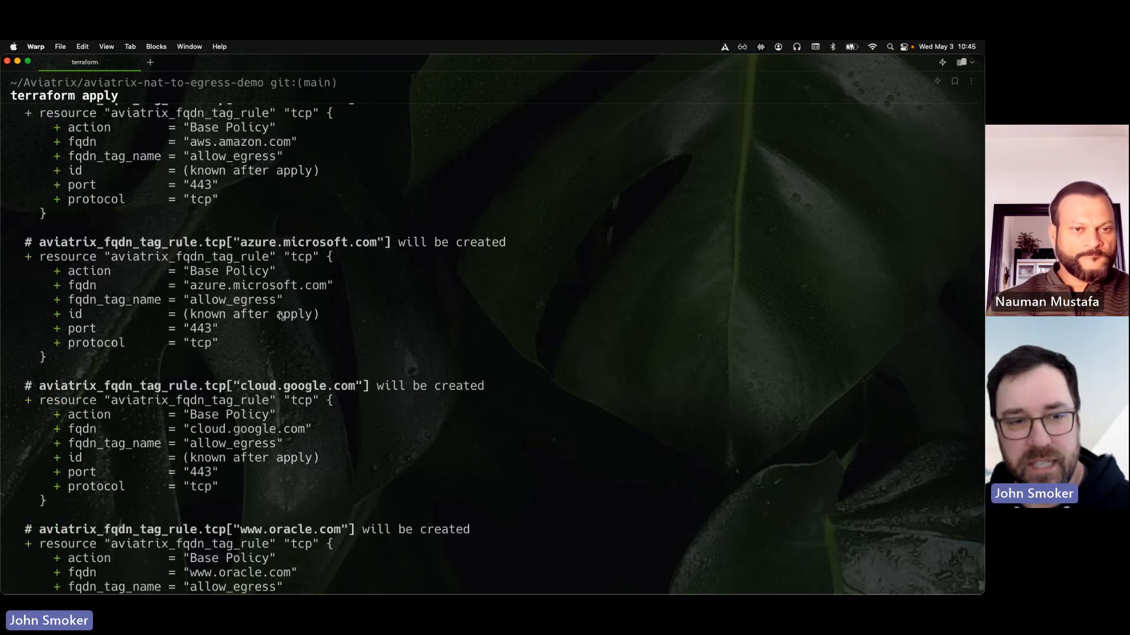
{"action": "scroll", "coordinate": [247, 352], "scroll_direction": "down", "scroll_amount": 7}
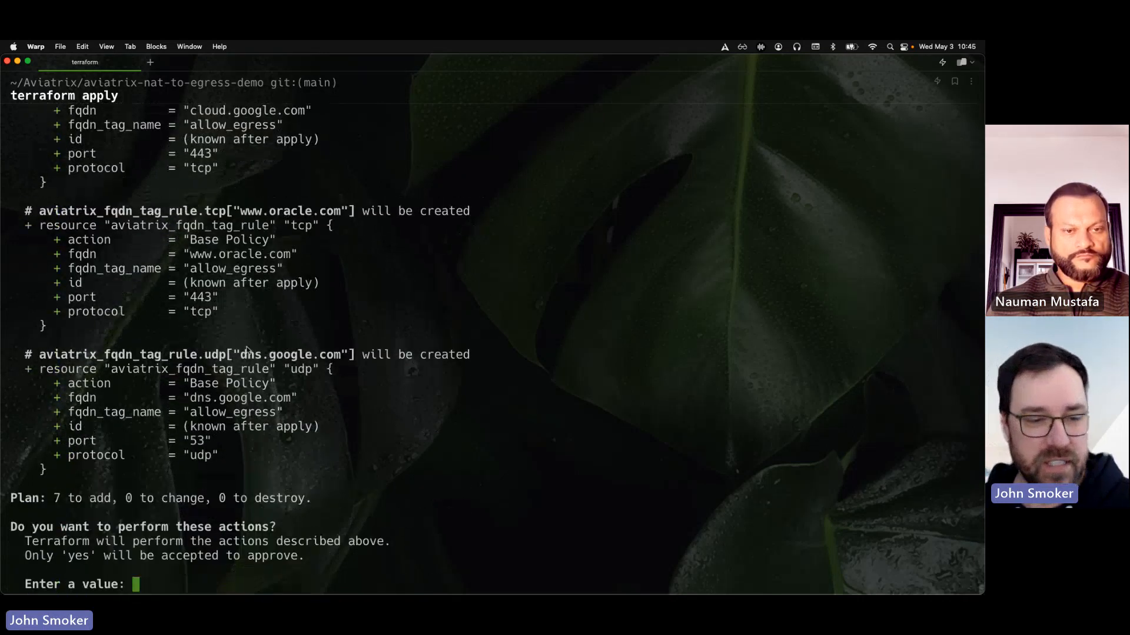
{"action": "type", "text": "yes"}
{"action": "key", "text": "Return"}
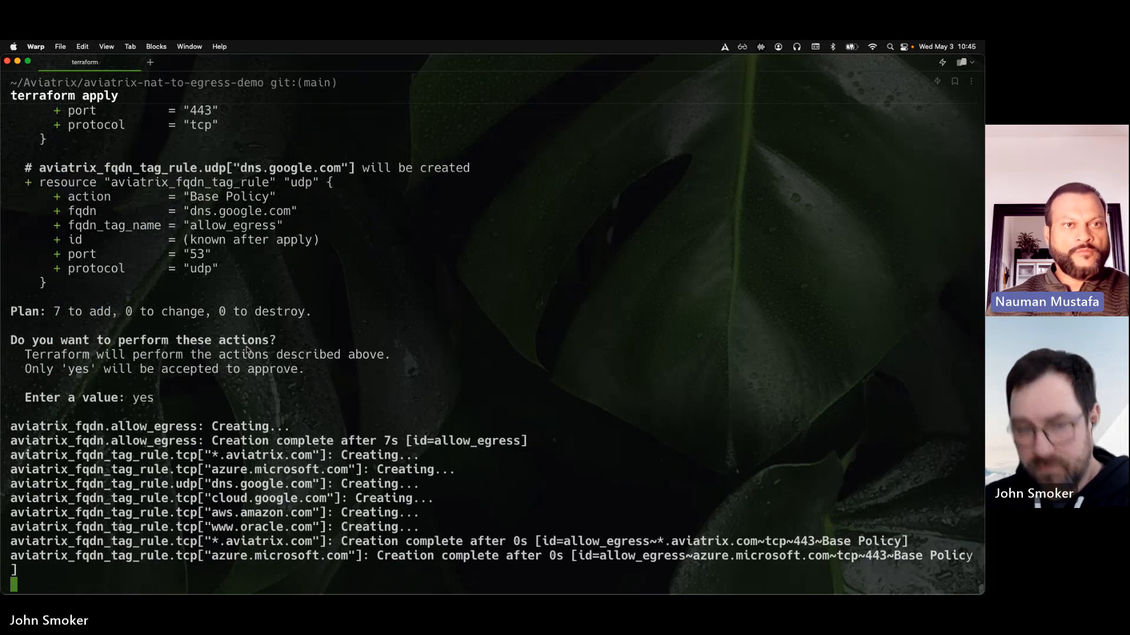
Switch briefly to Firefox and return to the Warp terminal to check the apply's progress
{"action": "key", "text": "ctrl+Up"}
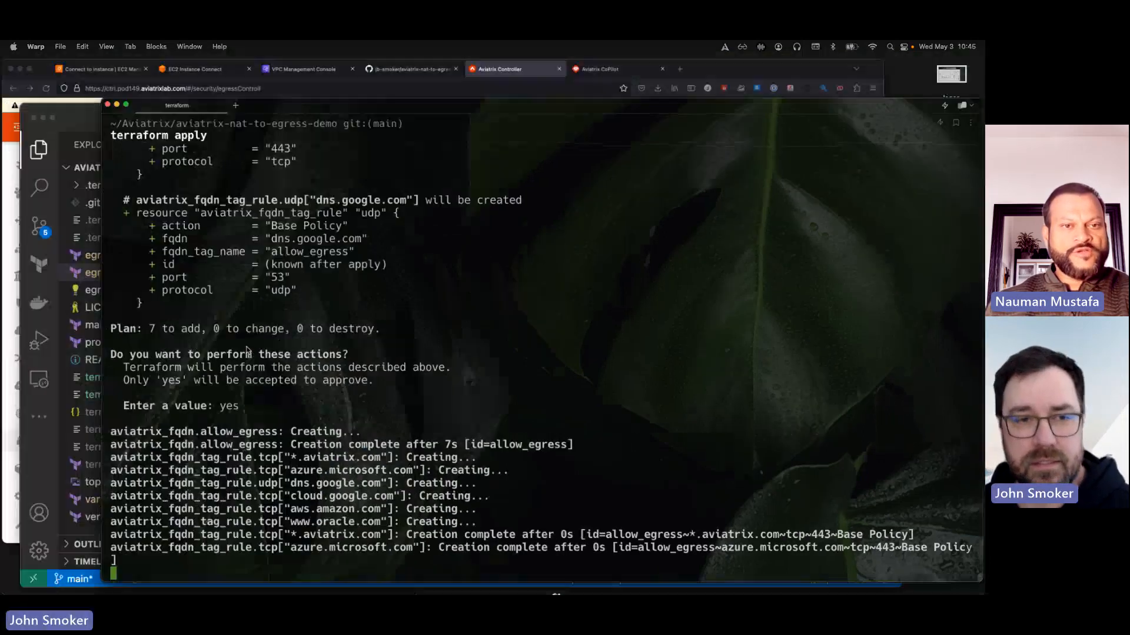
{"action": "left_click", "coordinate": [347, 223]}
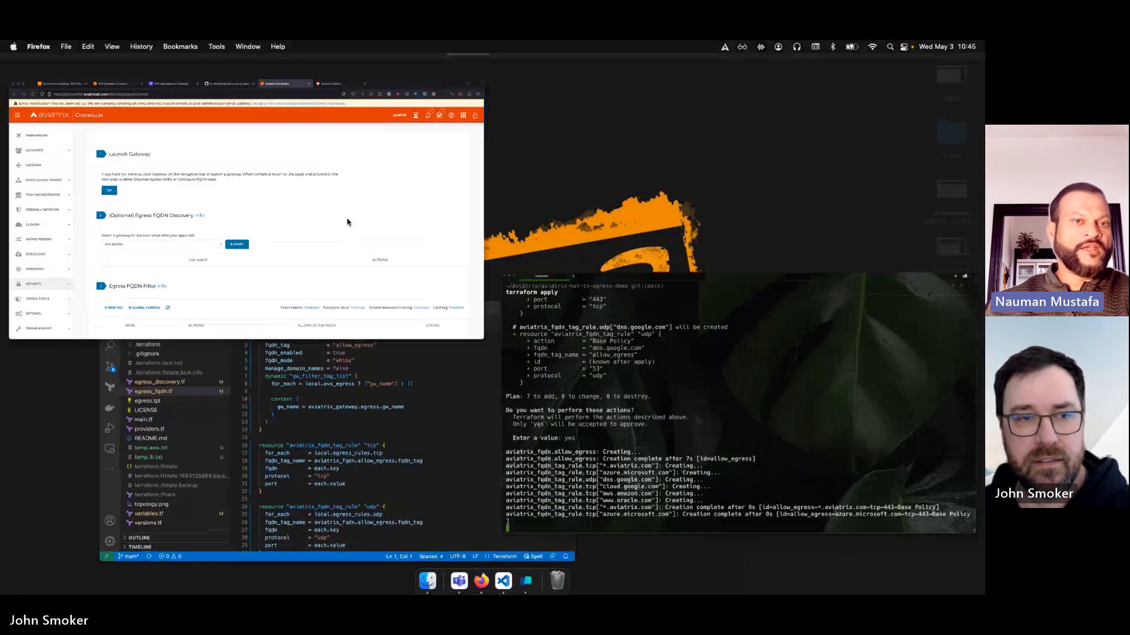
{"action": "key", "text": "ctrl+Up"}
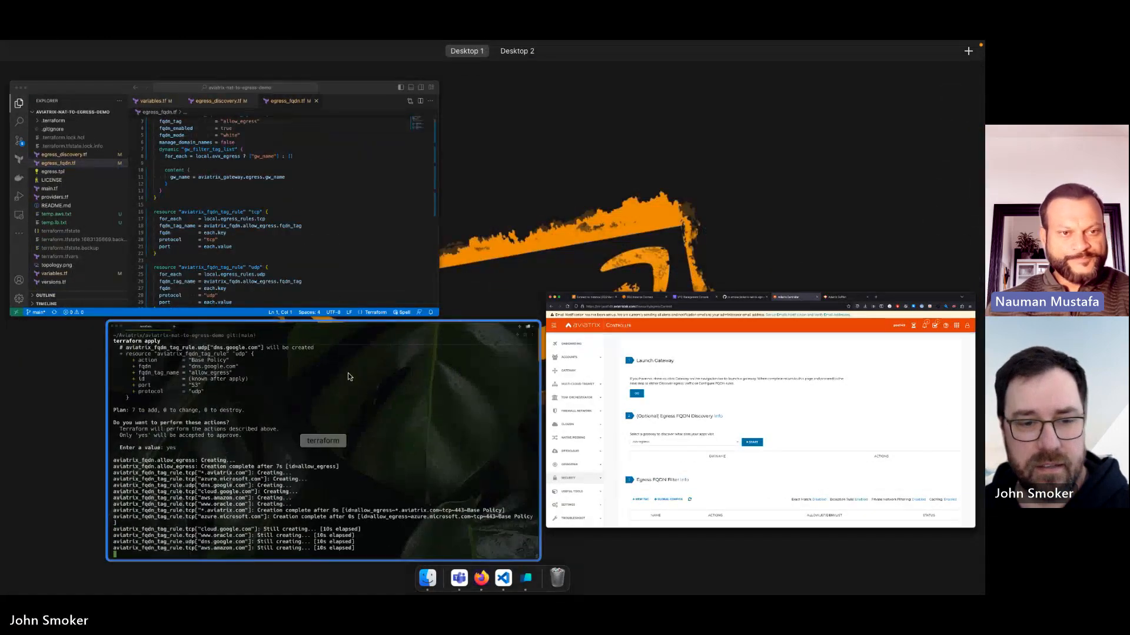
{"action": "left_click", "coordinate": [348, 377]}
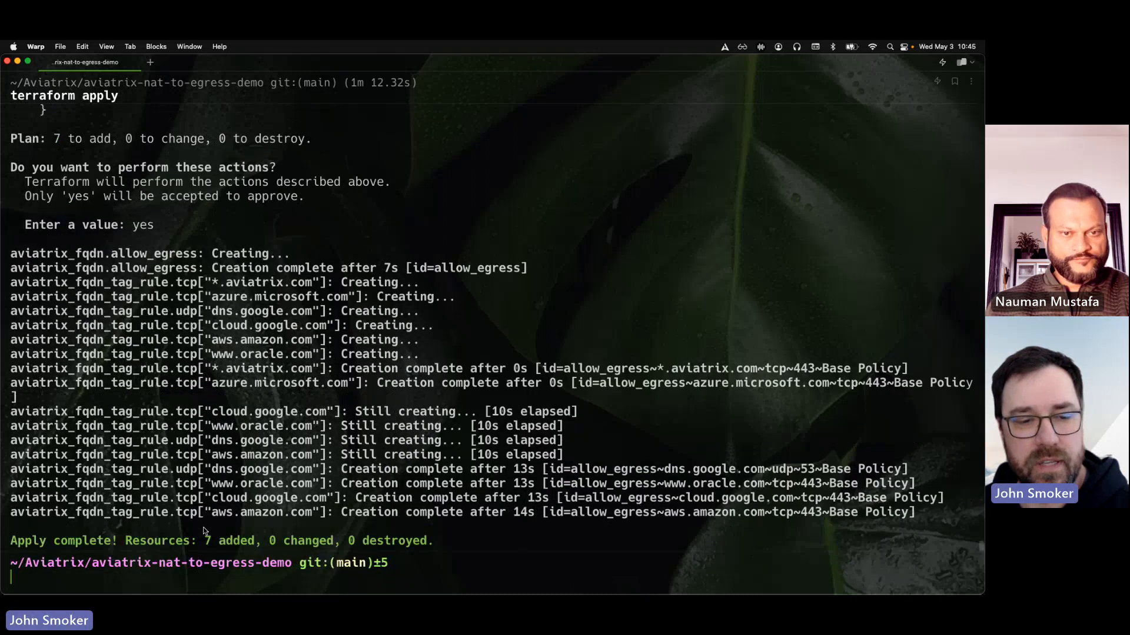
Switch to the Aviatrix Controller in Firefox, refresh the Egress FQDN Filter list and open the allow_egress tag's domain name filters
{"action": "key", "text": "ctrl+Up"}
{"action": "left_click", "coordinate": [478, 407]}
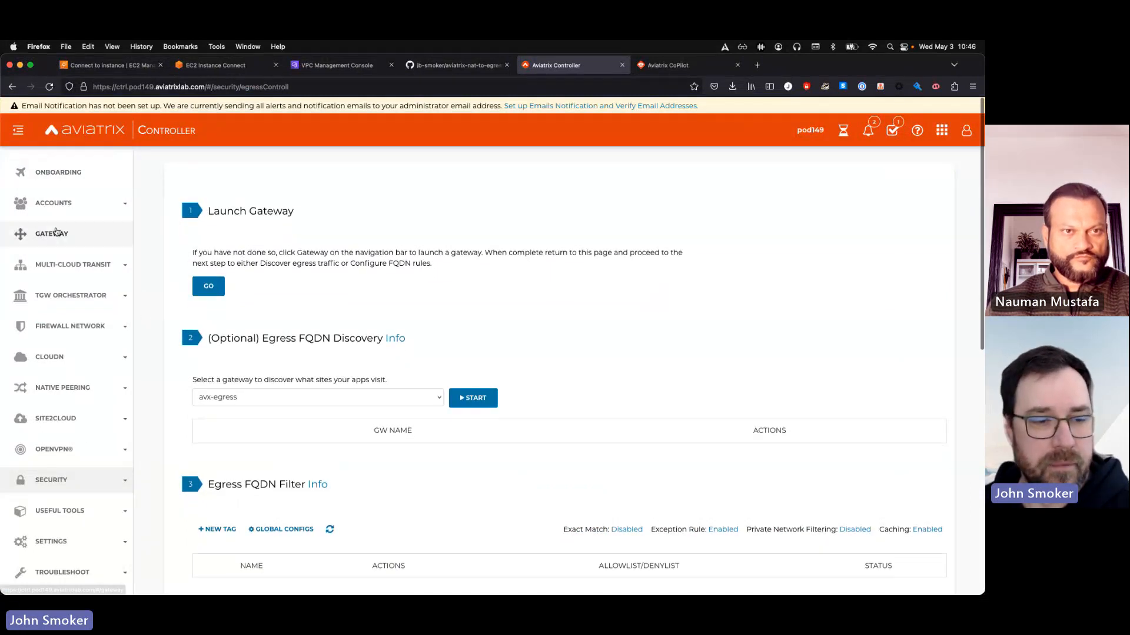
{"action": "left_click", "coordinate": [46, 481]}
{"action": "scroll", "coordinate": [51, 465], "scroll_direction": "down", "scroll_amount": 3}
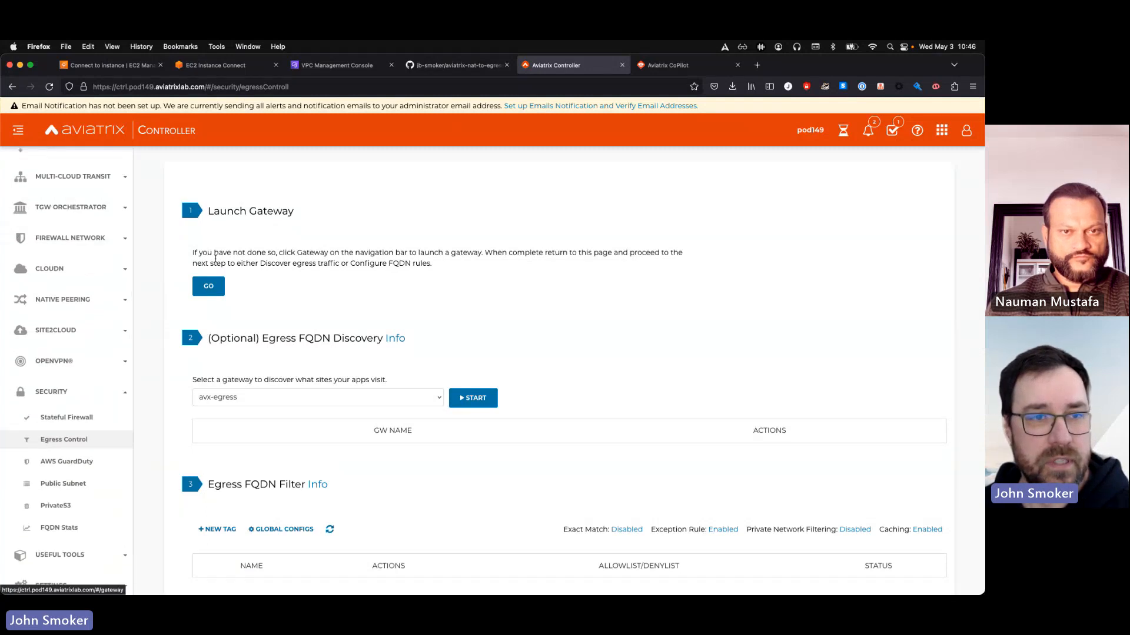
{"action": "scroll", "coordinate": [311, 353], "scroll_direction": "down", "scroll_amount": 5}
{"action": "scroll", "coordinate": [312, 353], "scroll_direction": "down", "scroll_amount": 4}
{"action": "scroll", "coordinate": [310, 353], "scroll_direction": "up", "scroll_amount": 2}
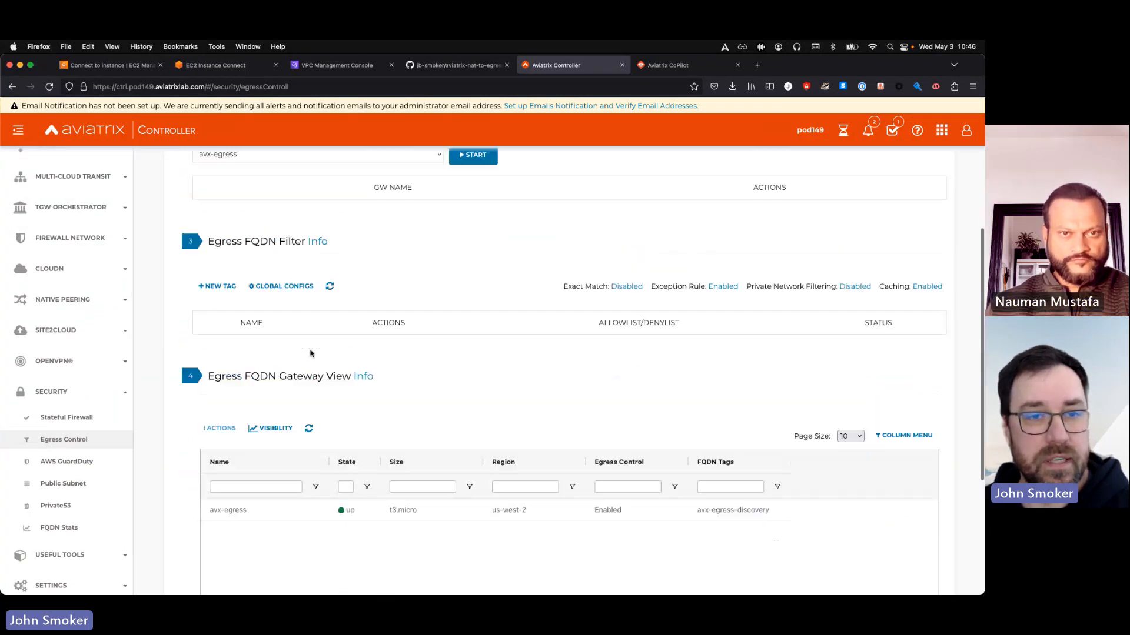
{"action": "left_click", "coordinate": [329, 314]}
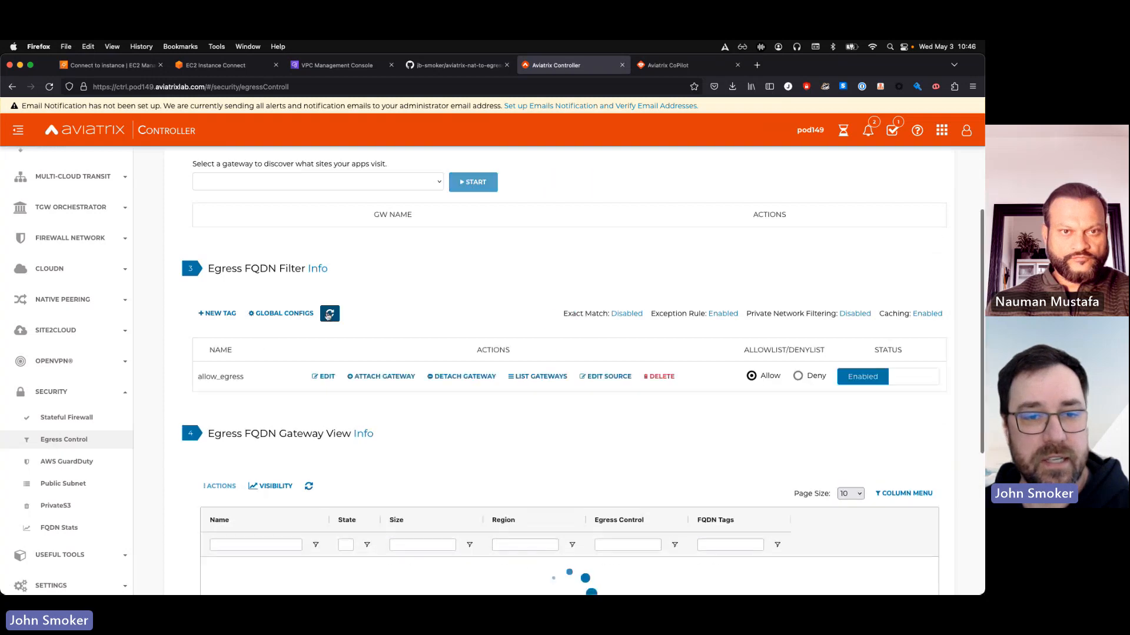
{"action": "double_click", "coordinate": [222, 380]}
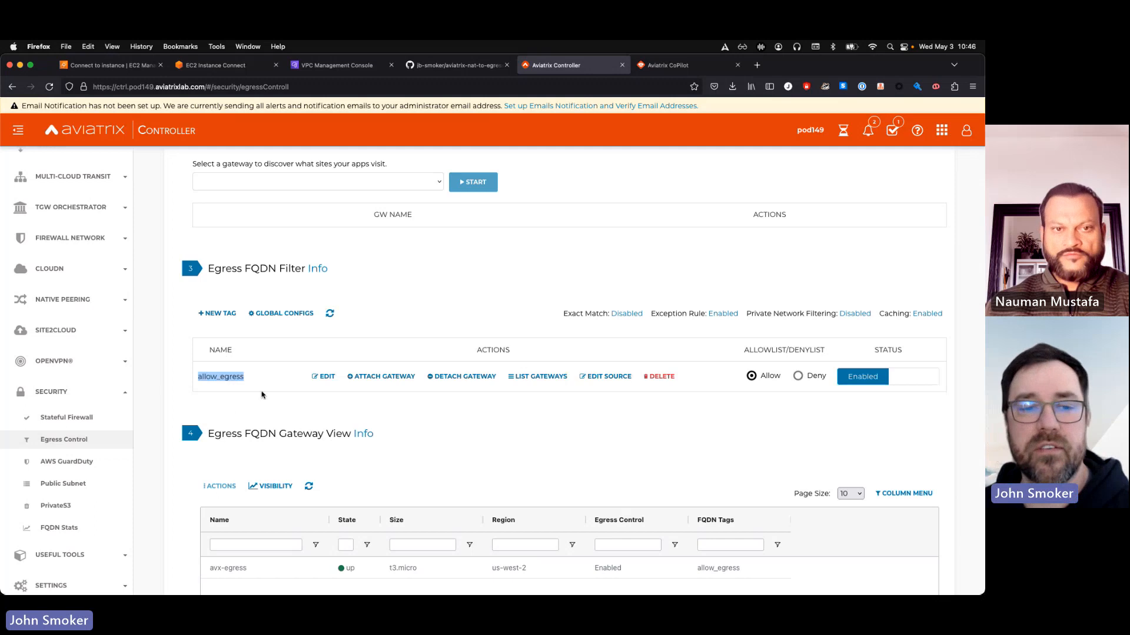
{"action": "left_click", "coordinate": [323, 377]}
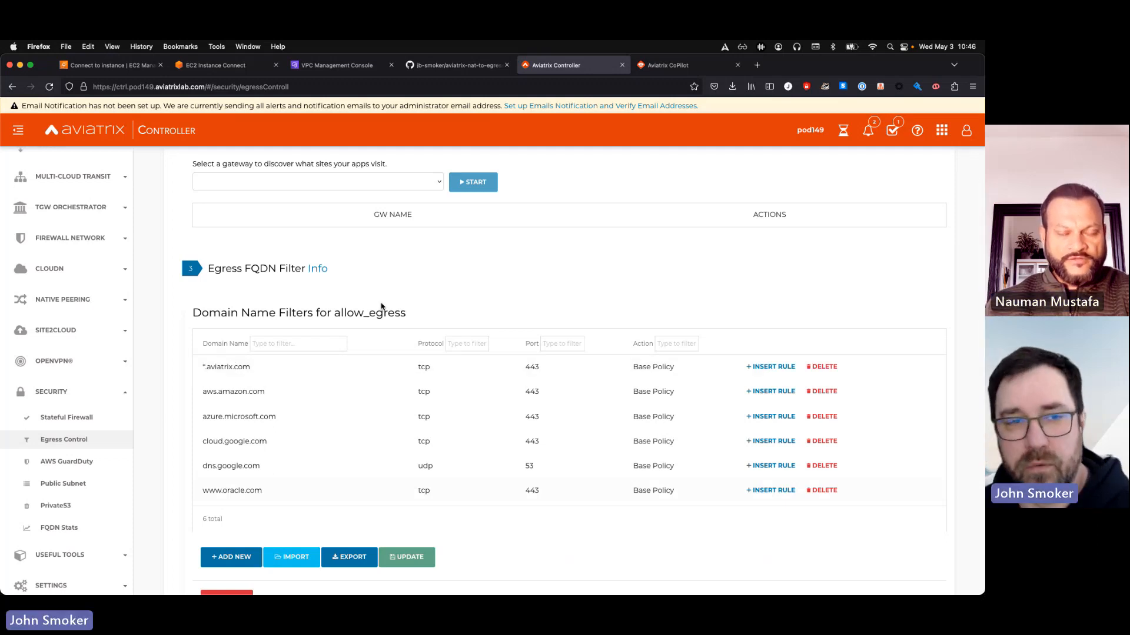
{"action": "left_click", "coordinate": [109, 64]}
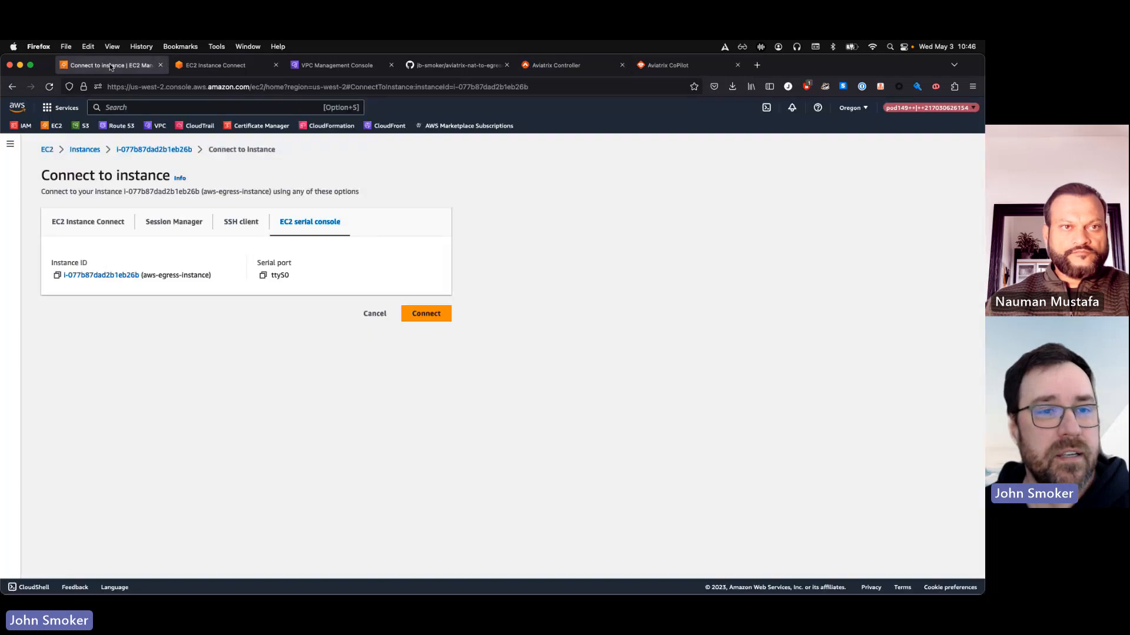
{"action": "left_click", "coordinate": [182, 66]}
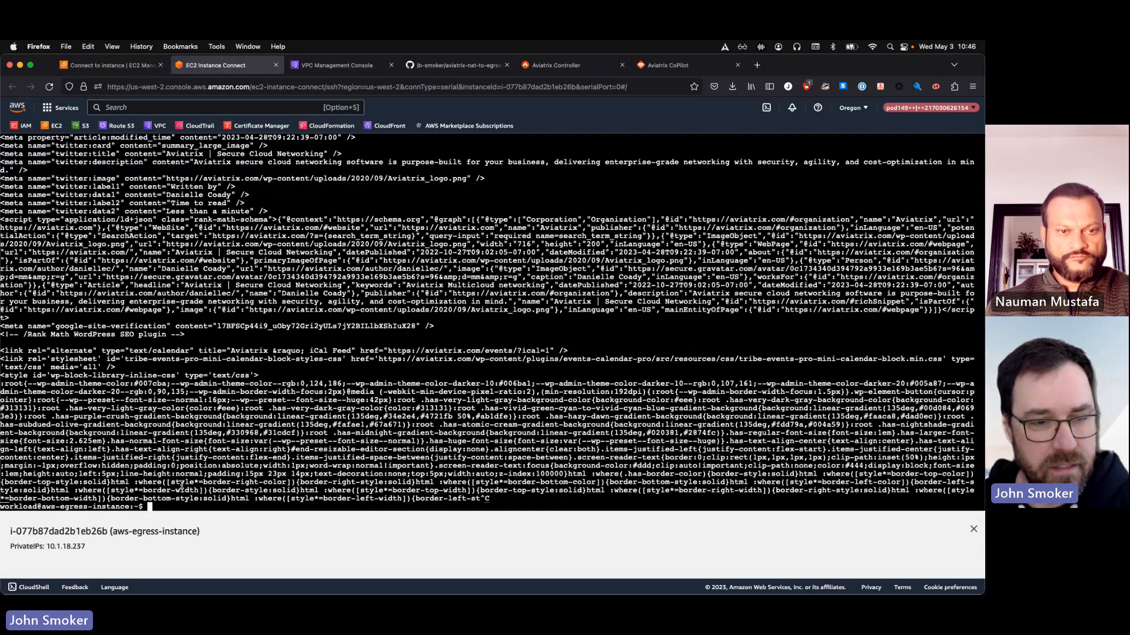
{"action": "type", "text": "curl http"}
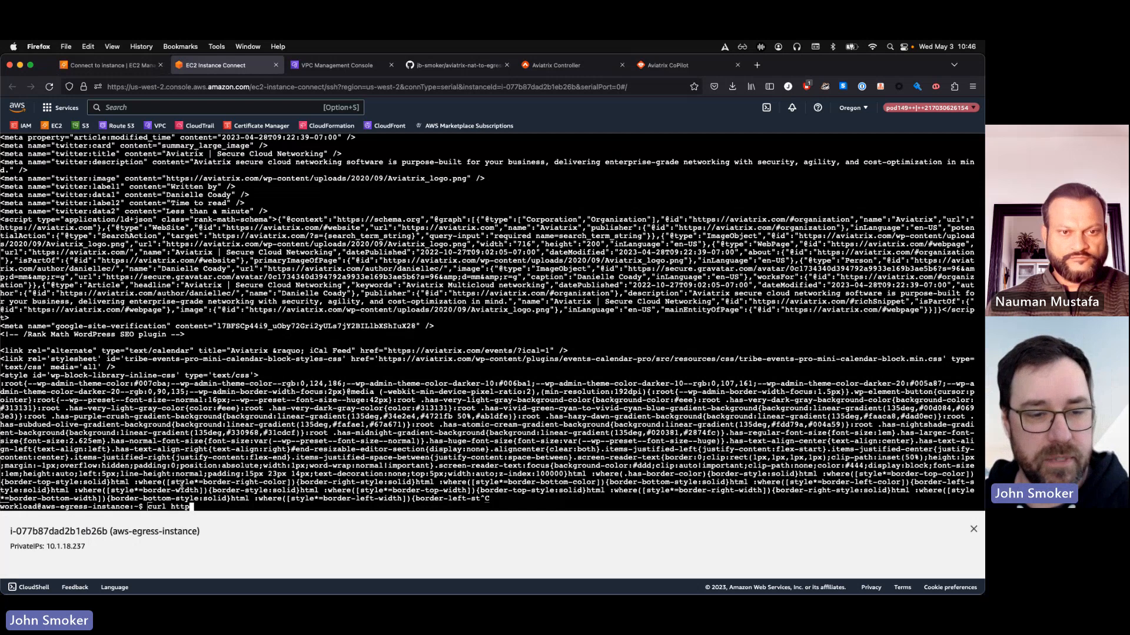
{"action": "type", "text": "s://go.dev"}
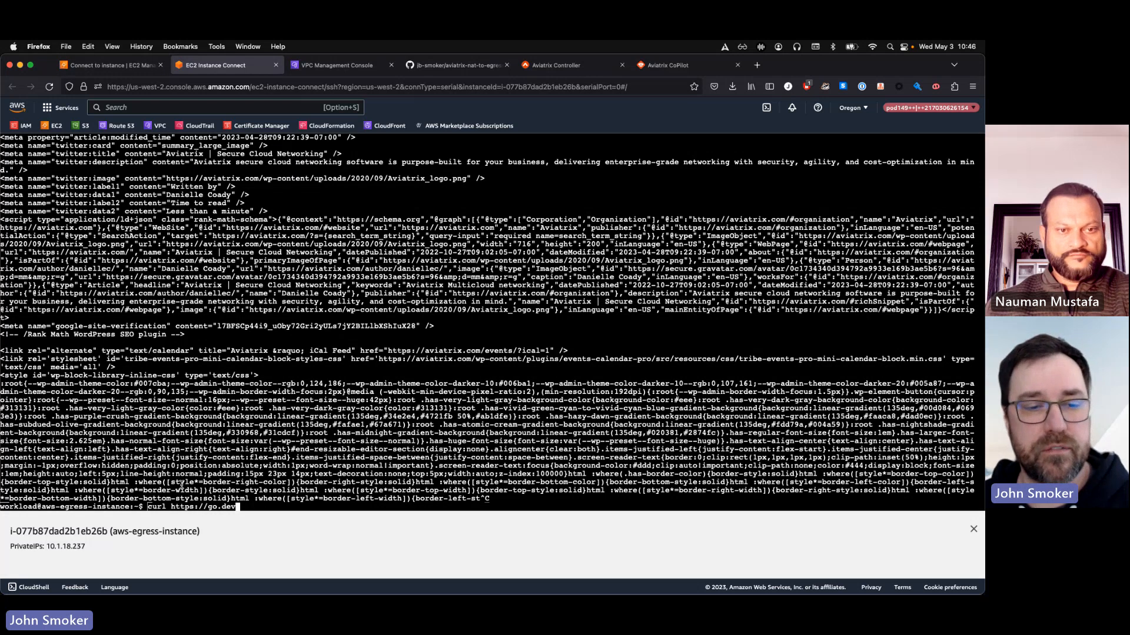
{"action": "key", "text": "Return"}
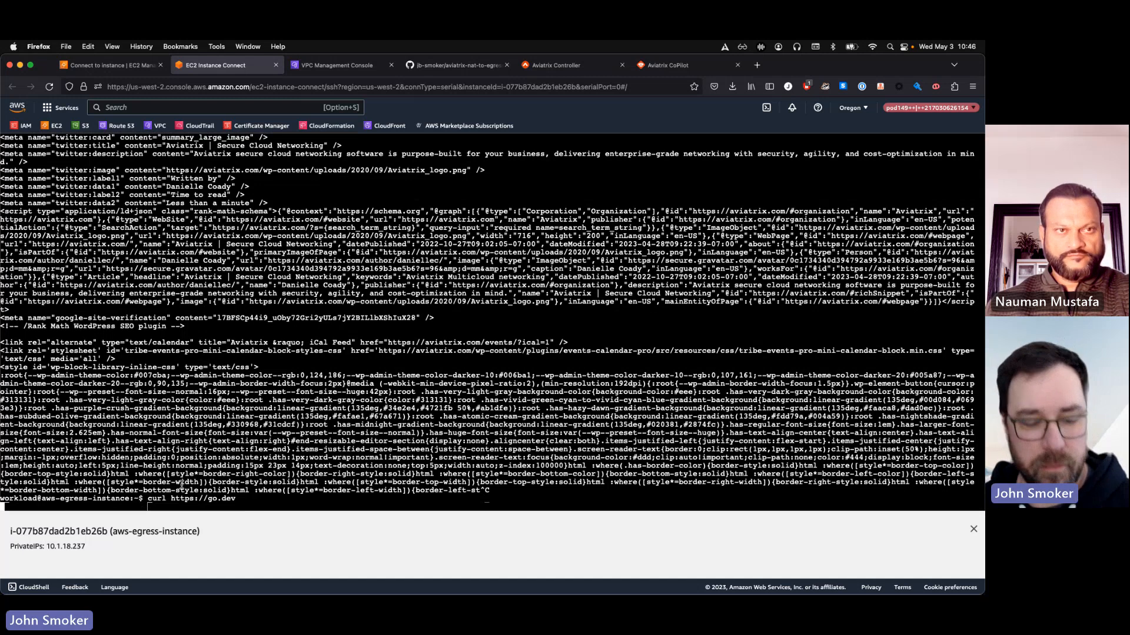
{"action": "key", "text": "ctrl+c"}
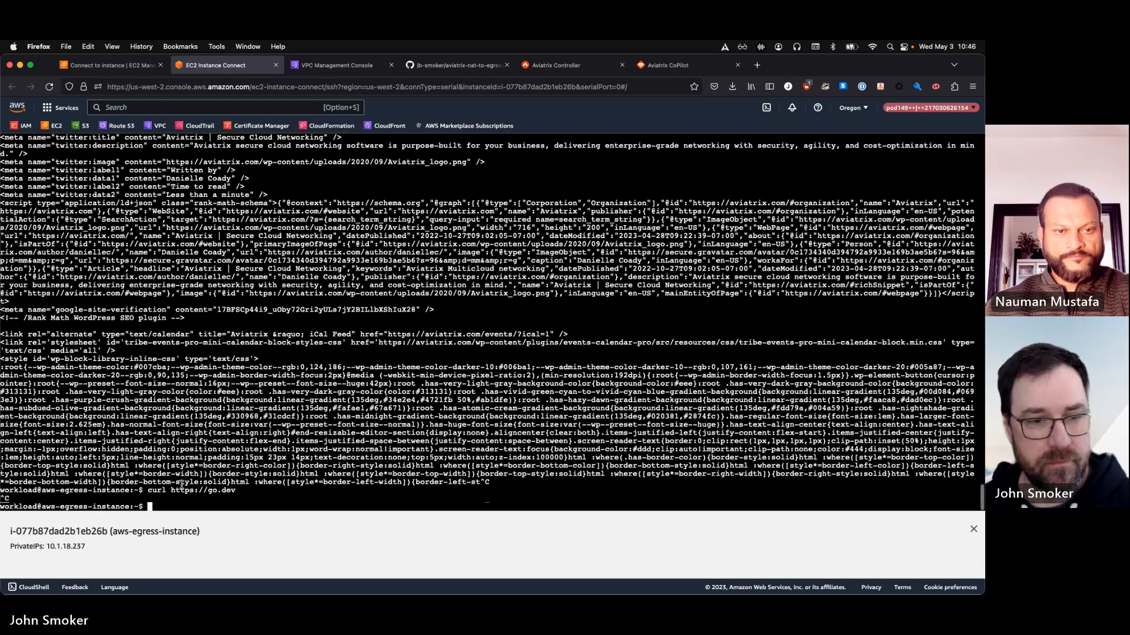
{"action": "key", "text": "Up"}
{"action": "key", "text": "Up"}
{"action": "key", "text": "Up"}
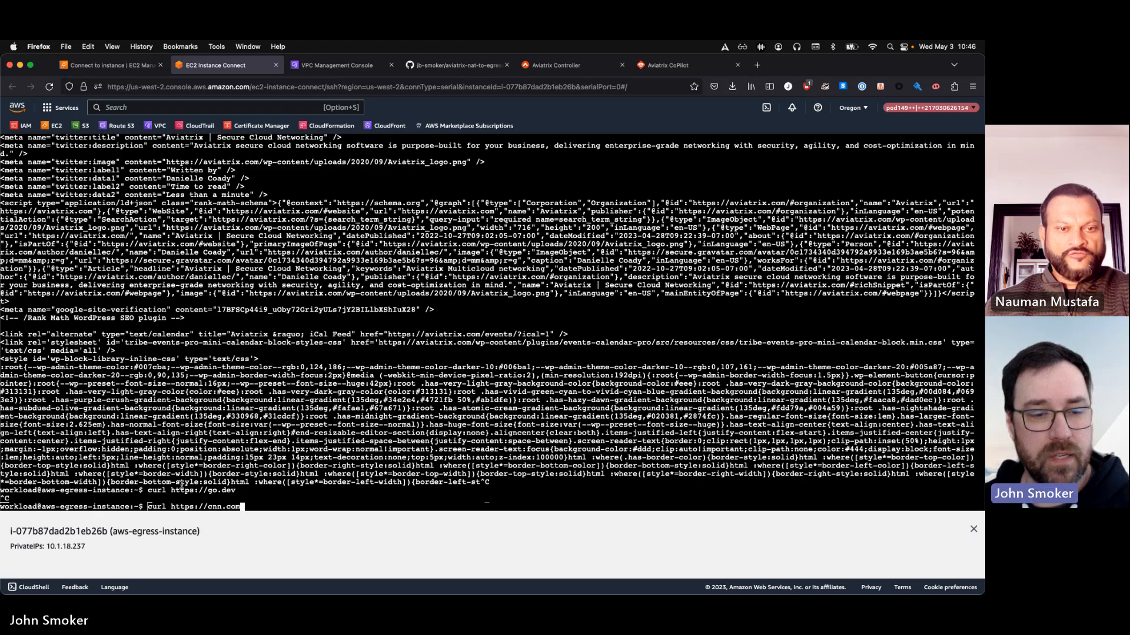
{"action": "key", "text": "Return"}
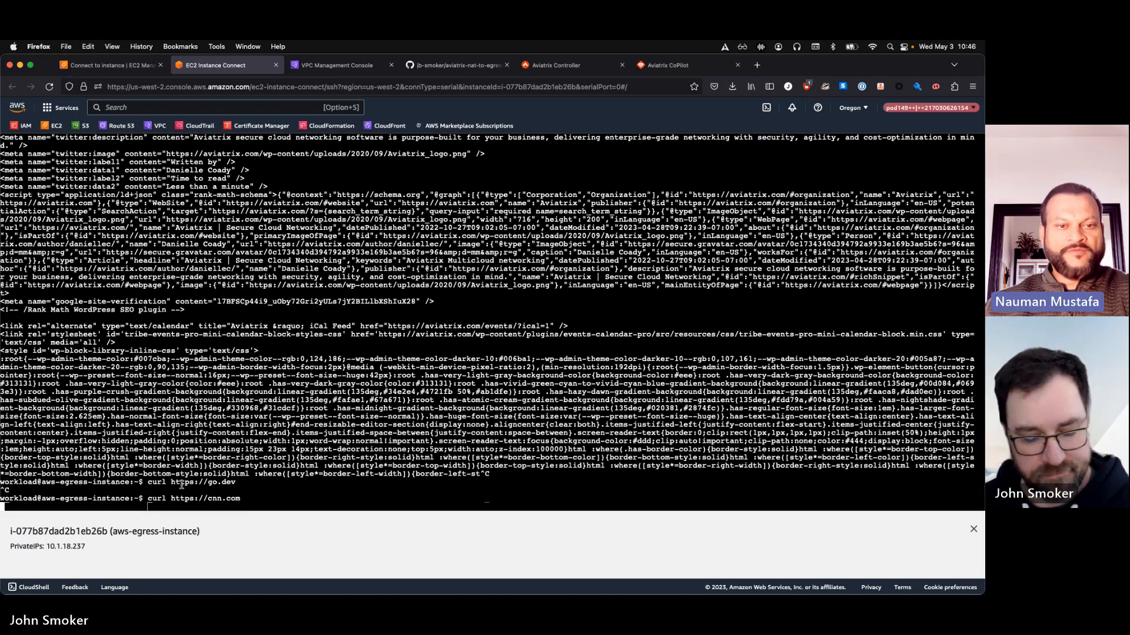
{"action": "key", "text": "ctrl+c"}
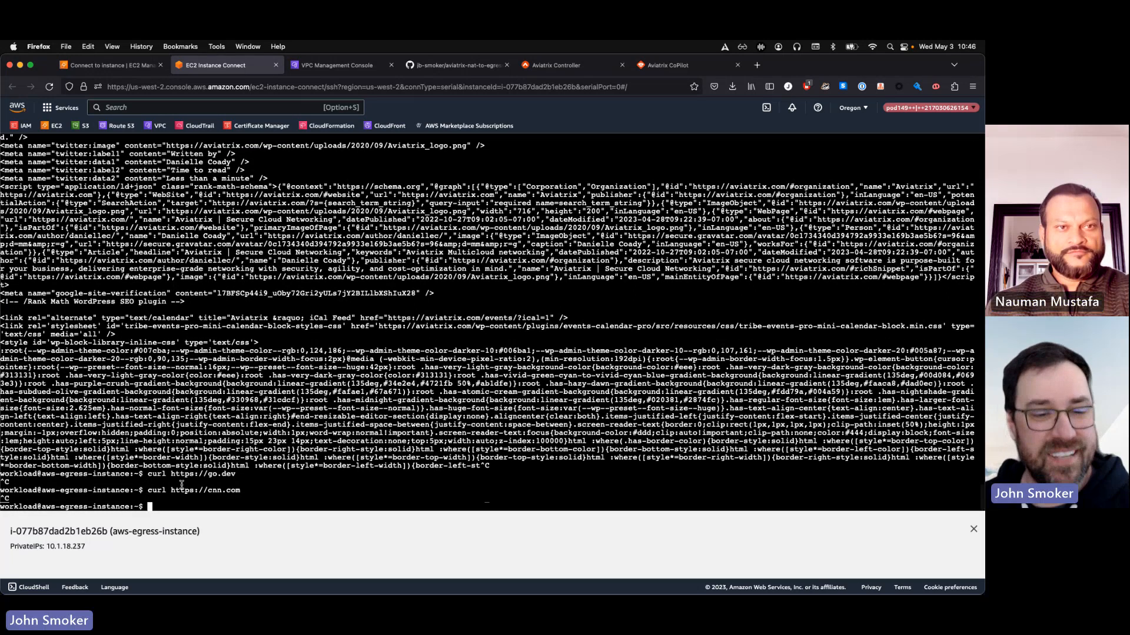
{"action": "key", "text": "Up"}
{"action": "key", "text": "Up"}
{"action": "key", "text": "Up"}
{"action": "key", "text": "Up"}
{"action": "key", "text": "Up"}
{"action": "key", "text": "Up"}
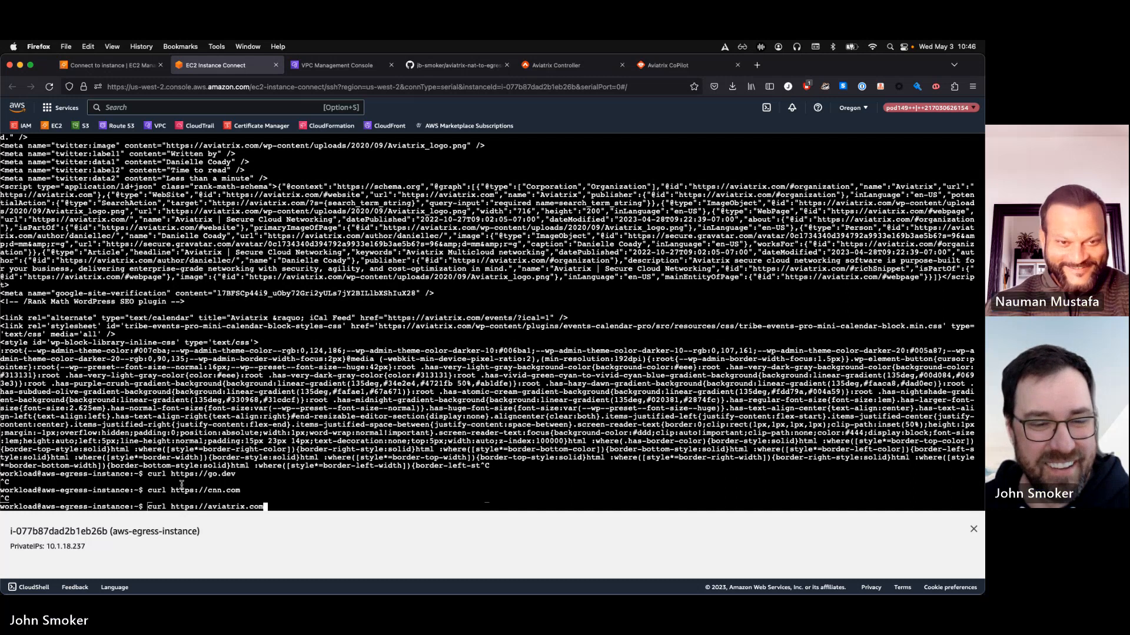
{"action": "key", "text": "Return"}
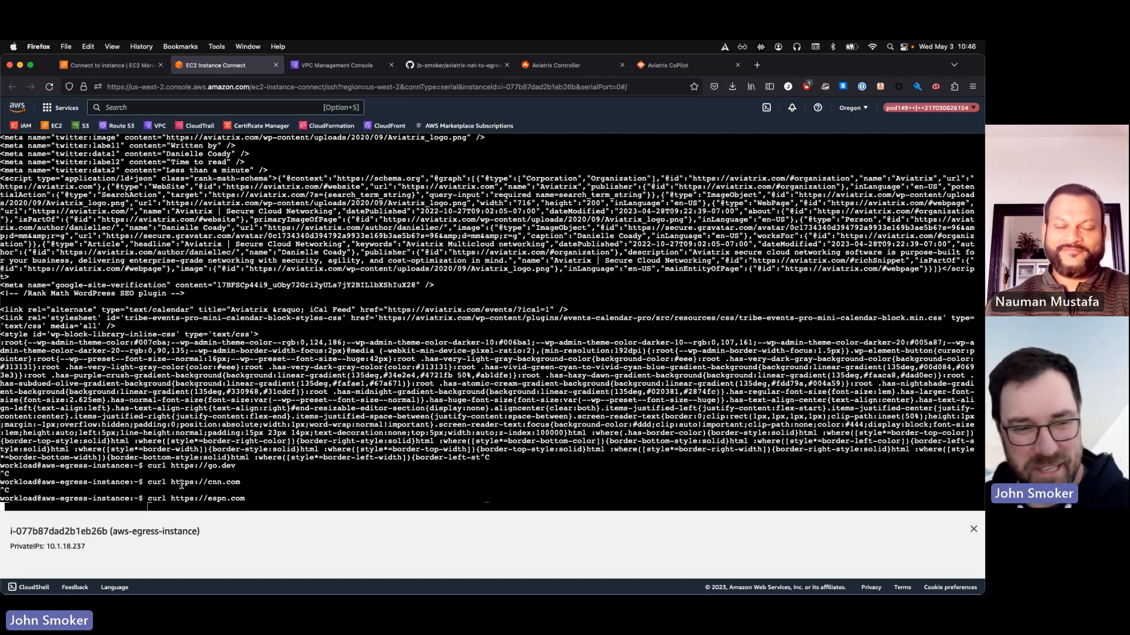
{"action": "key", "text": "ctrl+c"}
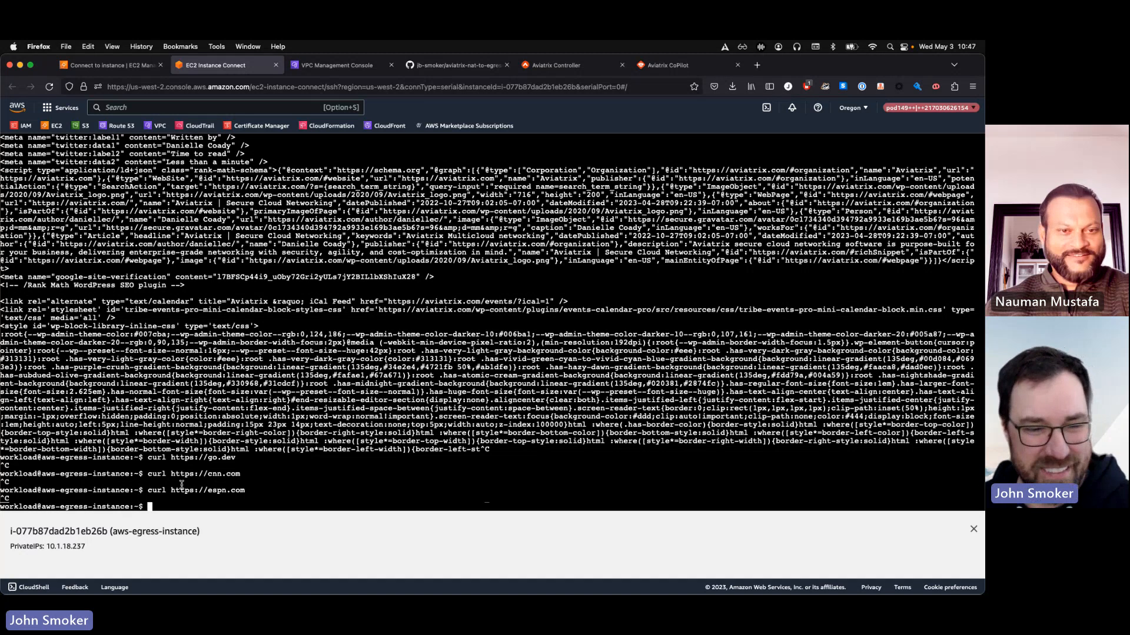
{"action": "key", "text": "Up"}
{"action": "key", "text": "BackSpace"}
{"action": "key", "text": "BackSpace"}
{"action": "key", "text": "BackSpace"}
{"action": "key", "text": "BackSpace"}
{"action": "key", "text": "BackSpace"}
{"action": "key", "text": "BackSpace"}
{"action": "key", "text": "BackSpace"}
{"action": "key", "text": "BackSpace"}
{"action": "type", "text": "aviatrix.com"}
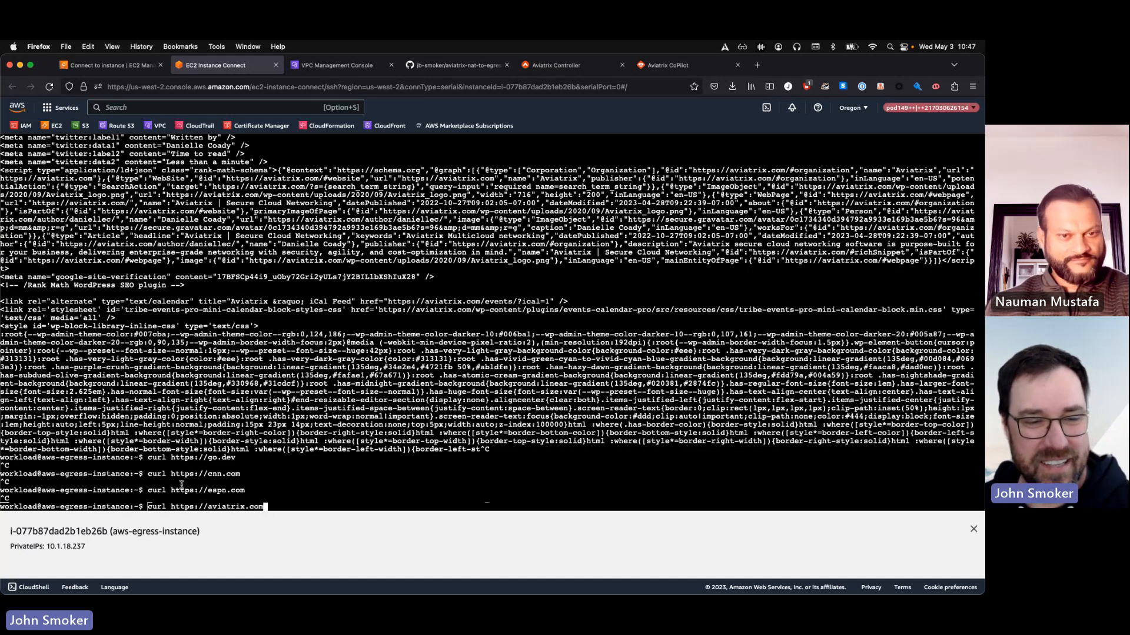
{"action": "key", "text": "Return"}
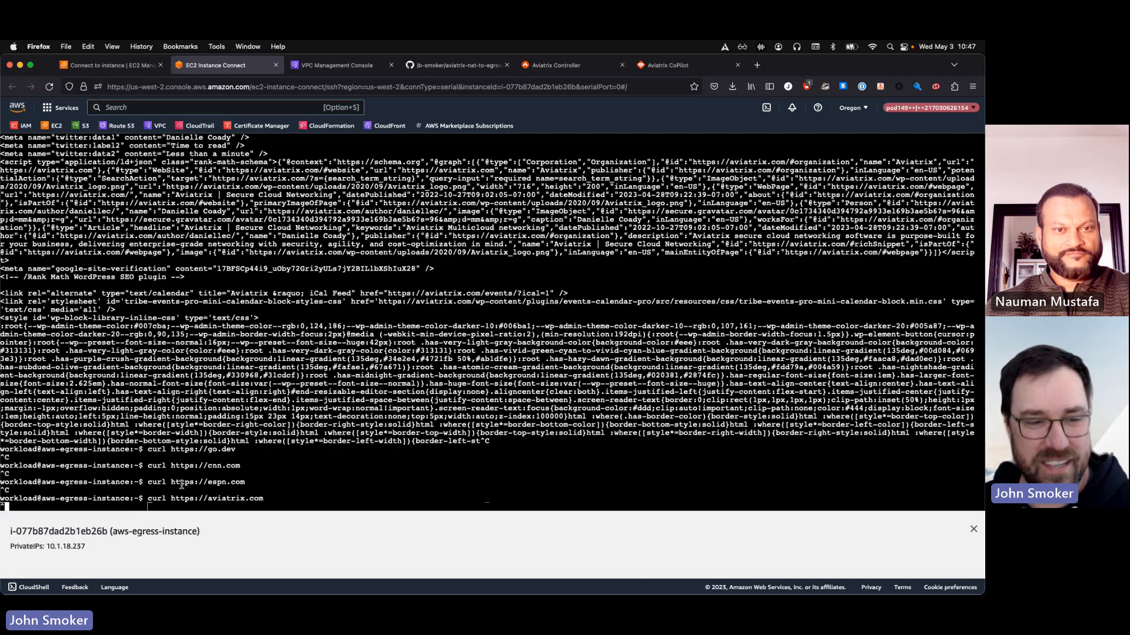
{"action": "key", "text": "Up"}
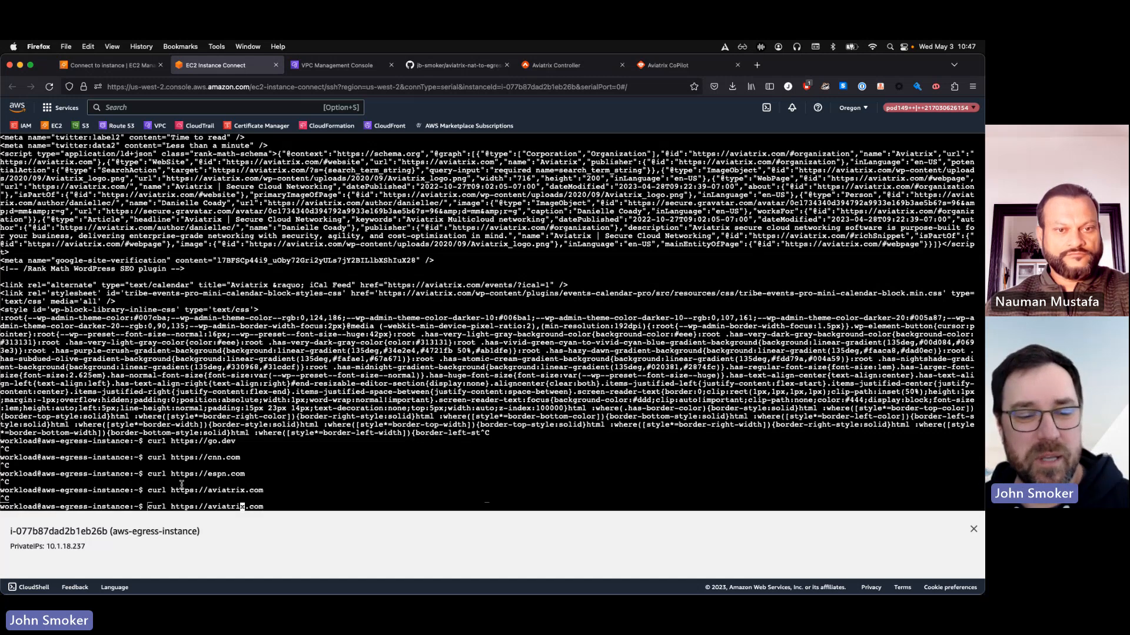
{"action": "type", "text": "docs."}
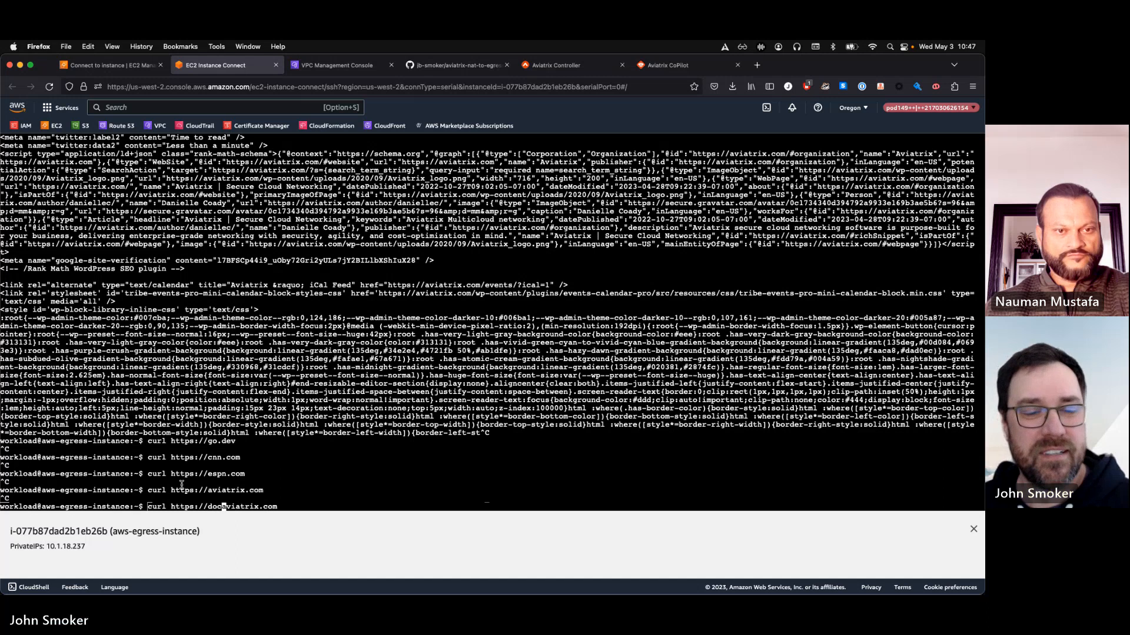
{"action": "key", "text": "Return"}
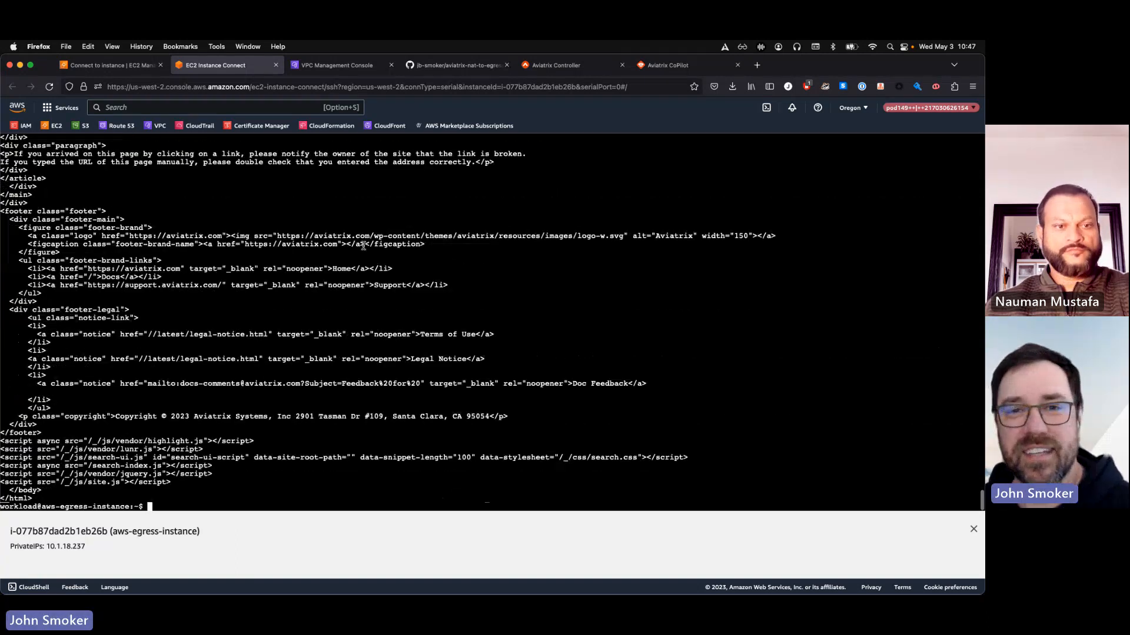
Review the allow_egress domain name filters in the Aviatrix Controller, glancing at the terminal's Terraform output in between
{"action": "left_click", "coordinate": [572, 66]}
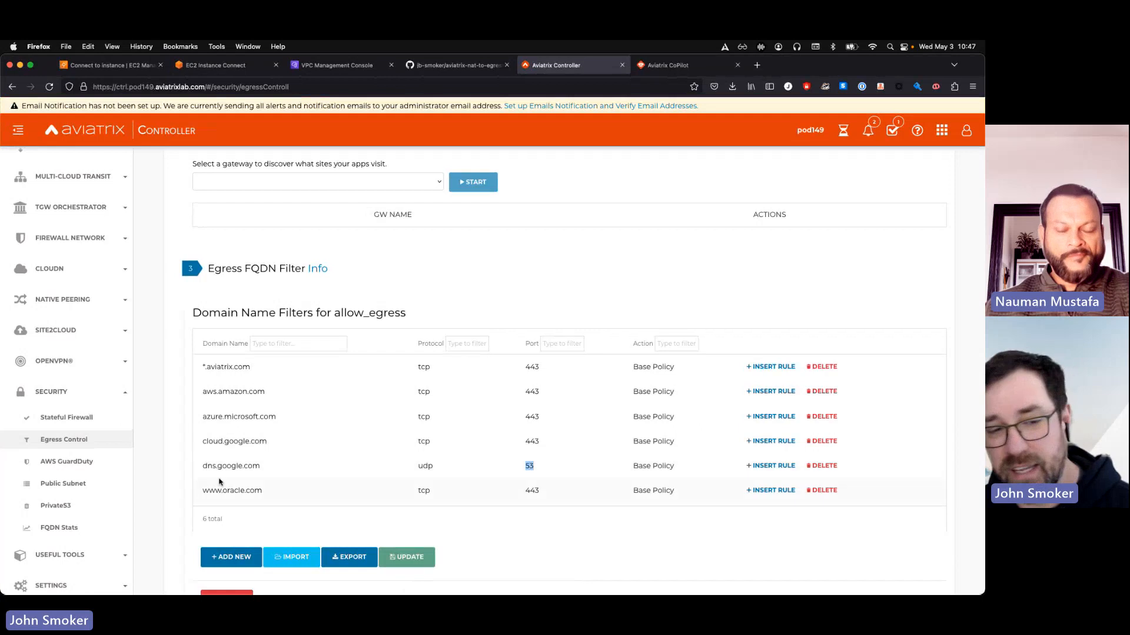
{"action": "key", "text": "ctrl+Up"}
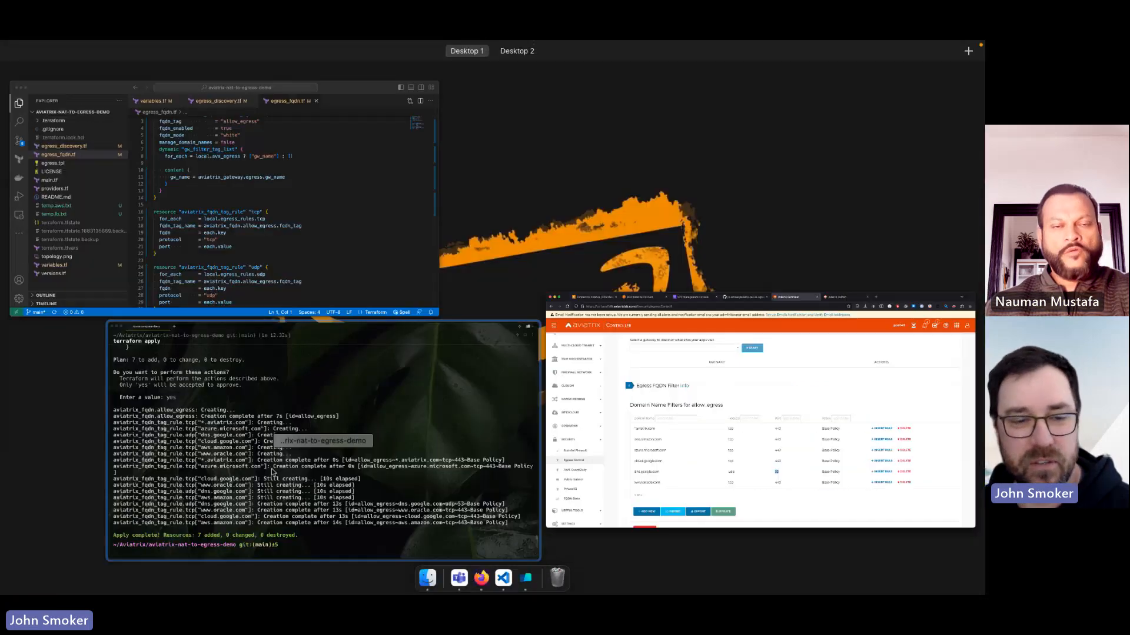
{"action": "left_click", "coordinate": [302, 478]}
{"action": "key", "text": "ctrl+Up"}
{"action": "left_click", "coordinate": [382, 459]}
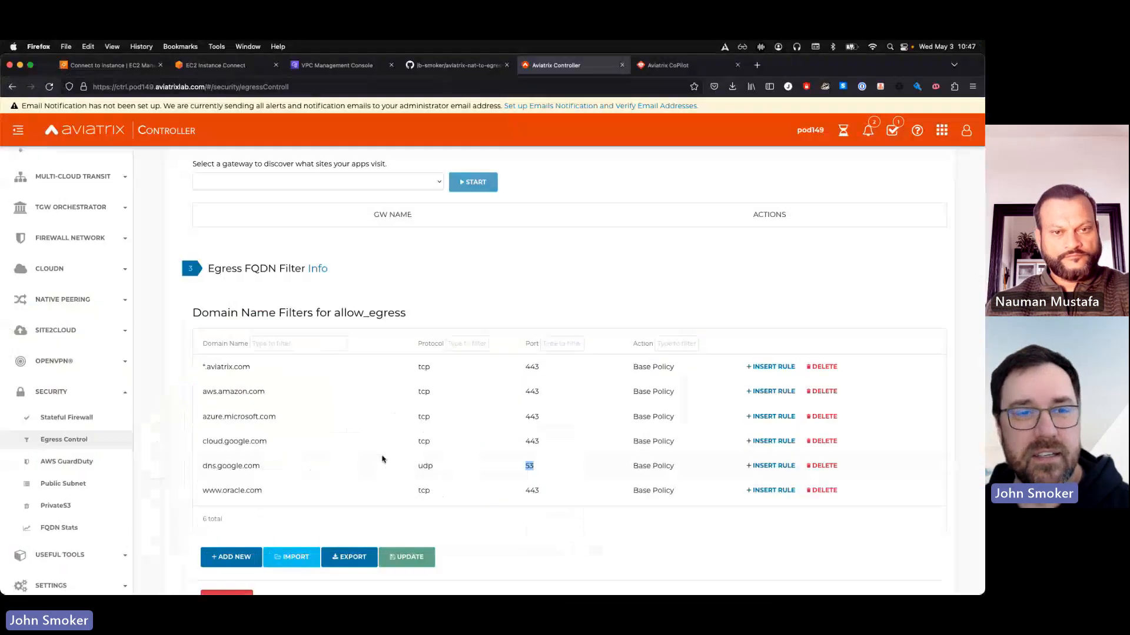
In the EC2 Instance Connect session, test DNS egress to Google's resolver with dig cnn.com +short @8.8.8.8
{"action": "left_click", "coordinate": [227, 67]}
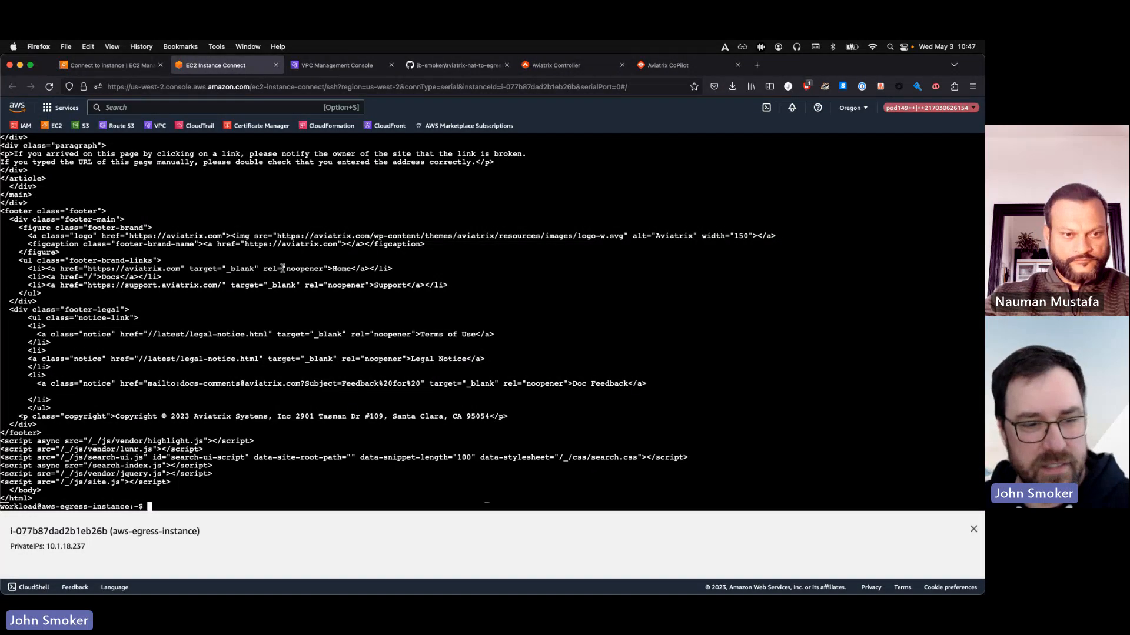
{"action": "type", "text": "dig"}
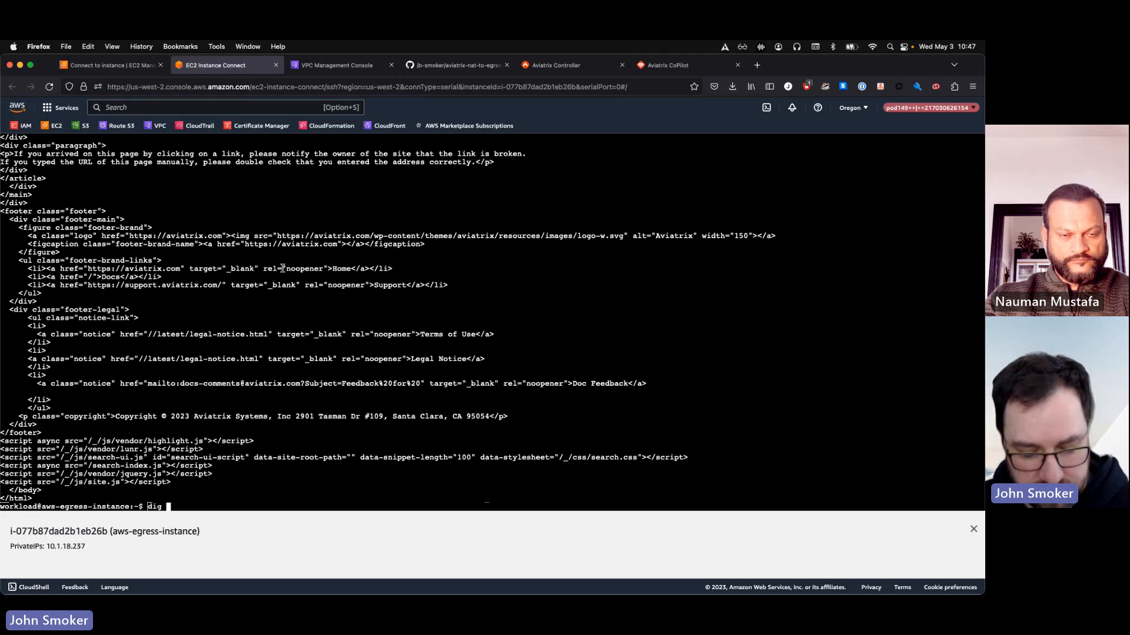
{"action": "type", "text": " cnn.com"}
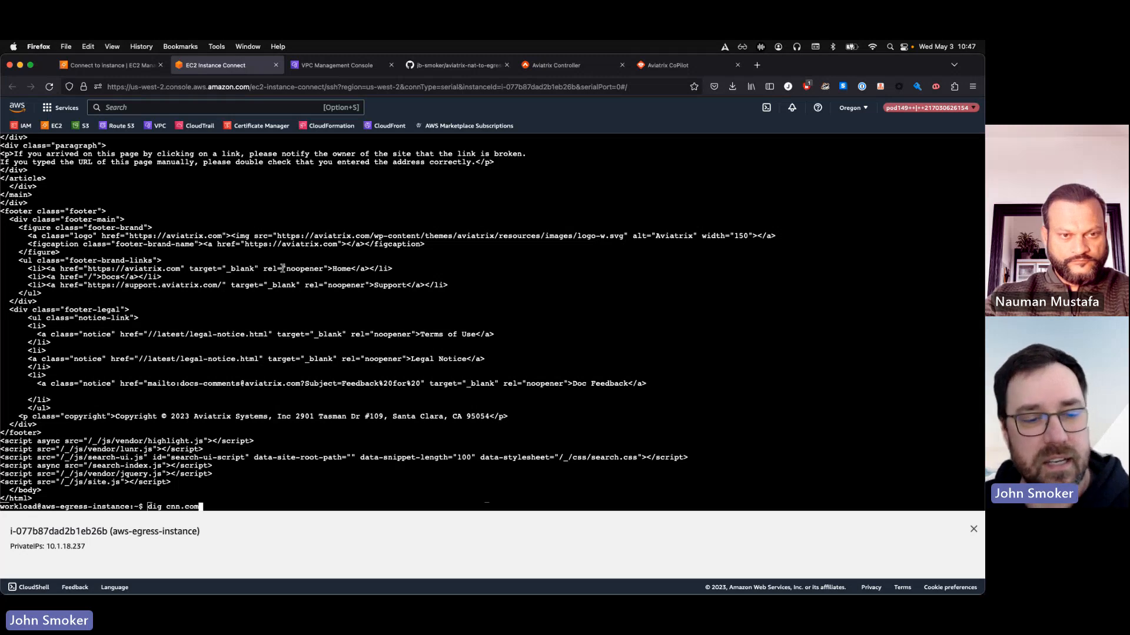
{"action": "type", "text": " +shor"}
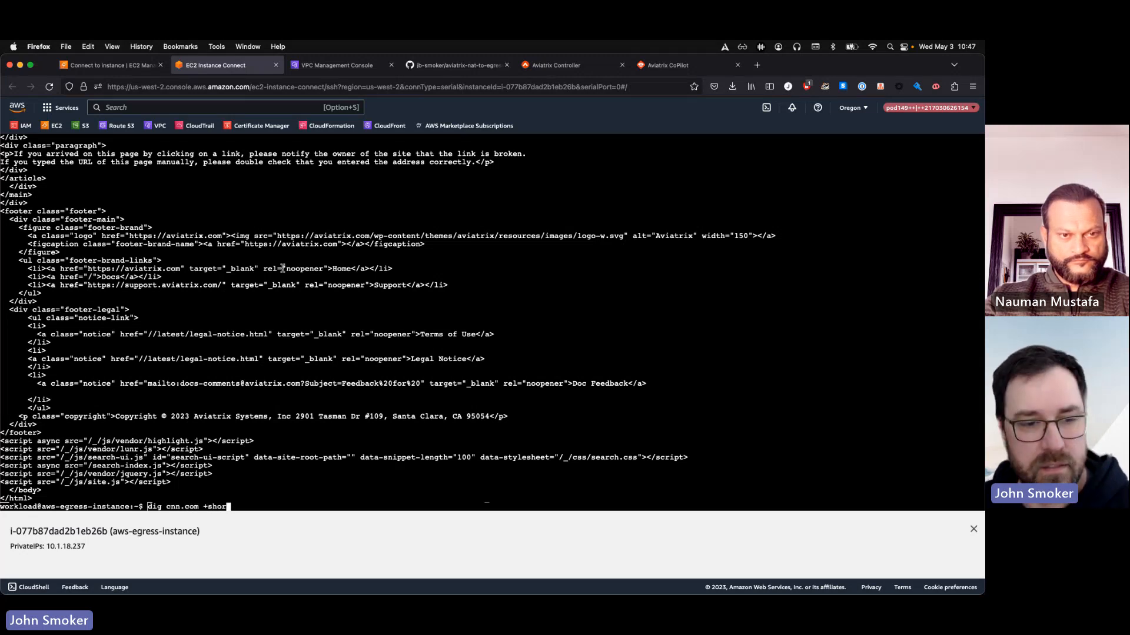
{"action": "type", "text": "t @"}
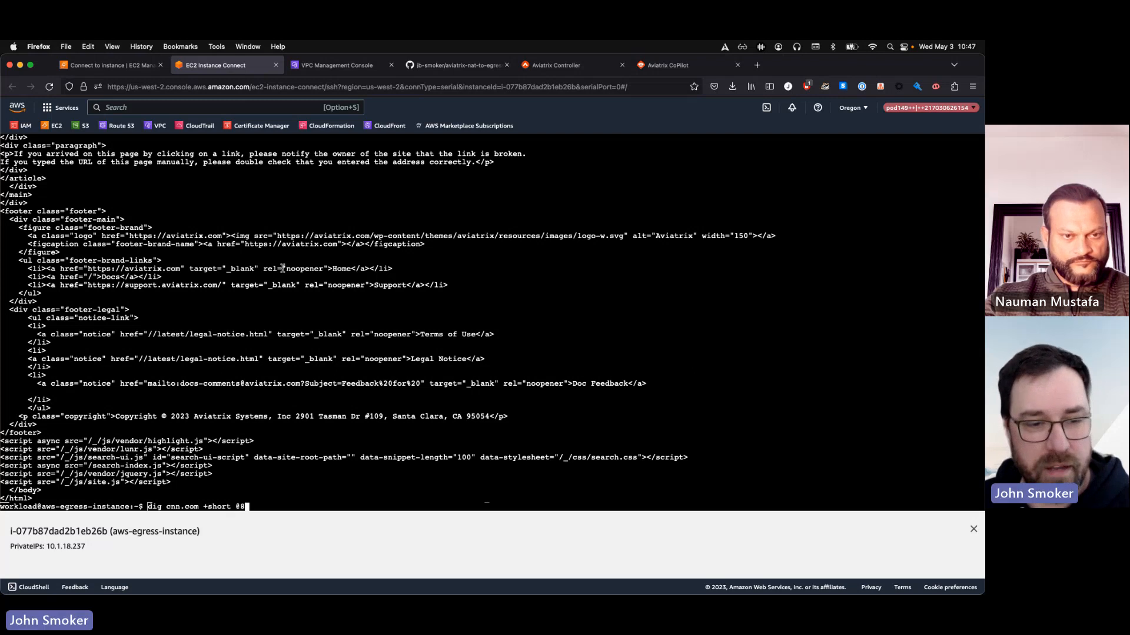
{"action": "type", "text": "8.8.8"}
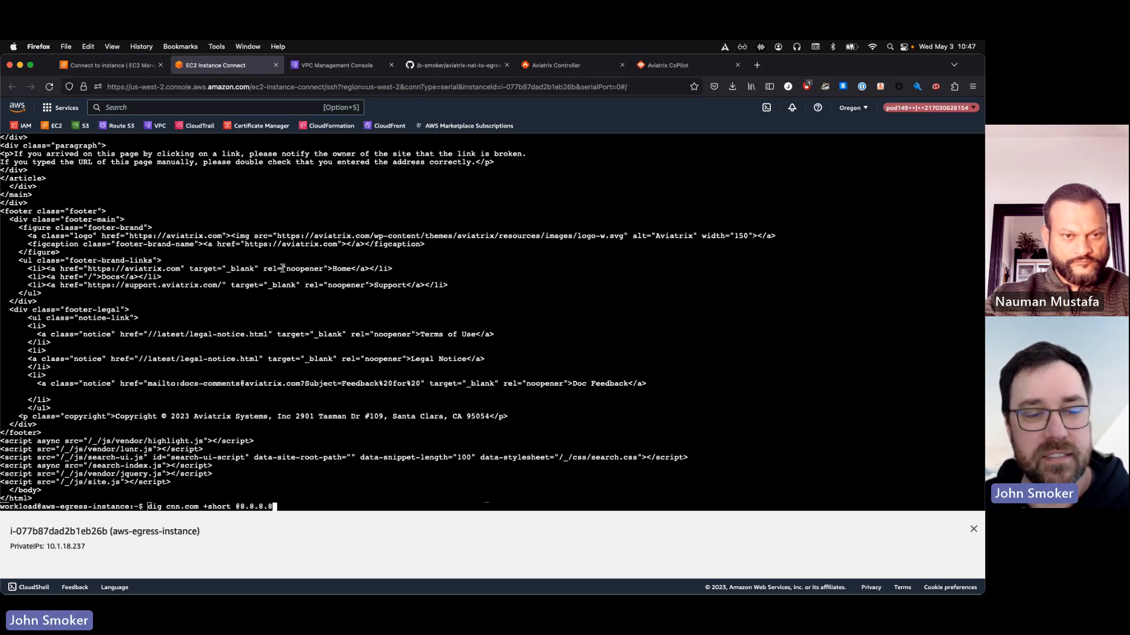
{"action": "type", "text": ".8"}
{"action": "key", "text": "Return"}
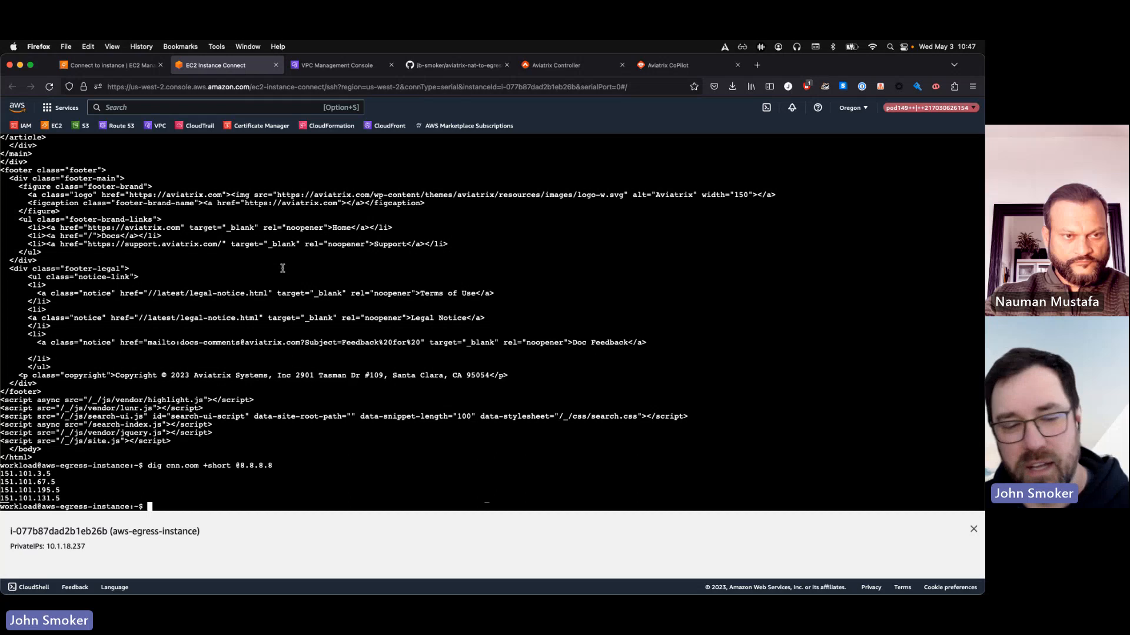
Repeat the DNS lookup against another resolver with dig cnn.com +short @1.1.1.1 and interrupt the command
{"action": "key", "text": "Up"}
{"action": "key", "text": "BackSpace"}
{"action": "key", "text": "BackSpace"}
{"action": "key", "text": "BackSpace"}
{"action": "key", "text": "BackSpace"}
{"action": "key", "text": "BackSpace"}
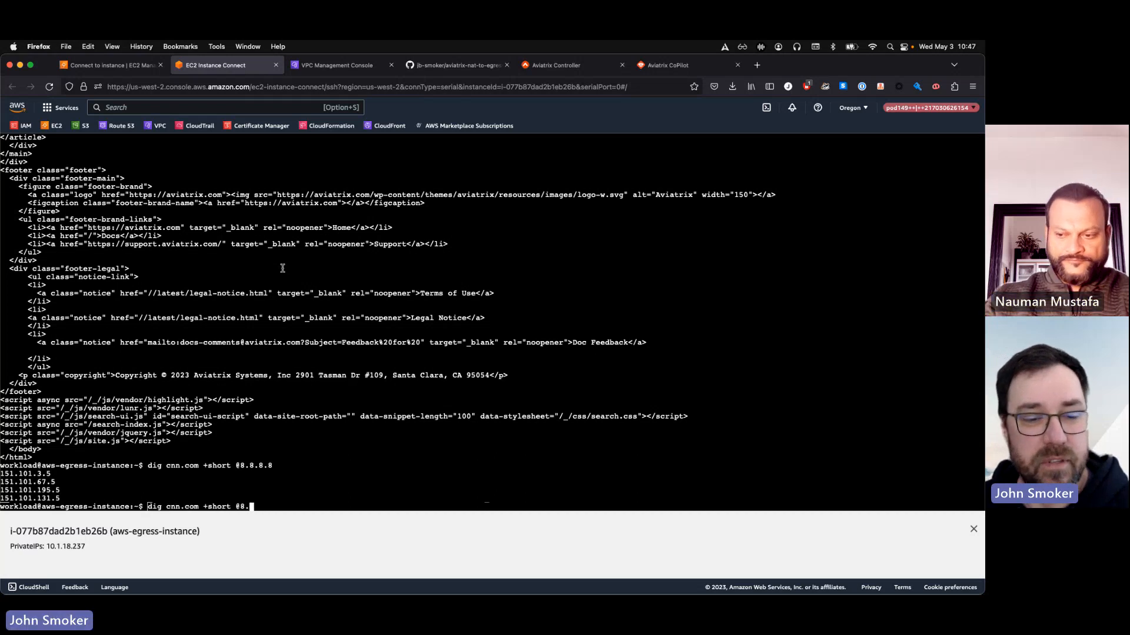
{"action": "key", "text": "BackSpace"}
{"action": "key", "text": "BackSpace"}
{"action": "type", "text": "1.1.1.1"}
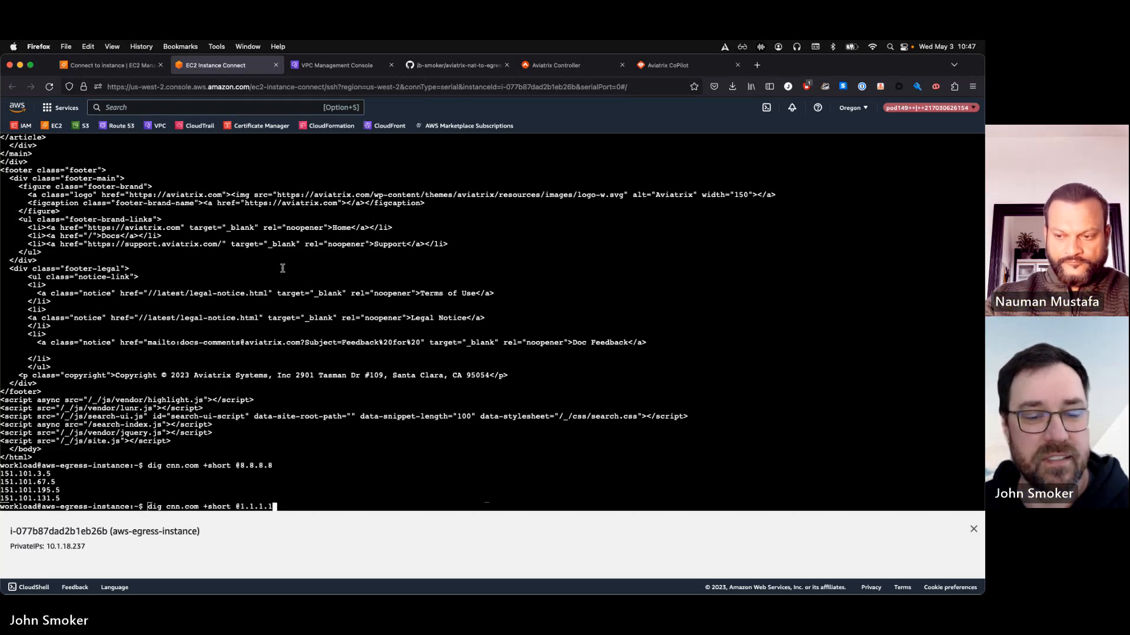
{"action": "key", "text": "Return"}
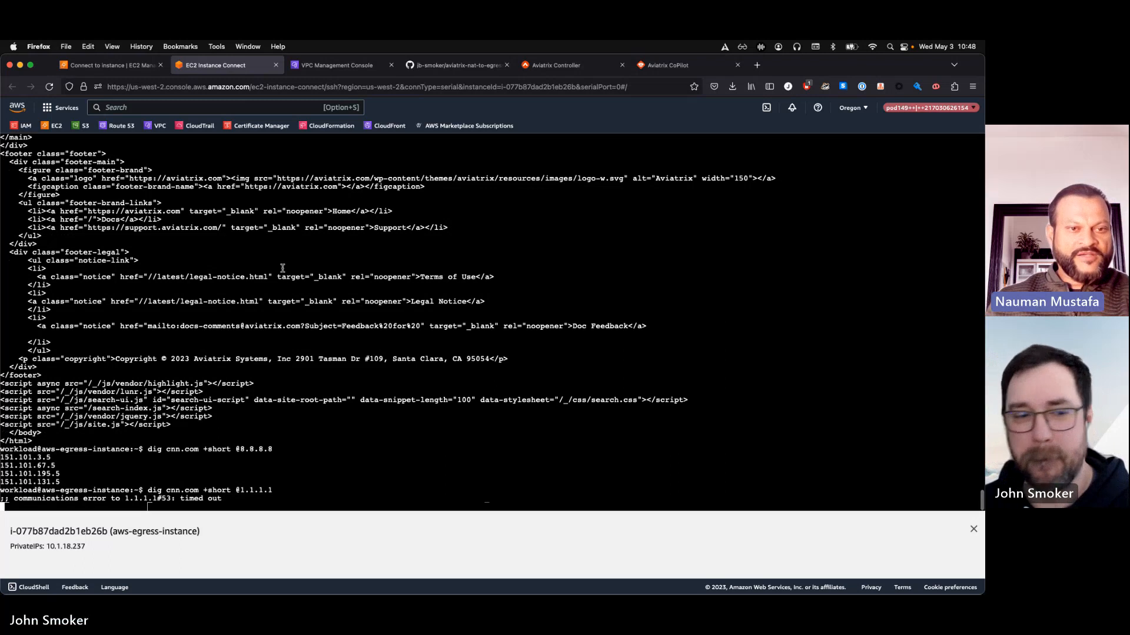
{"action": "key", "text": "ctrl+c"}
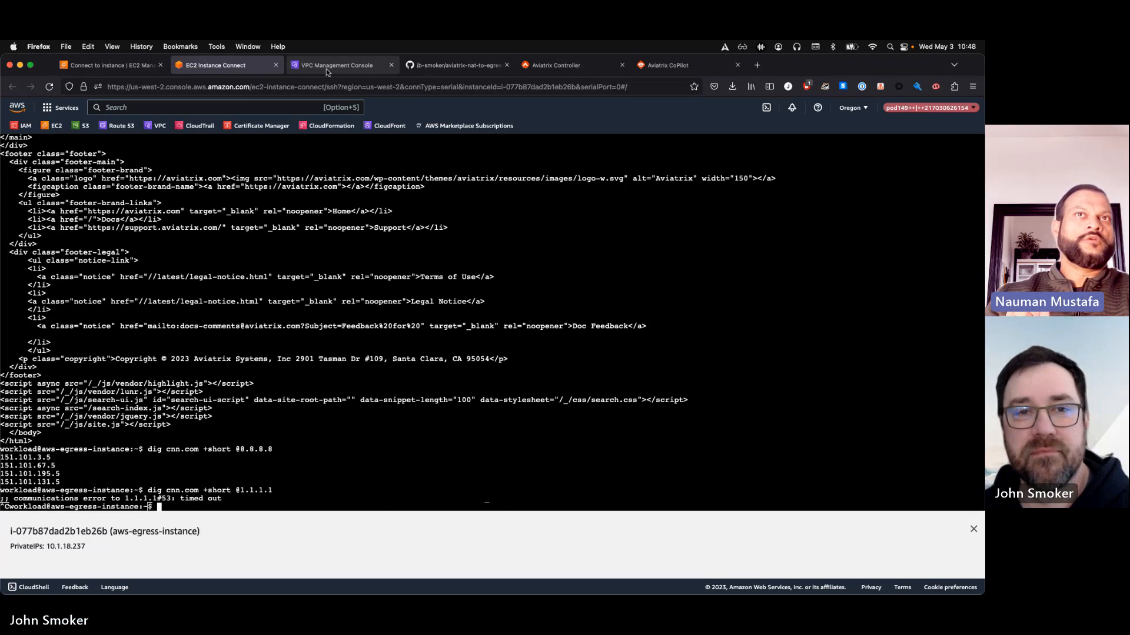
Show the aviatrix-nat-to-egress-demo GitHub repository, from the README steps up to its file list
{"action": "left_click", "coordinate": [428, 66]}
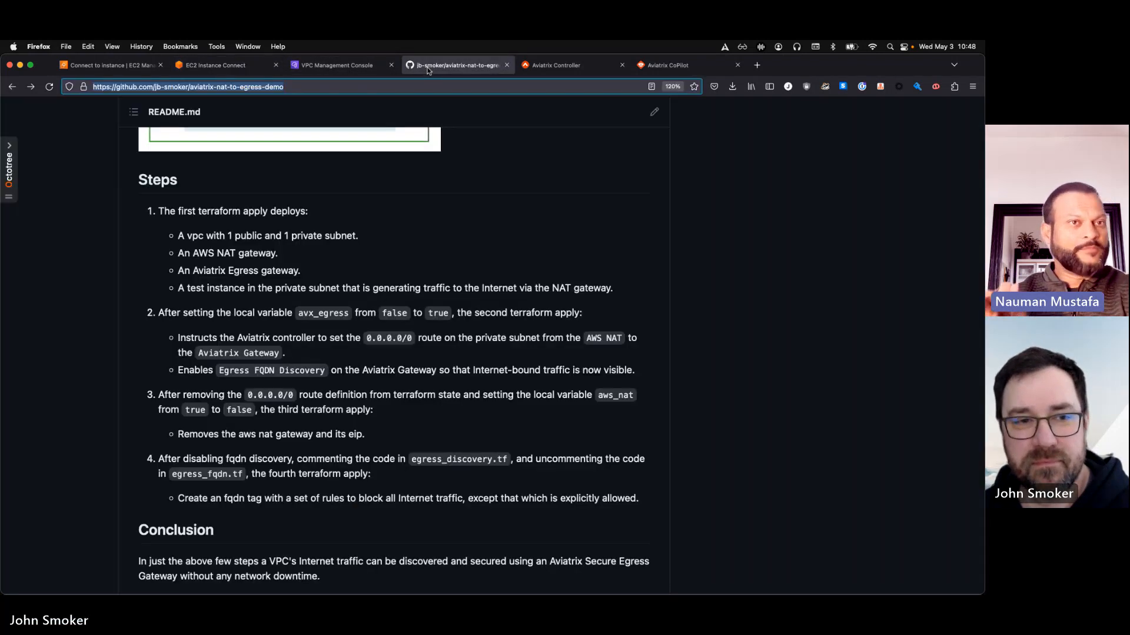
{"action": "scroll", "coordinate": [423, 287], "scroll_direction": "up", "scroll_amount": 5}
{"action": "scroll", "coordinate": [423, 287], "scroll_direction": "up", "scroll_amount": 10}
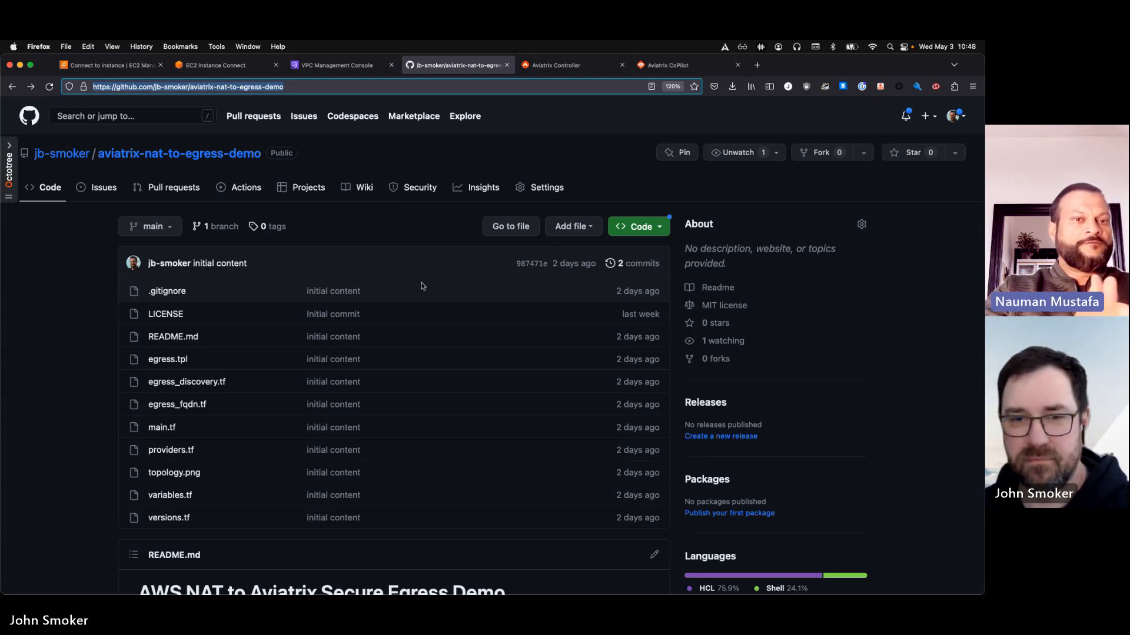
Switch to VS Code, open variables.tf and select the *.aviatrix.com line in the tcp egress_rules
{"action": "key", "text": "ctrl+Up"}
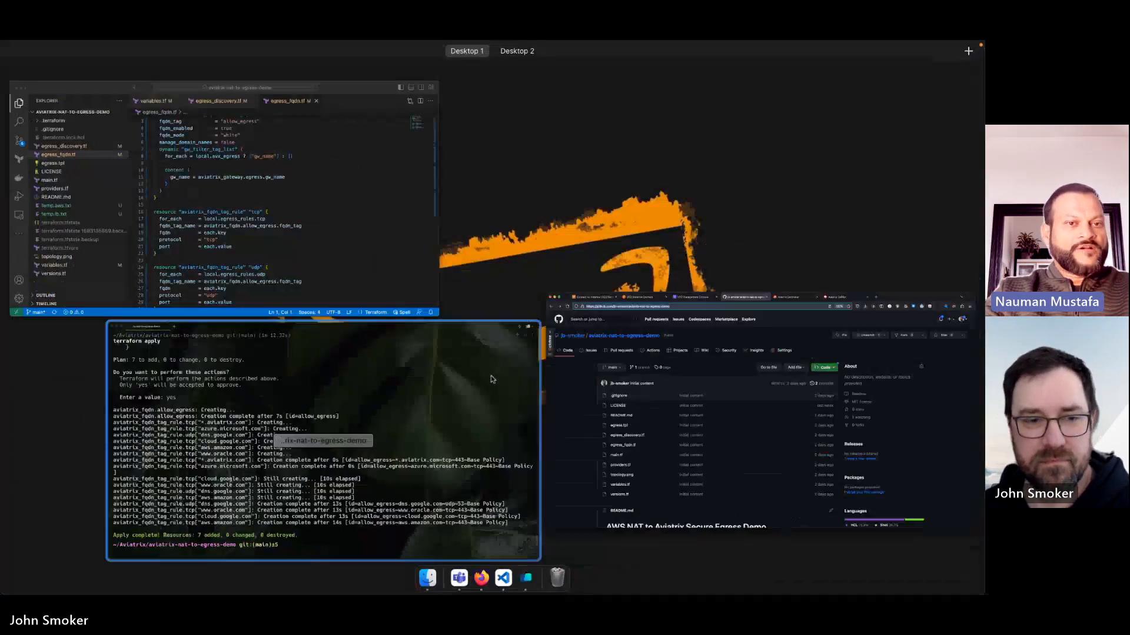
{"action": "left_click", "coordinate": [380, 279]}
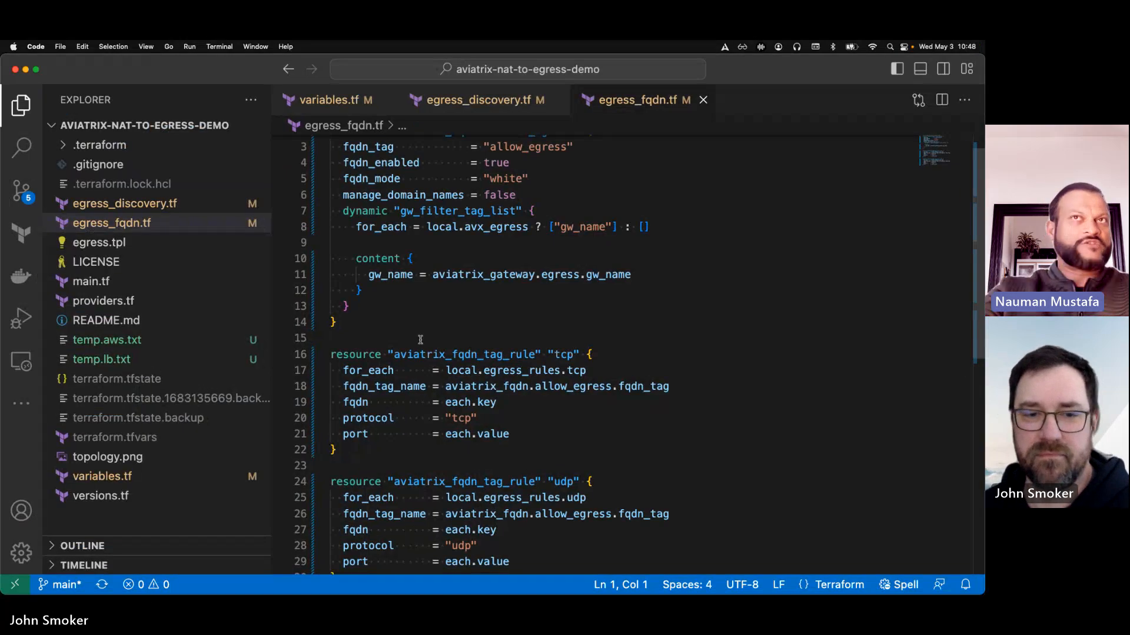
{"action": "left_click", "coordinate": [104, 477]}
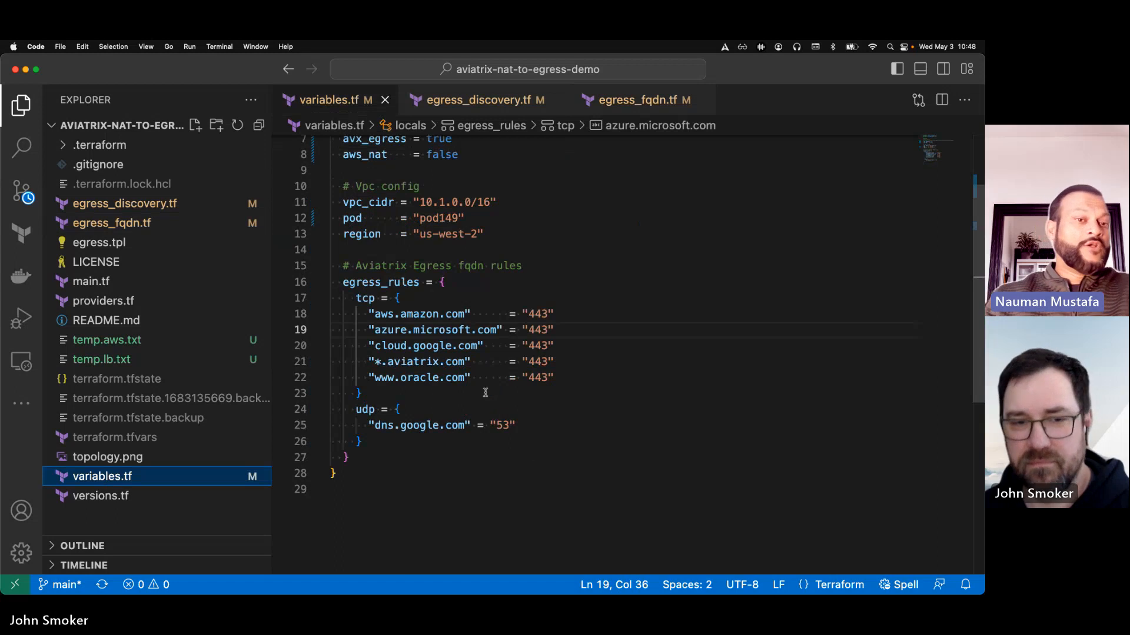
{"action": "left_click", "coordinate": [407, 371]}
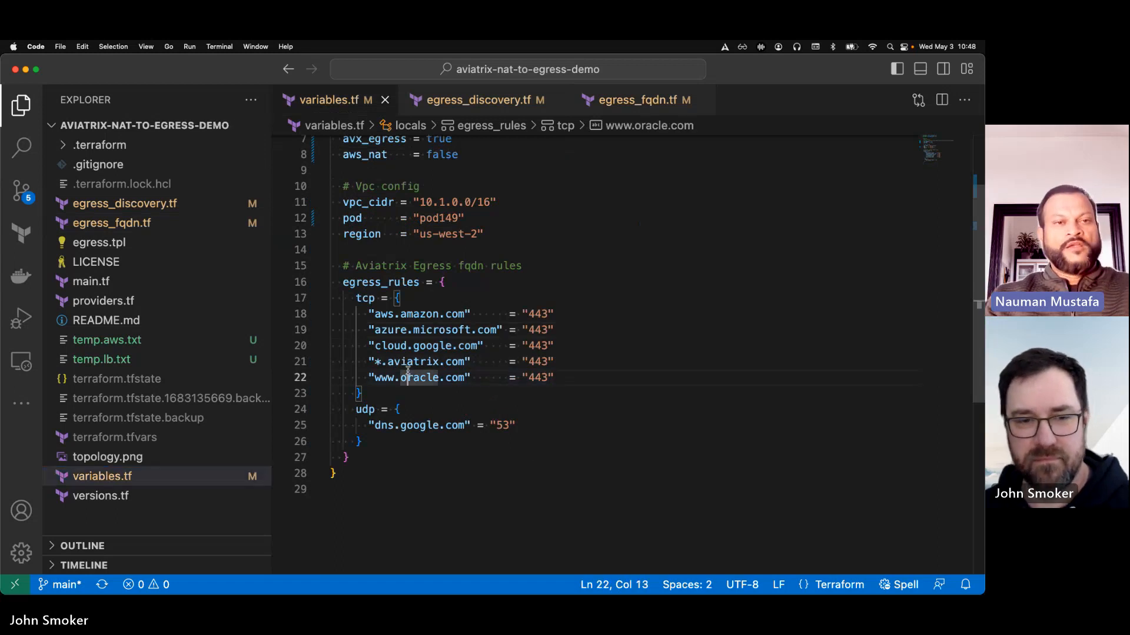
{"action": "left_click", "coordinate": [411, 361]}
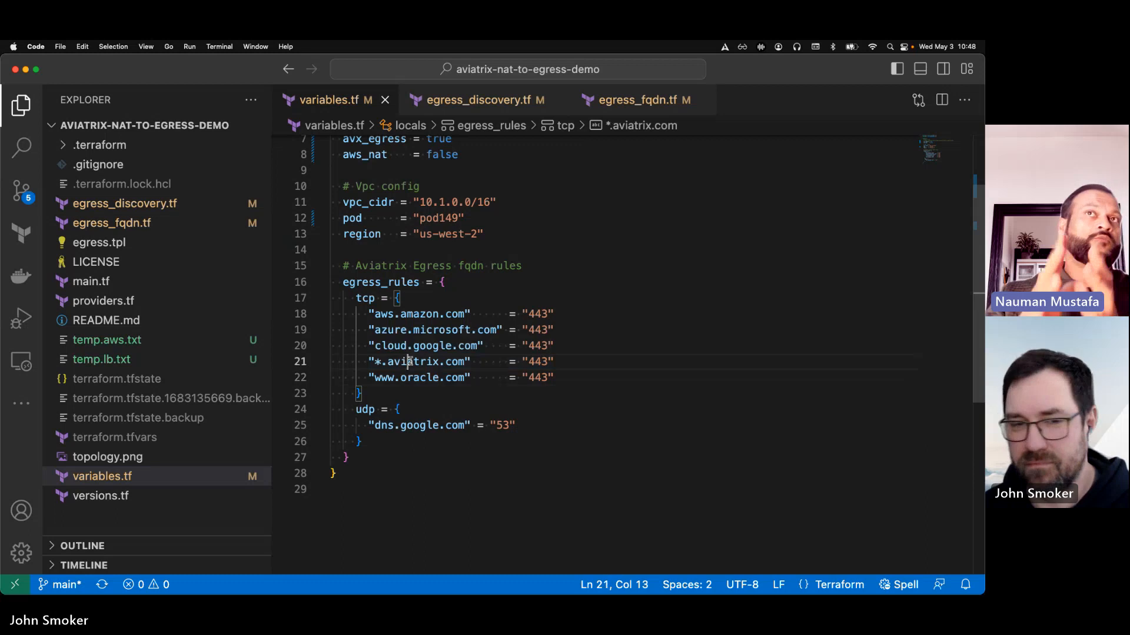
{"action": "key", "text": "super+Left"}
{"action": "key", "text": "super+Left"}
{"action": "key", "text": "shift+Down"}
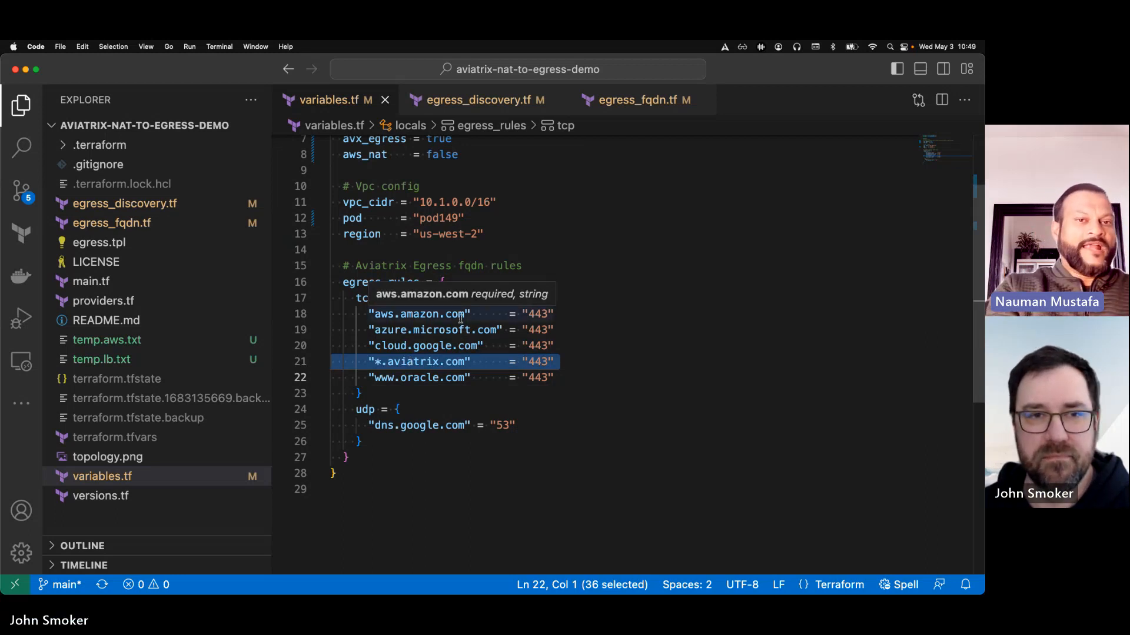
Switch back to Firefox to show the aviatrix-nat-to-egress-demo repository page on GitHub
{"action": "key", "text": "ctrl+Up"}
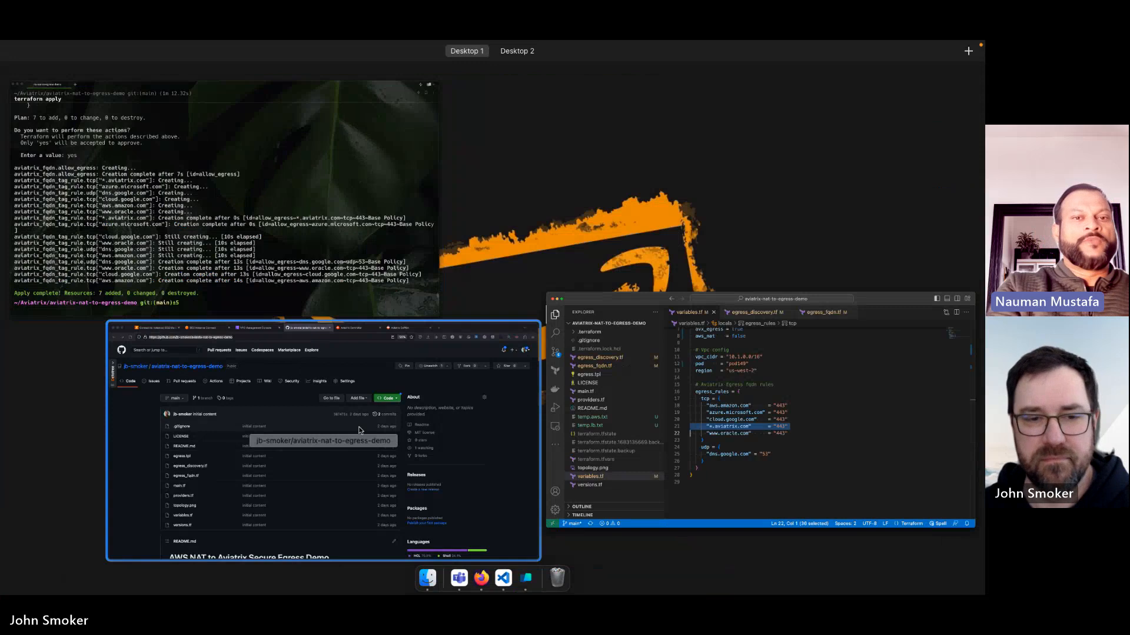
{"action": "left_click", "coordinate": [380, 371]}
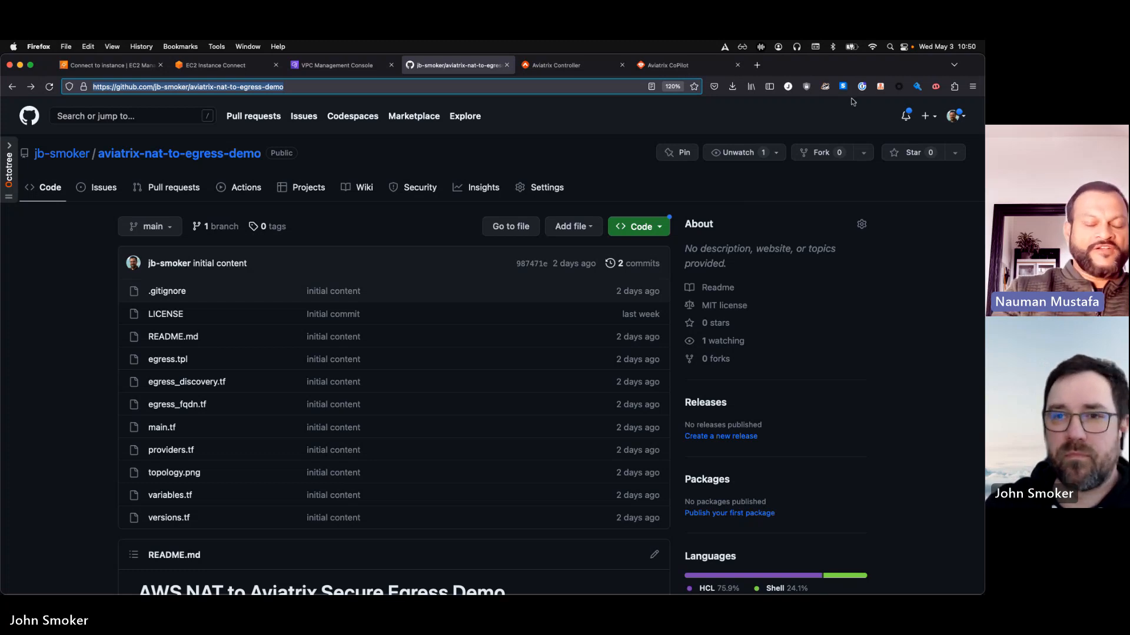
{"action": "left_click", "coordinate": [671, 44]}
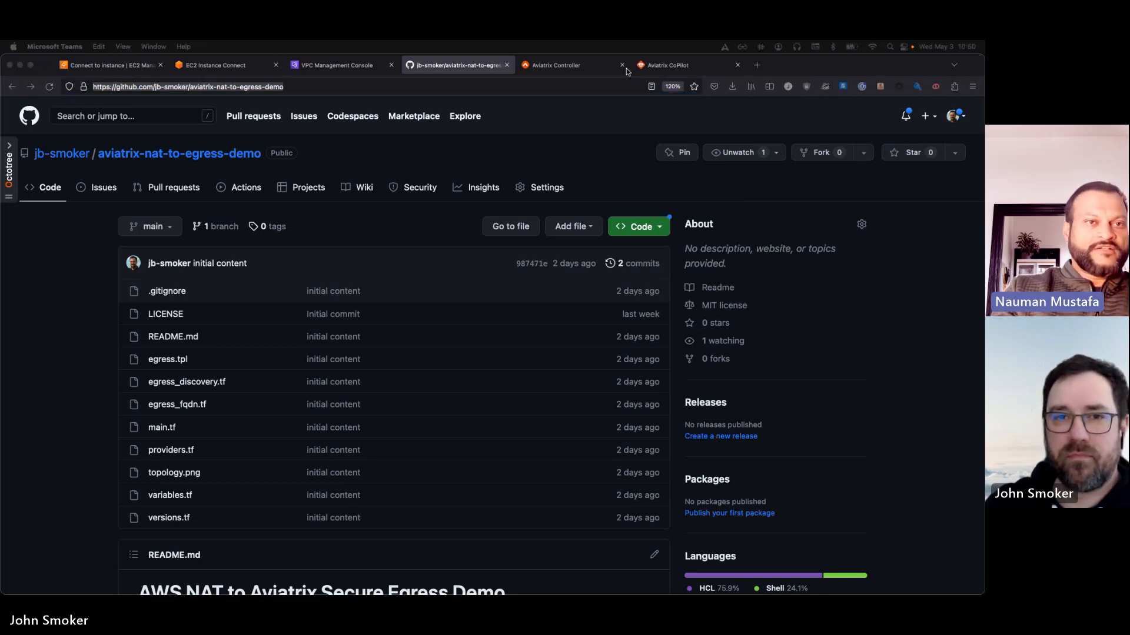